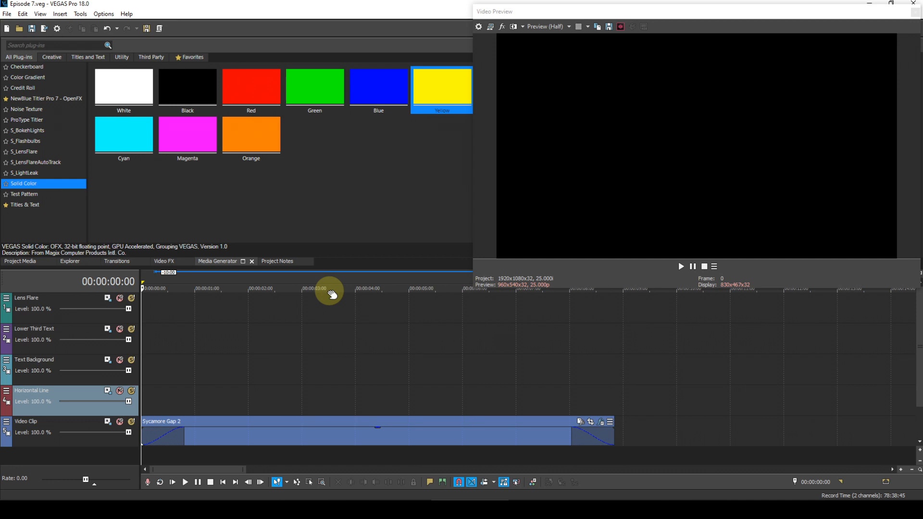
# Add a Yellow solid colour event at the start of the Horizontal Line track with a generator duration of 00:00:07:00.
pyautogui.click(449, 89)
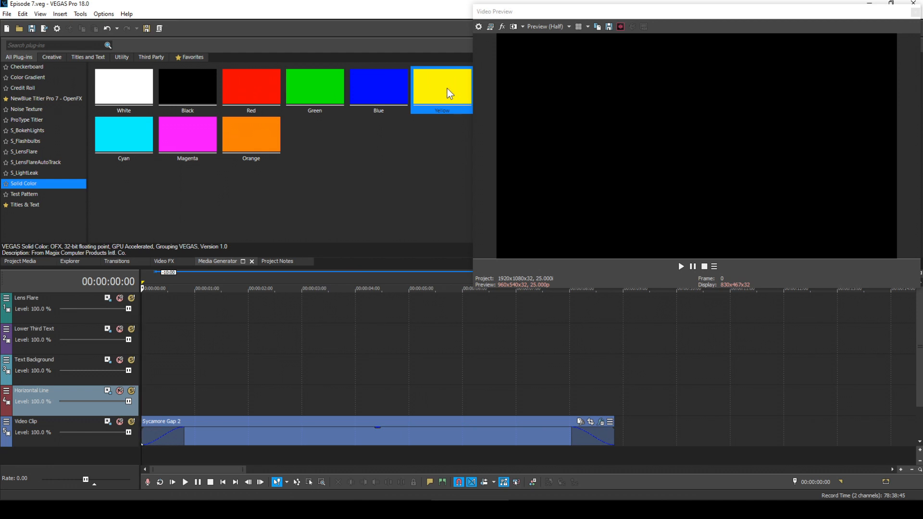
pyautogui.moveTo(446, 89); pyautogui.dragTo(143, 396)
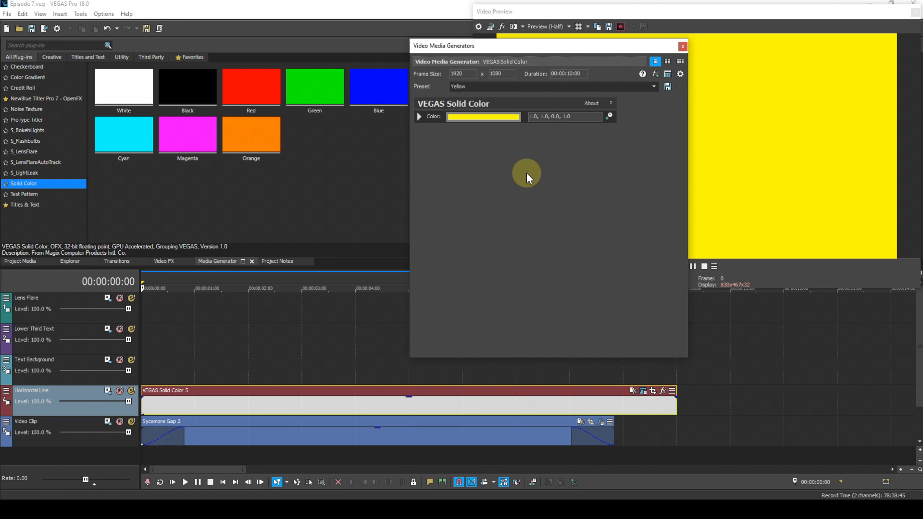
pyautogui.click(575, 74)
pyautogui.write('0700')
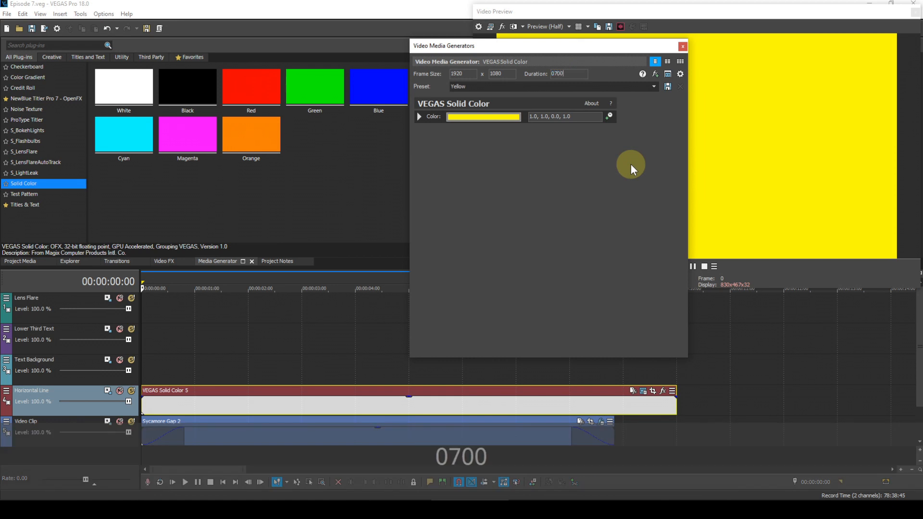
pyautogui.press('Return')
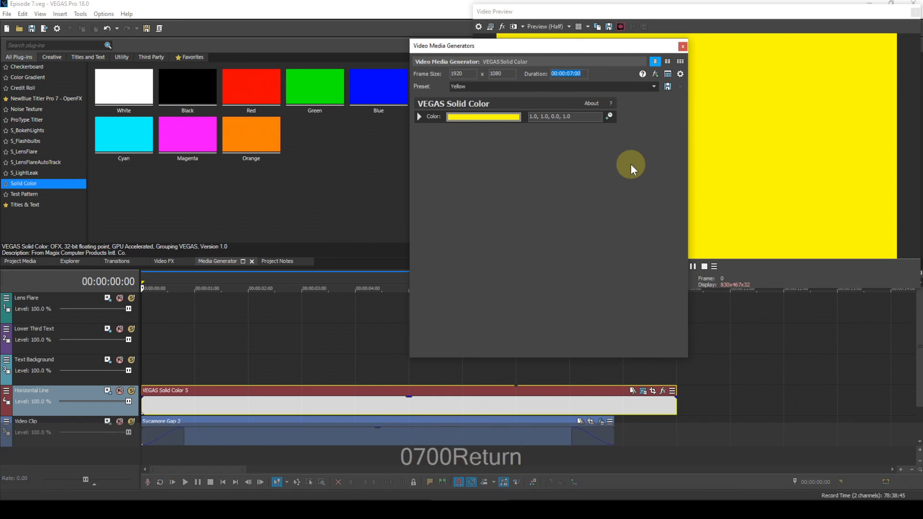
pyautogui.click(683, 45)
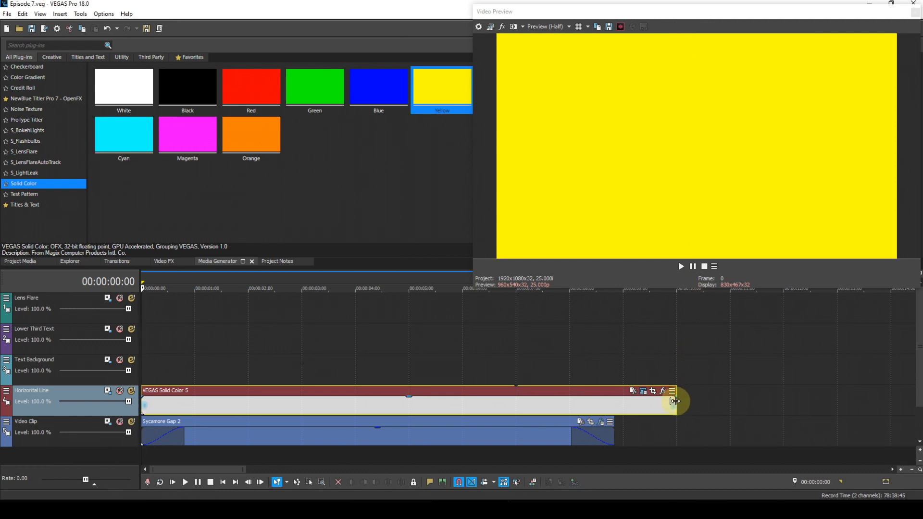
# Trim the yellow event to seven seconds and shift it along the Horizontal Line track to start at 00:00:00:23.
pyautogui.moveTo(675, 401); pyautogui.dragTo(516, 404)
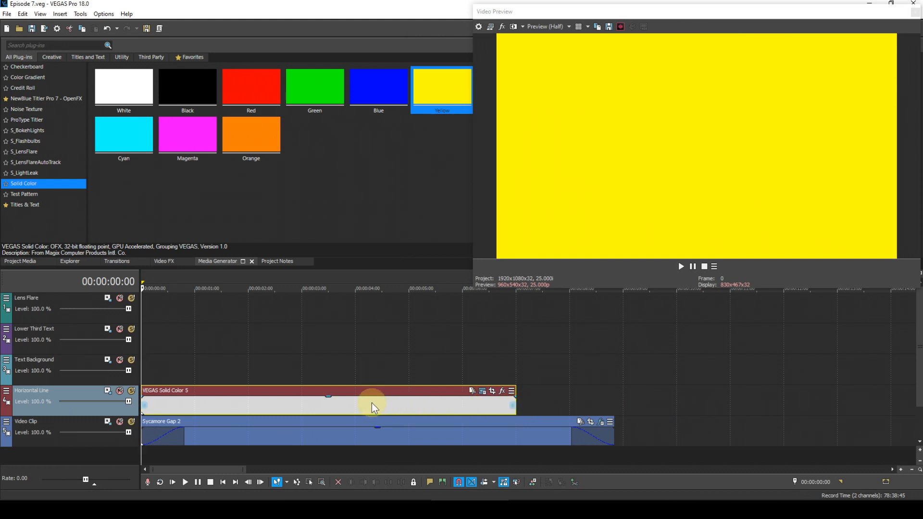
pyautogui.moveTo(322, 391); pyautogui.dragTo(371, 392)
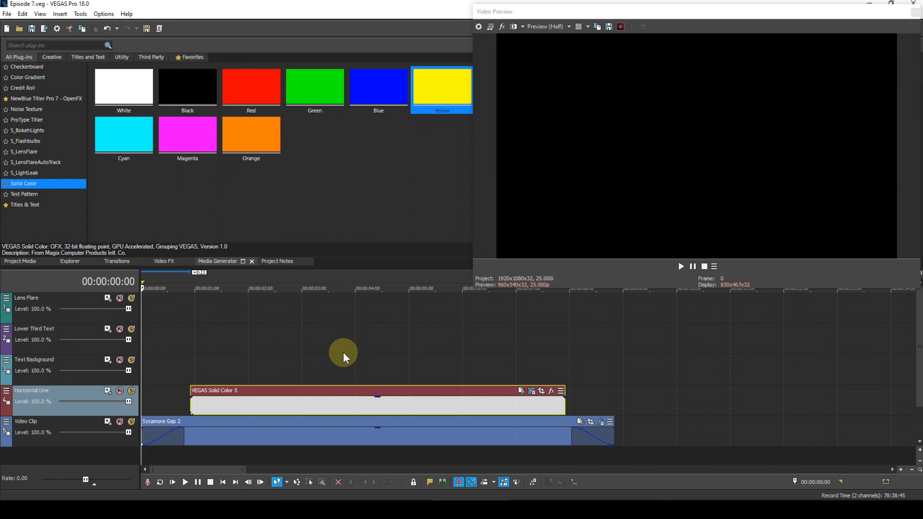
# Open track motion for the Horizontal Line track and create a position keyframe at the yellow event's start, 00:00:00:23.
pyautogui.click(108, 391)
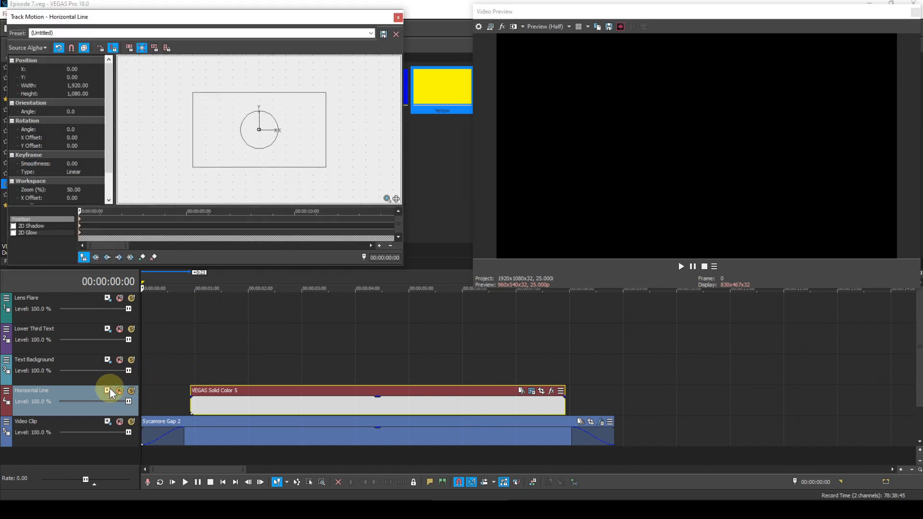
pyautogui.click(192, 366)
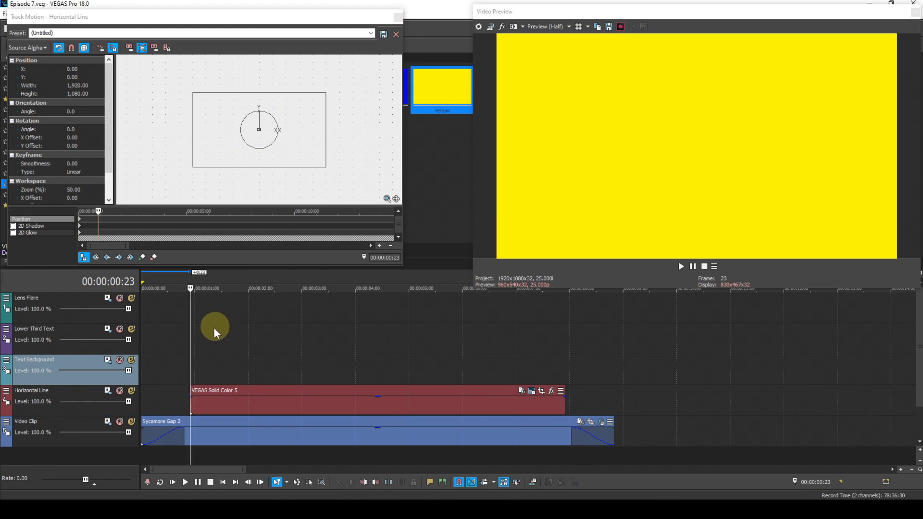
pyautogui.click(130, 48)
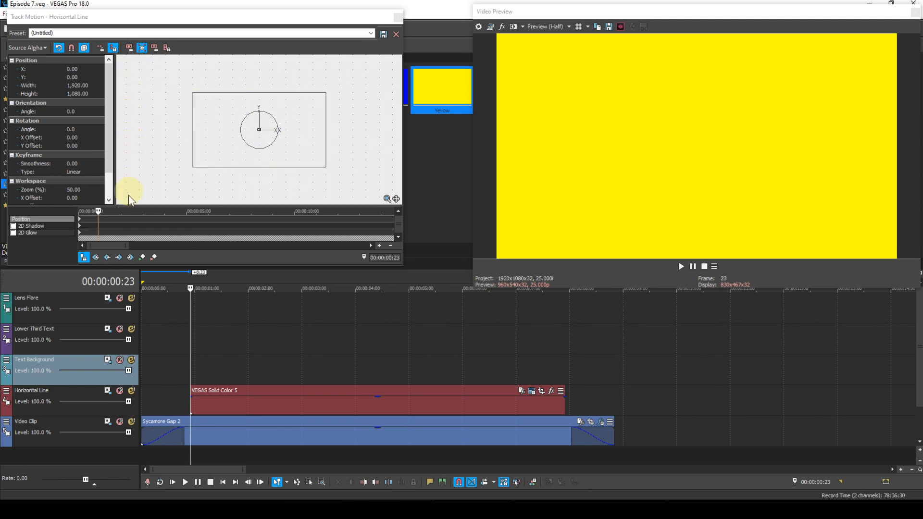
pyautogui.click(142, 258)
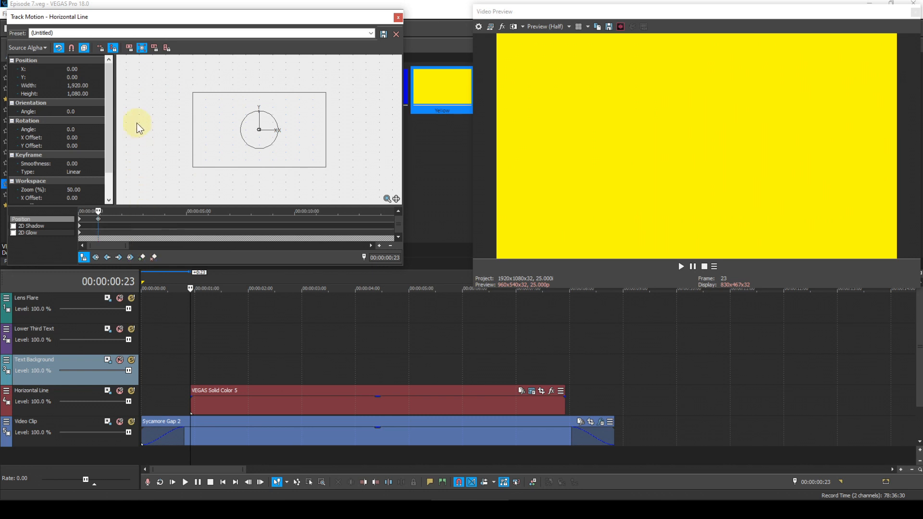
# Set the keyframe's position to X -1920 and Y -400.
pyautogui.click(74, 69)
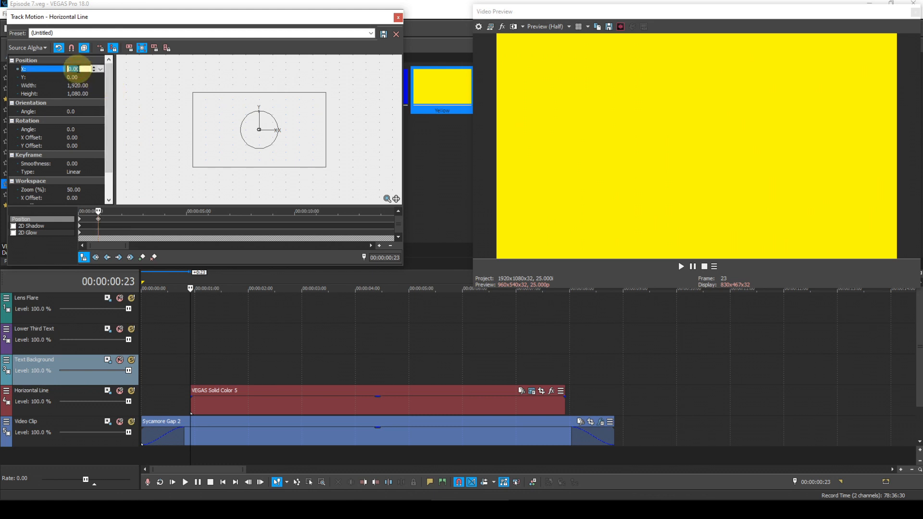
pyautogui.write('-192')
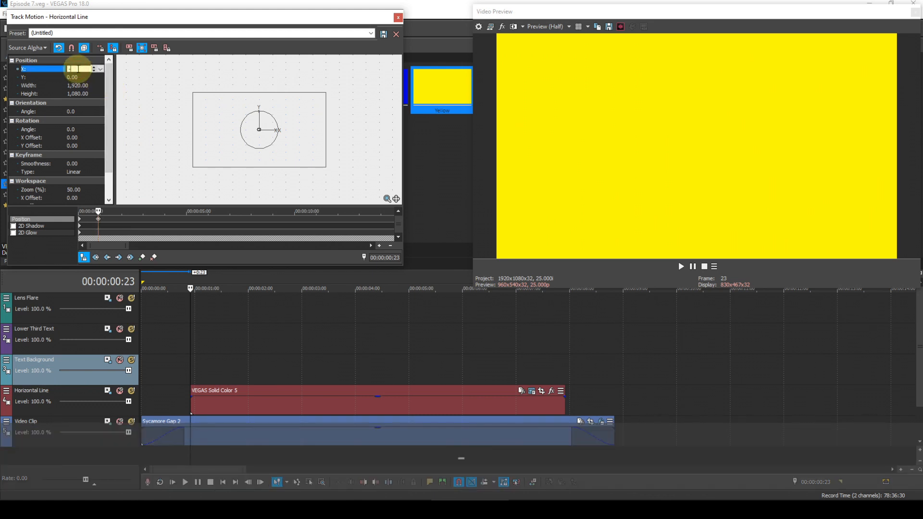
pyautogui.write('0')
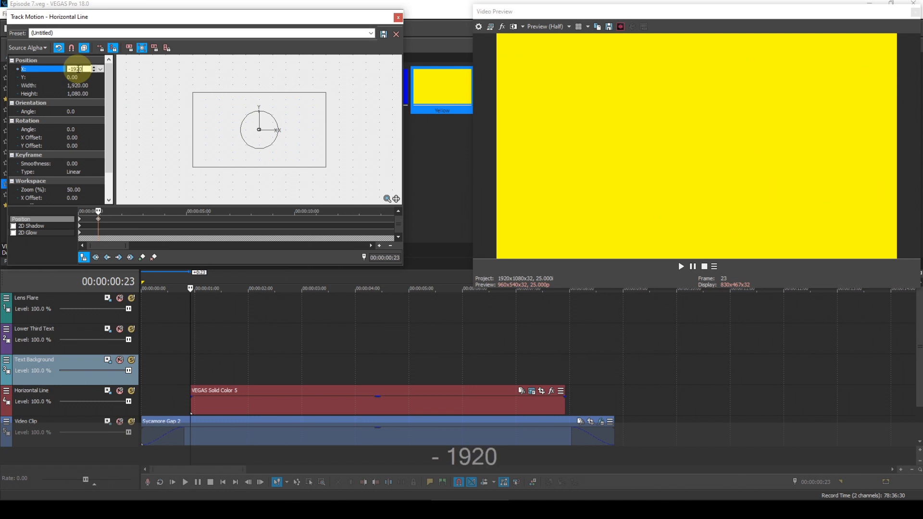
pyautogui.press('Return')
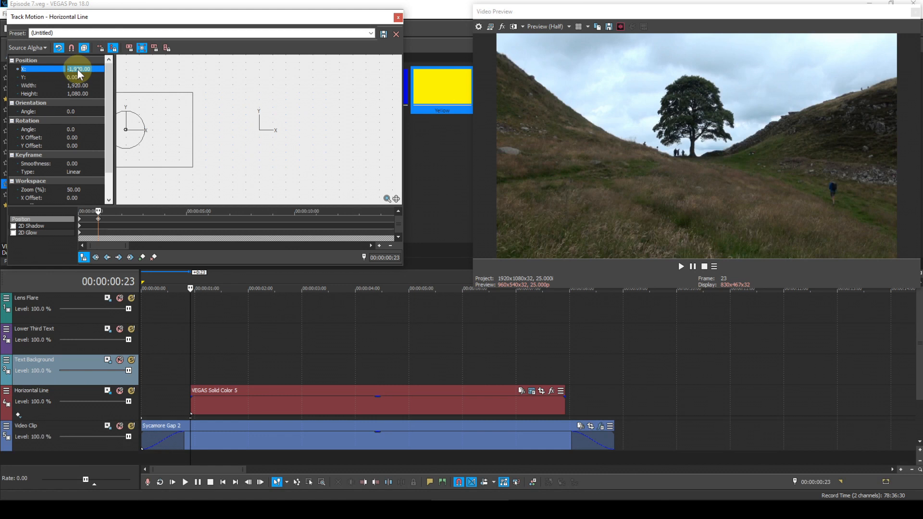
pyautogui.click(76, 77)
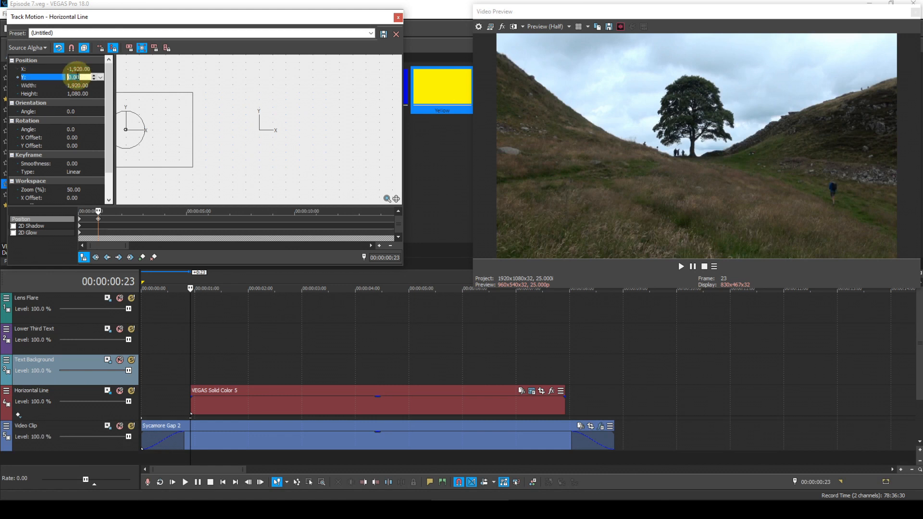
pyautogui.write('-400')
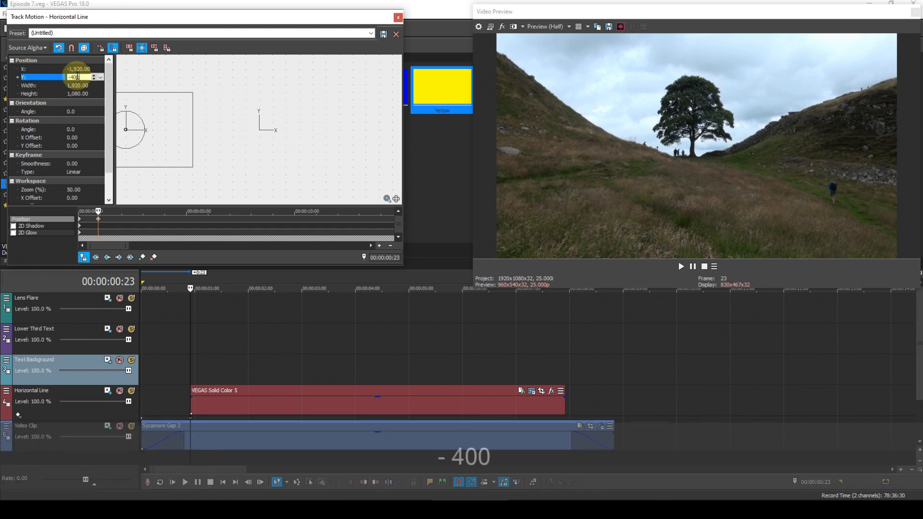
pyautogui.press('Return')
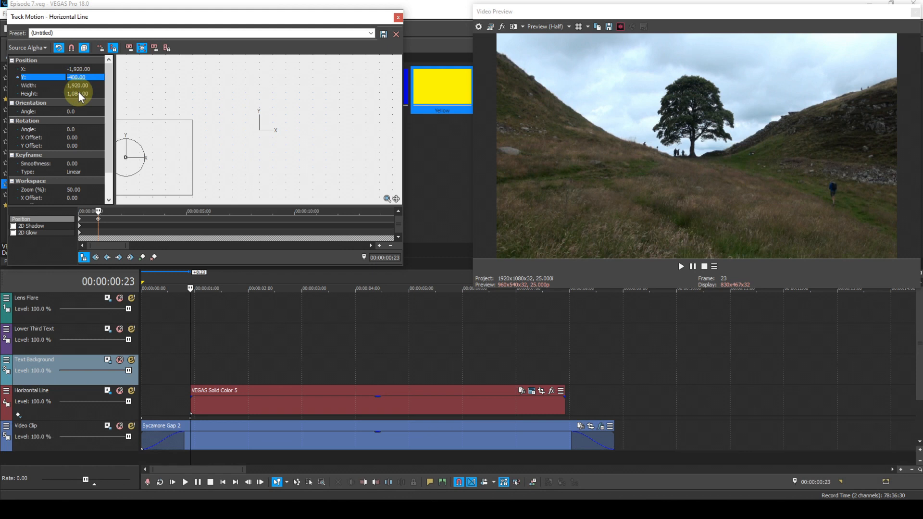
# Set the height of the yellow shape to 6 at this keyframe to make a thin line.
pyautogui.click(78, 94)
pyautogui.click(79, 93)
pyautogui.write('6')
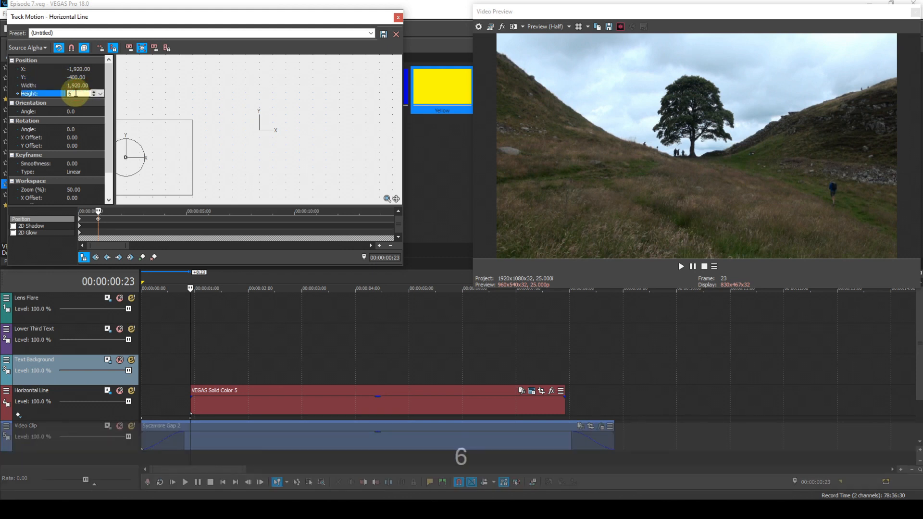
pyautogui.press('Return')
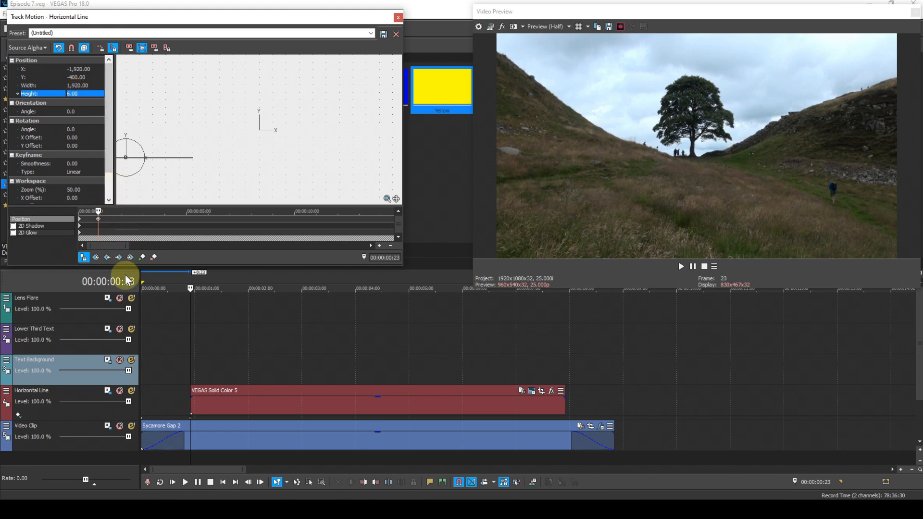
# Create a second line position keyframe ten frames further on, at 00:00:01:08.
pyautogui.click(59, 212)
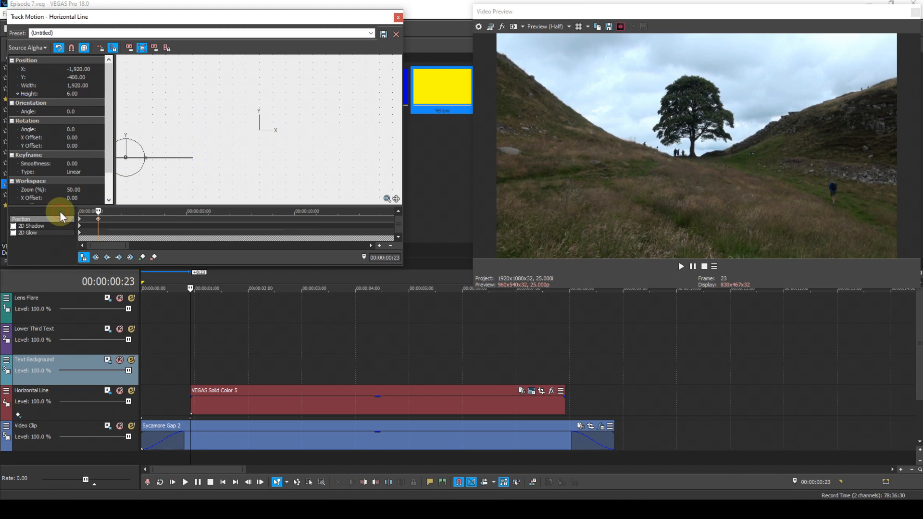
pyautogui.press('Right')
pyautogui.press('Right')
pyautogui.press('Right')
pyautogui.press('Right')
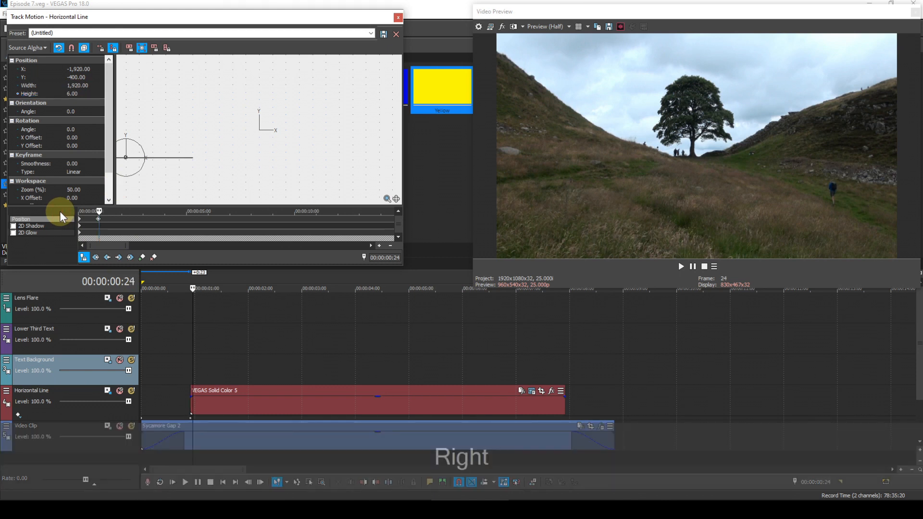
pyautogui.press('Right')
pyautogui.press('Right')
pyautogui.press('Right')
pyautogui.press('Right')
pyautogui.press('Right')
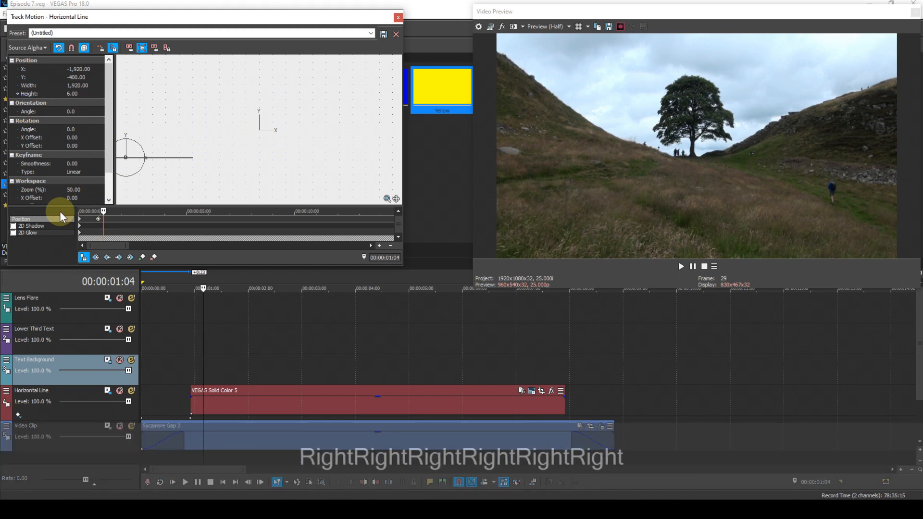
pyautogui.press('Right')
pyautogui.press('Right')
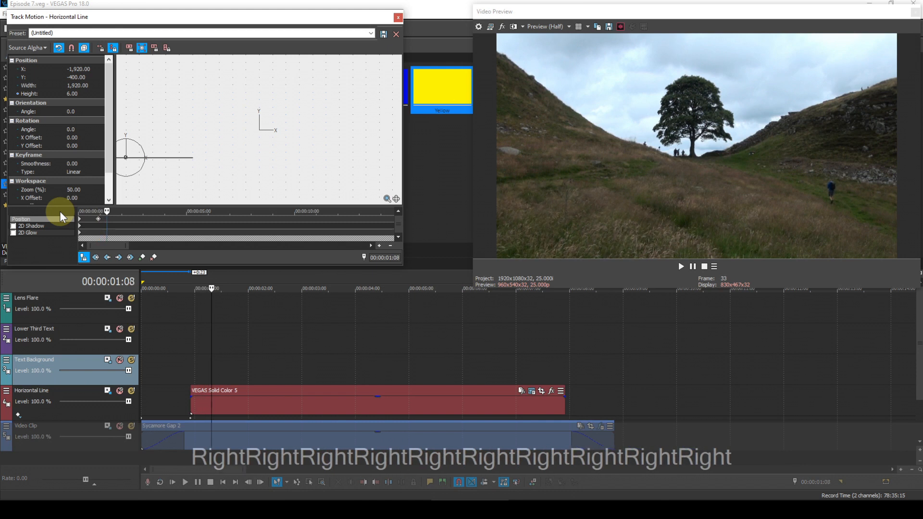
pyautogui.click(142, 257)
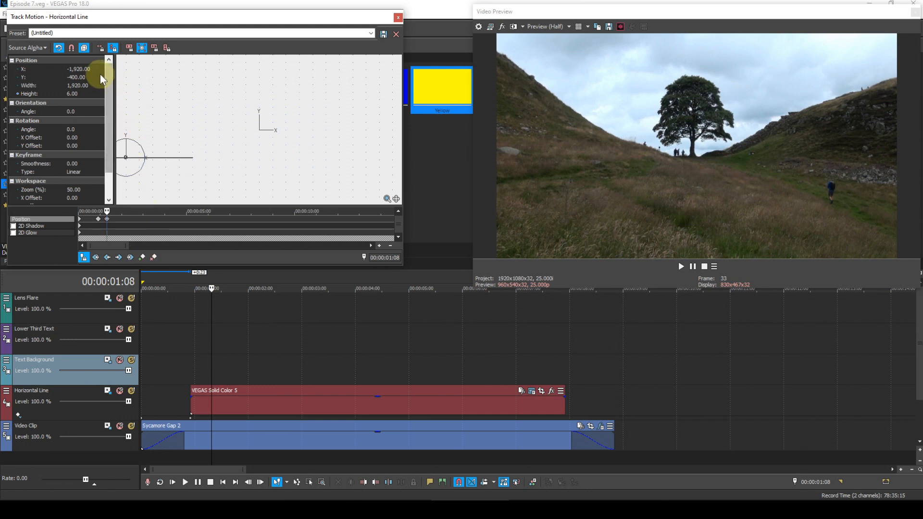
# Set the X position to 0 at the 00:00:01:08 keyframe to bring the line into frame.
pyautogui.click(85, 68)
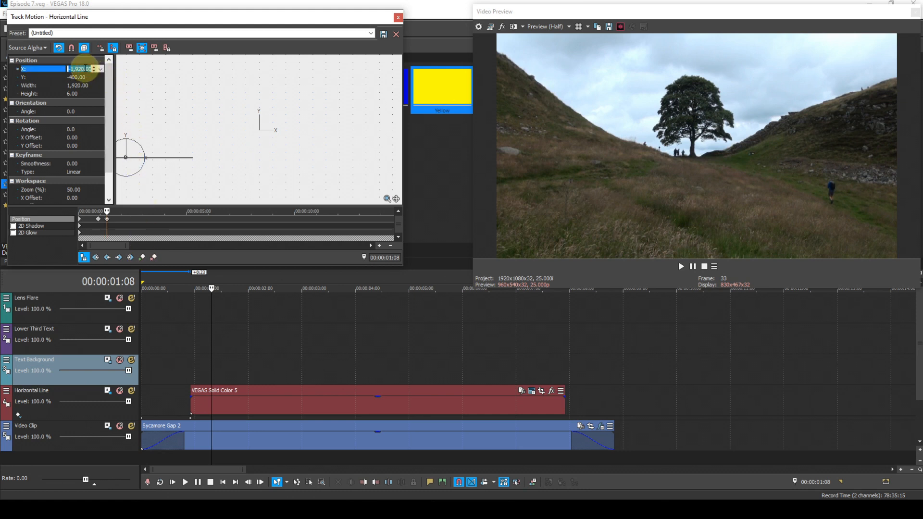
pyautogui.write('0')
pyautogui.press('Return')
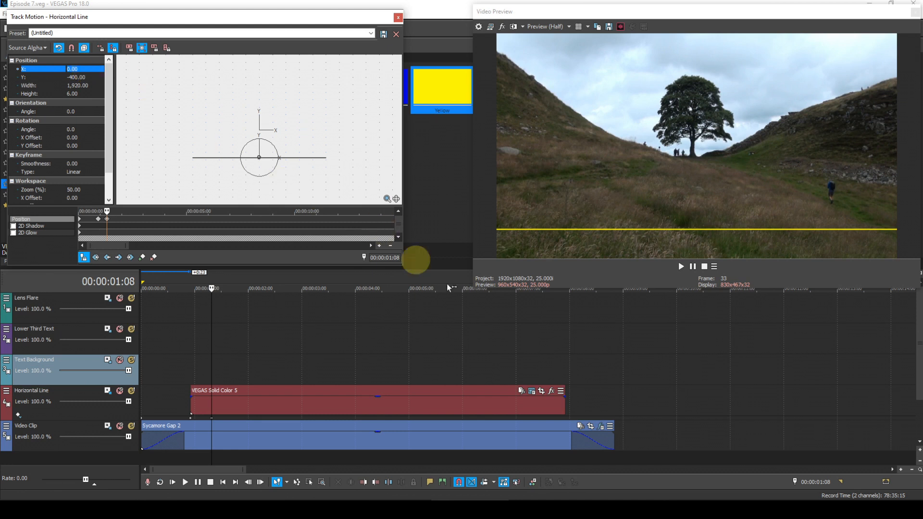
# Create a position keyframe on the last frame of the yellow event, at 00:00:07:22.
pyautogui.click(563, 367)
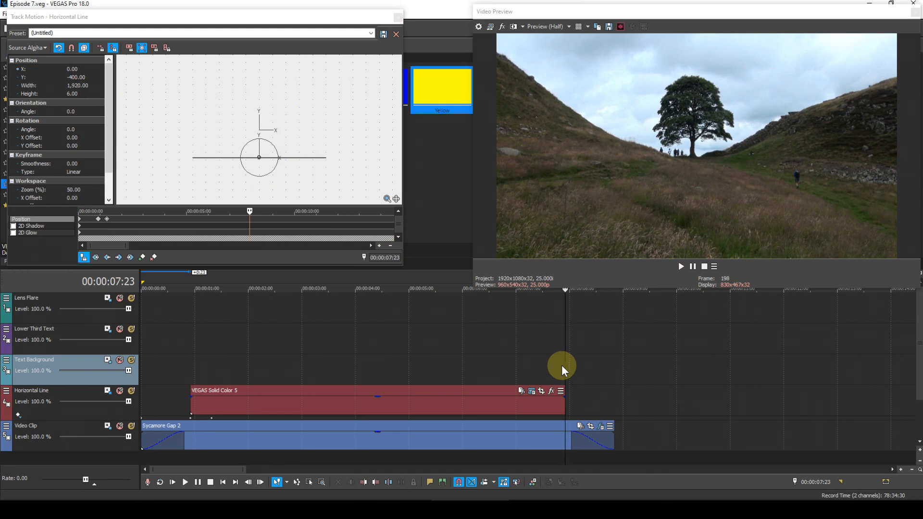
pyautogui.press('Left')
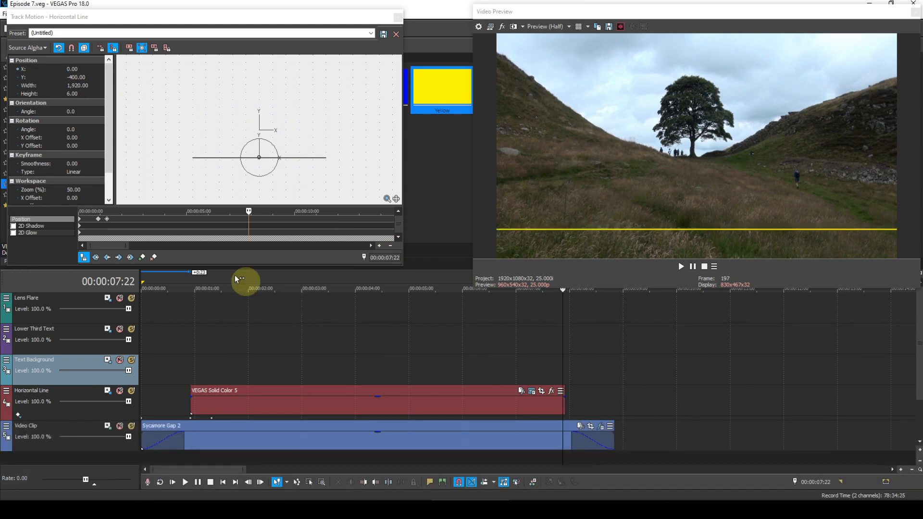
pyautogui.click(143, 255)
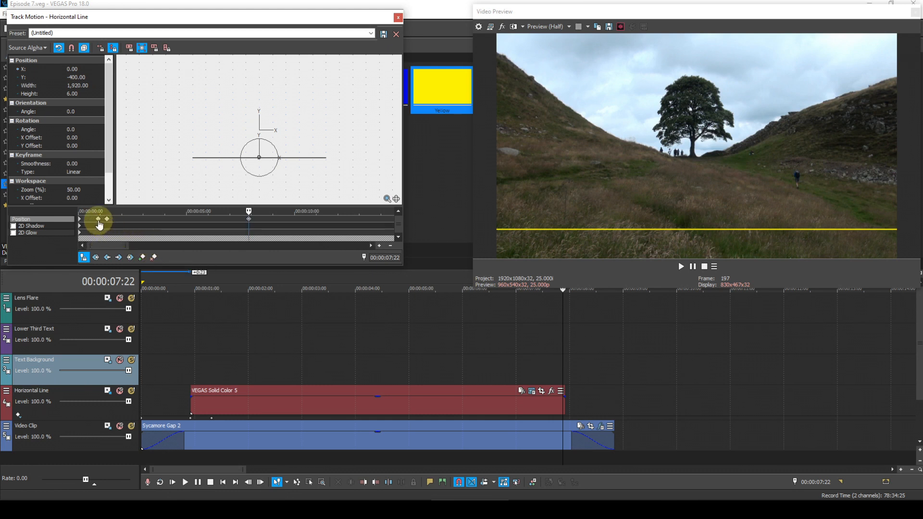
# Copy the position keyframe at 00:00:00:23 and paste it onto the last keyframe at 00:00:07:22.
pyautogui.click(107, 257)
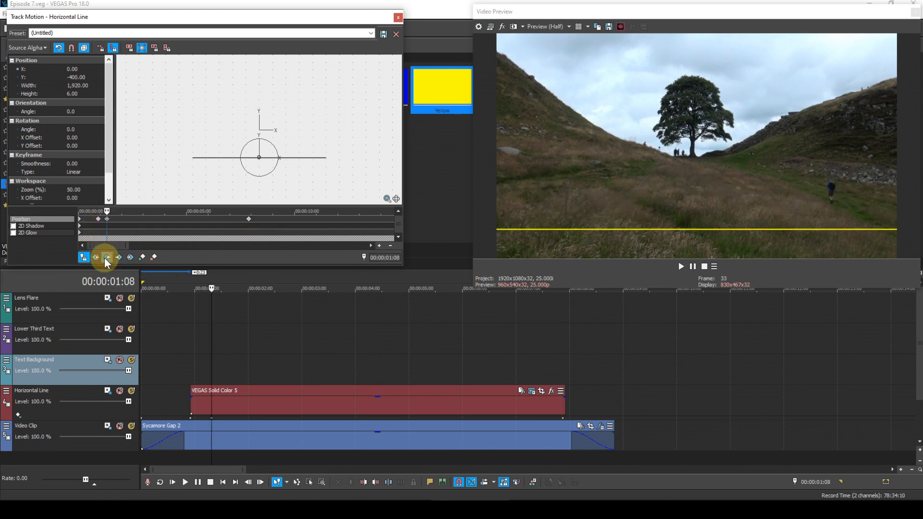
pyautogui.click(106, 257)
pyautogui.rightClick(98, 220)
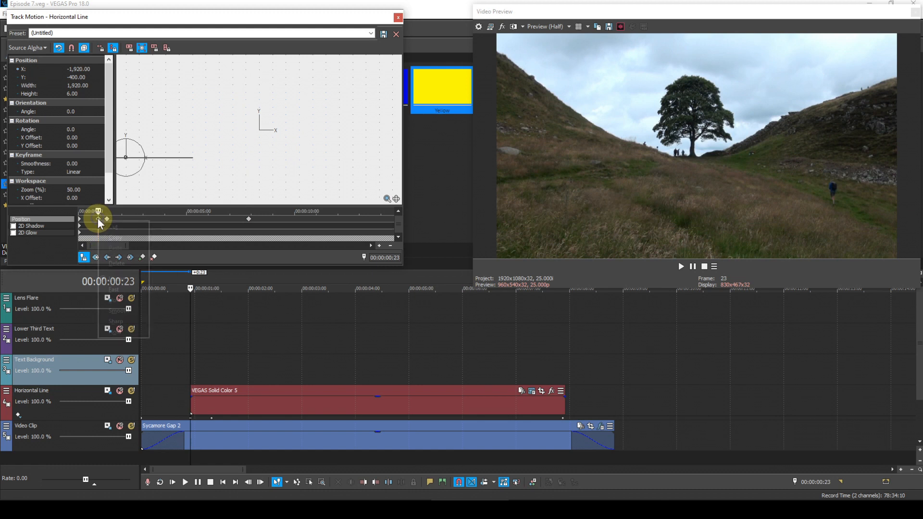
pyautogui.click(108, 238)
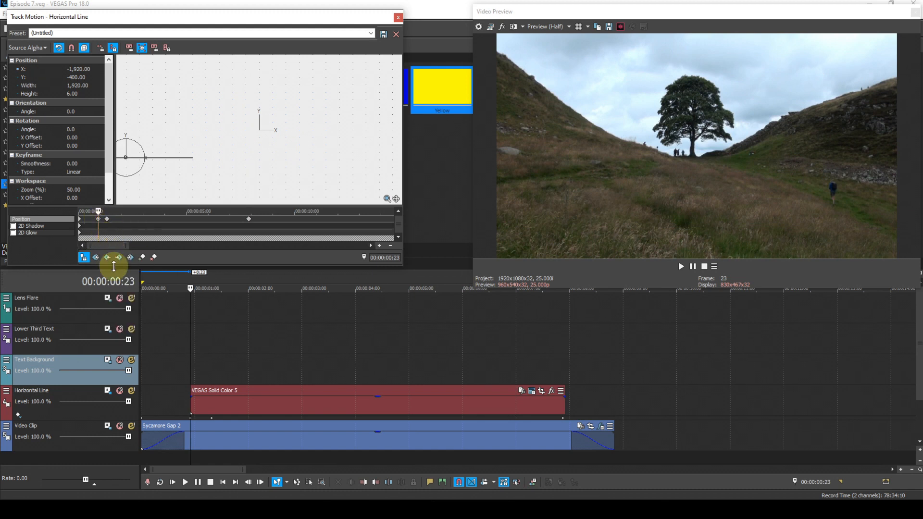
pyautogui.click(118, 257)
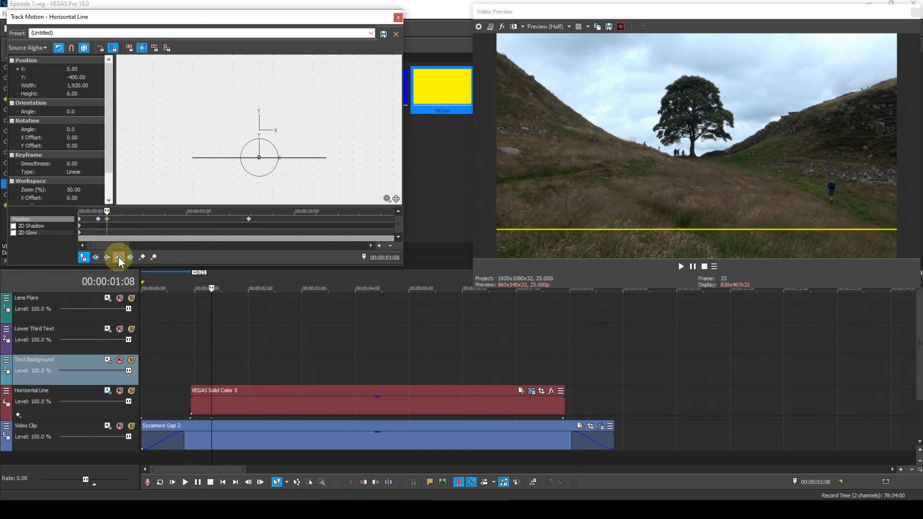
pyautogui.click(128, 257)
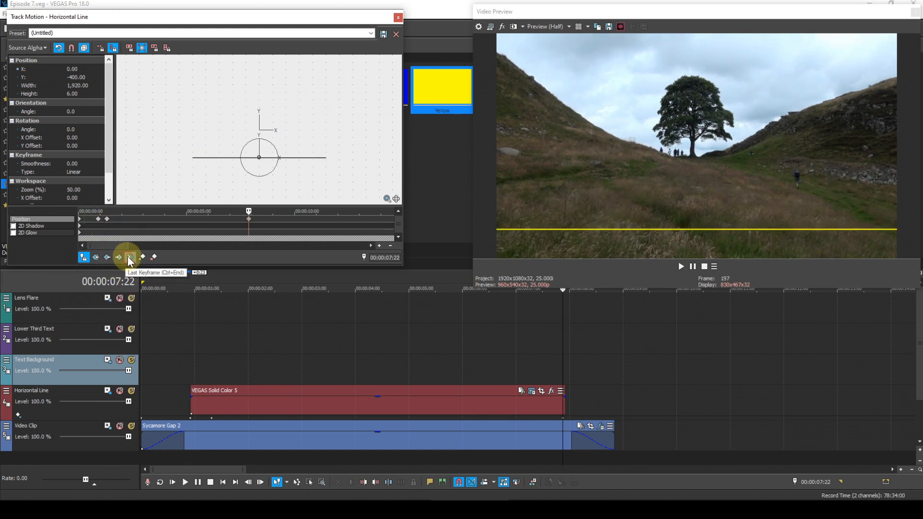
pyautogui.rightClick(249, 220)
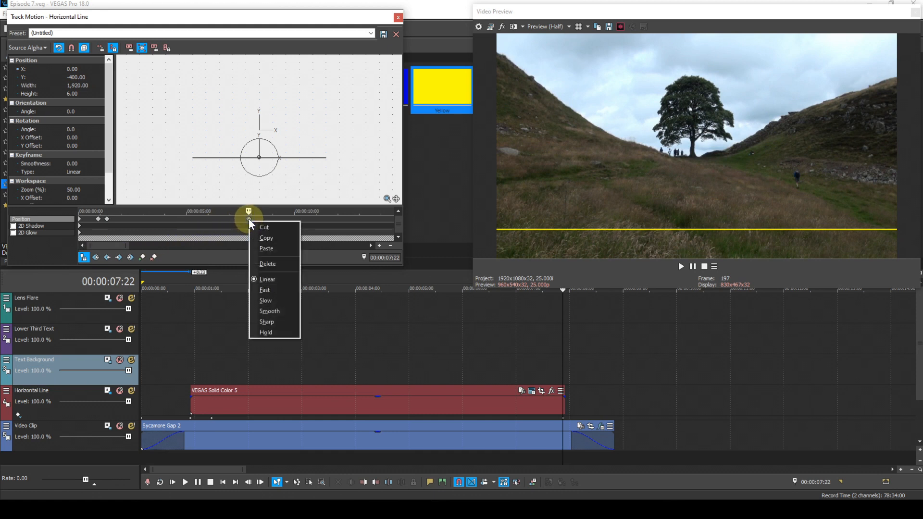
pyautogui.click(261, 249)
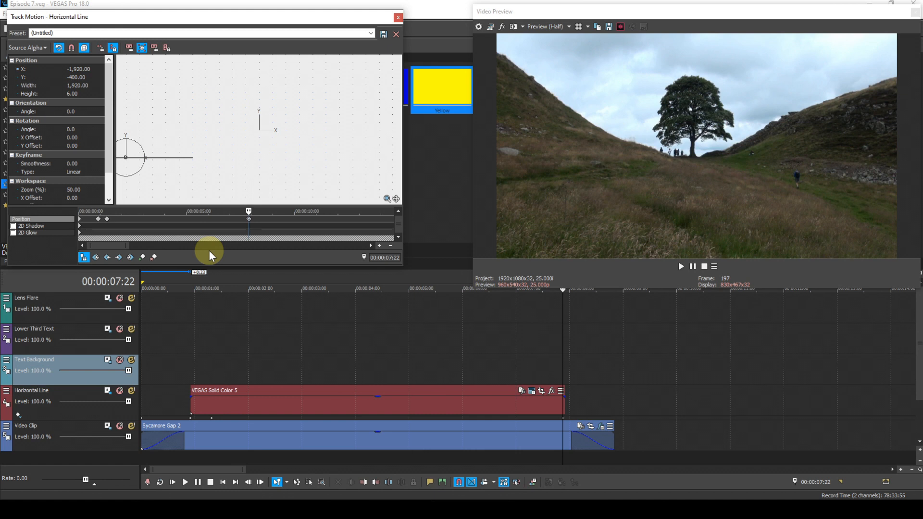
# Create another position keyframe for the line ten frames before the last one, at 00:00:07:12.
pyautogui.press('Left')
pyautogui.press('Left')
pyautogui.press('Left')
pyautogui.press('Left')
pyautogui.press('Left')
pyautogui.press('Left')
pyautogui.press('Left')
pyautogui.press('Left')
pyautogui.press('Left')
pyautogui.press('Left')
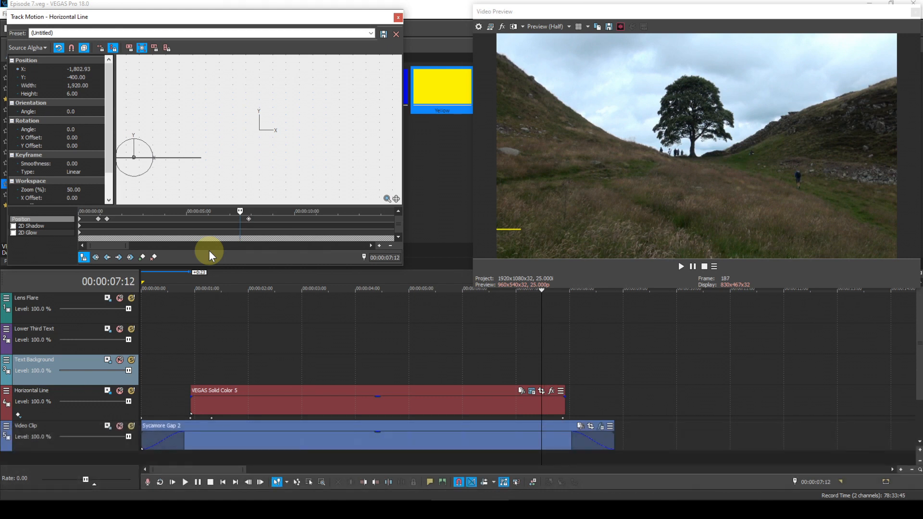
pyautogui.click(143, 258)
# Copy the position keyframe at 00:00:01:08 and paste it onto the keyframe at 00:00:07:12.
pyautogui.click(107, 219)
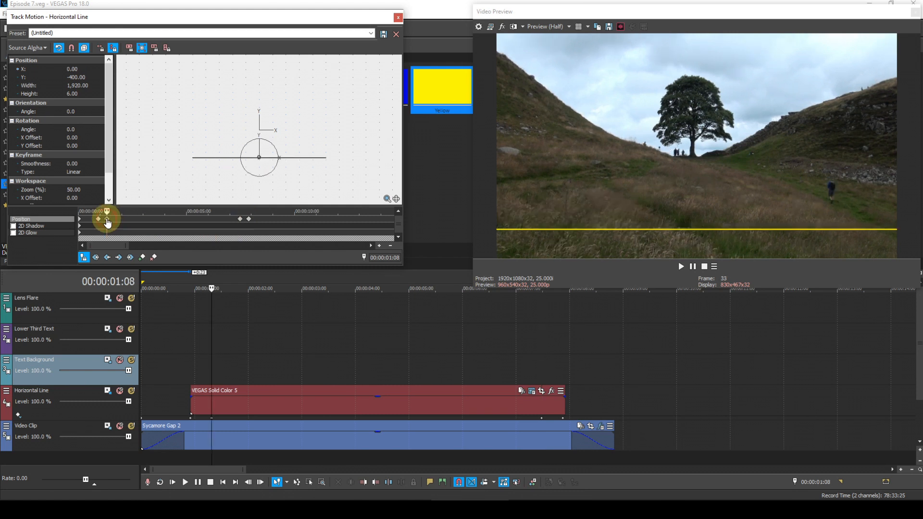
pyautogui.rightClick(106, 219)
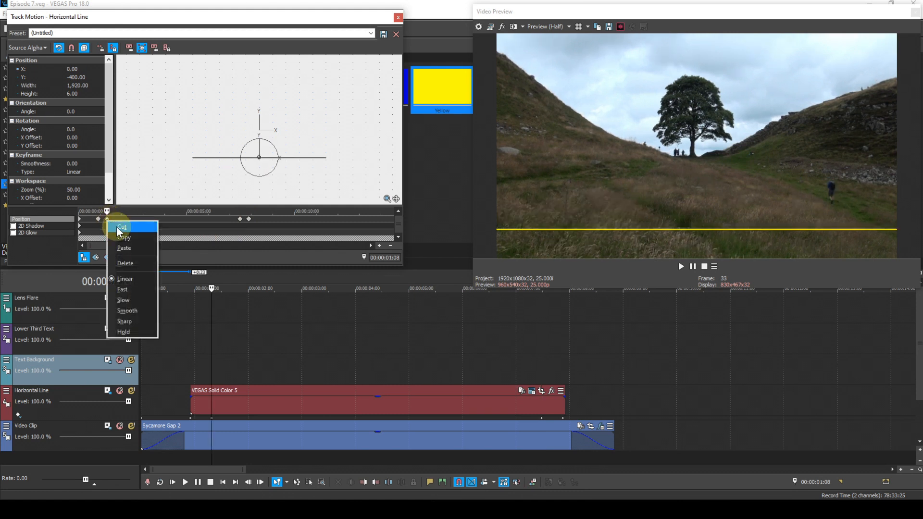
pyautogui.click(122, 238)
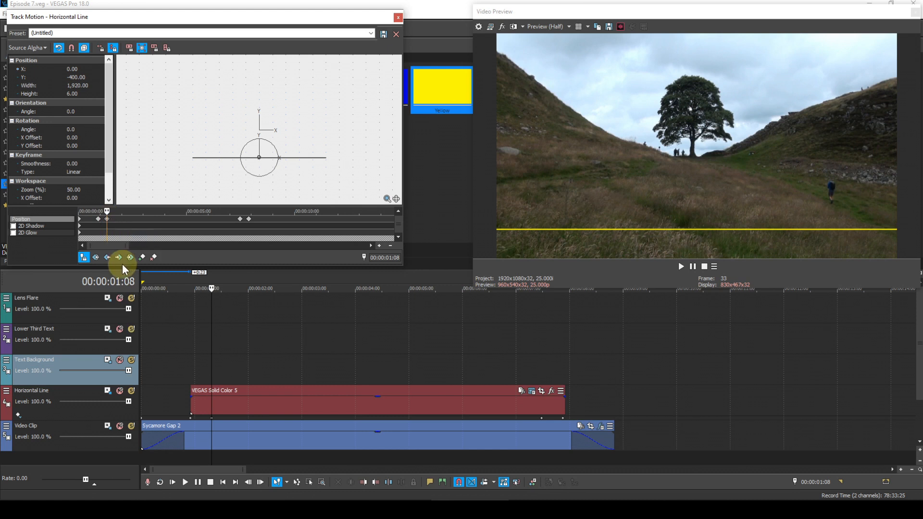
pyautogui.click(121, 258)
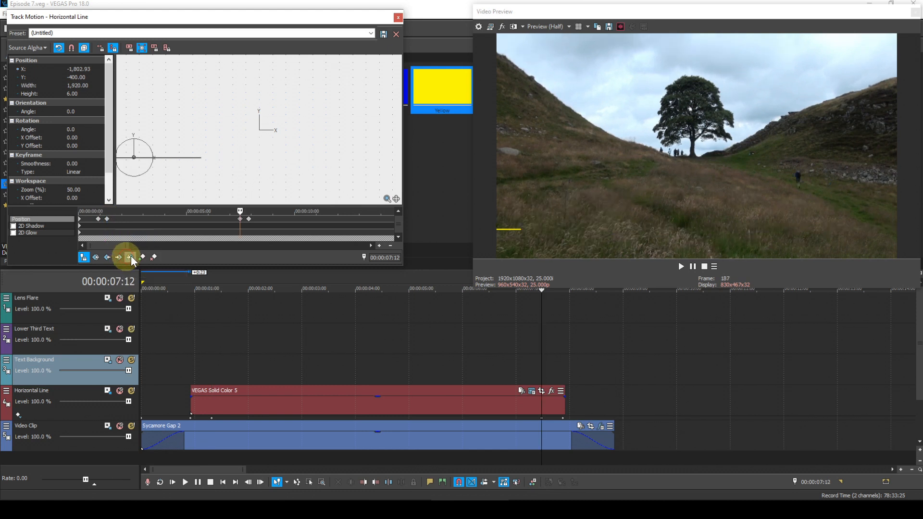
pyautogui.rightClick(241, 221)
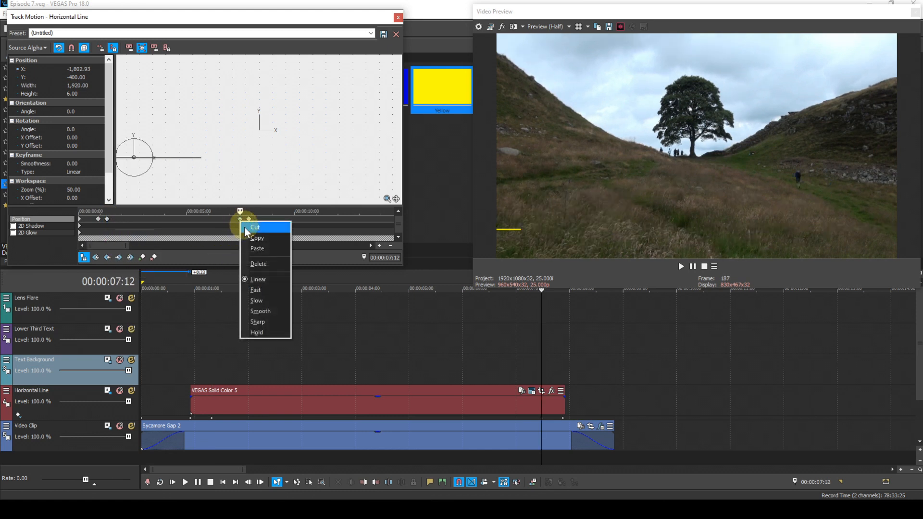
pyautogui.click(251, 247)
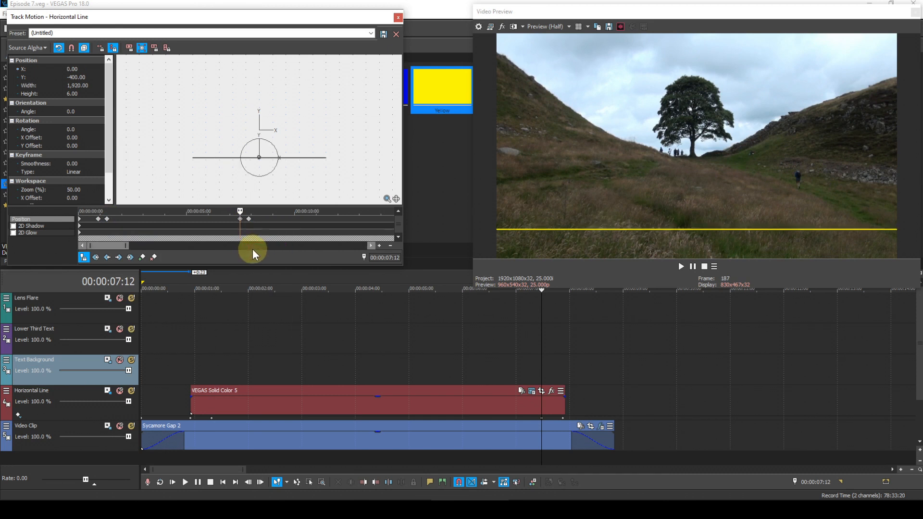
# Play the timeline from 00:00:00:23 to preview the line's motion, and close the line's track motion settings.
pyautogui.click(188, 359)
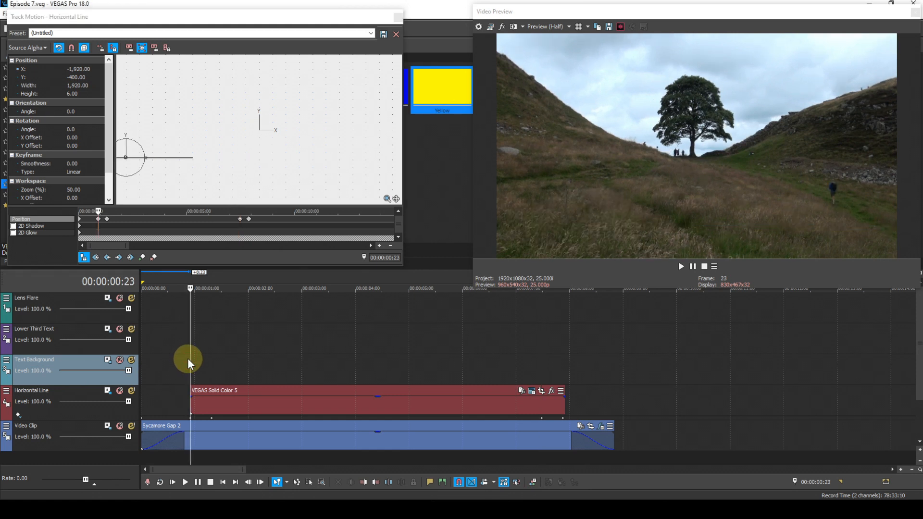
pyautogui.press('space')
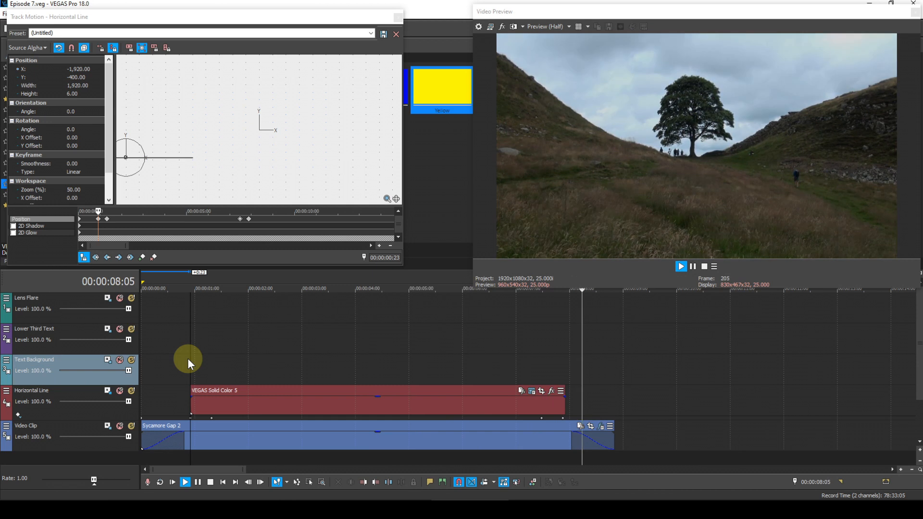
pyautogui.press('space')
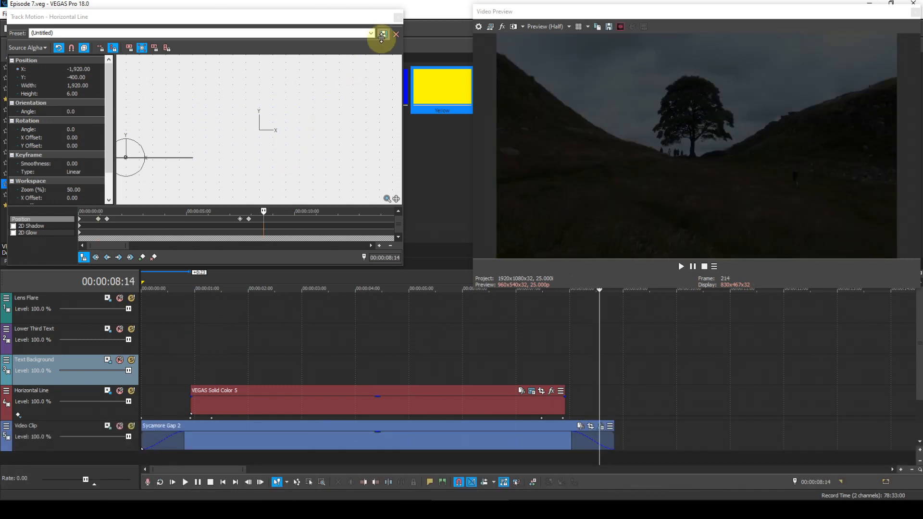
pyautogui.click(398, 18)
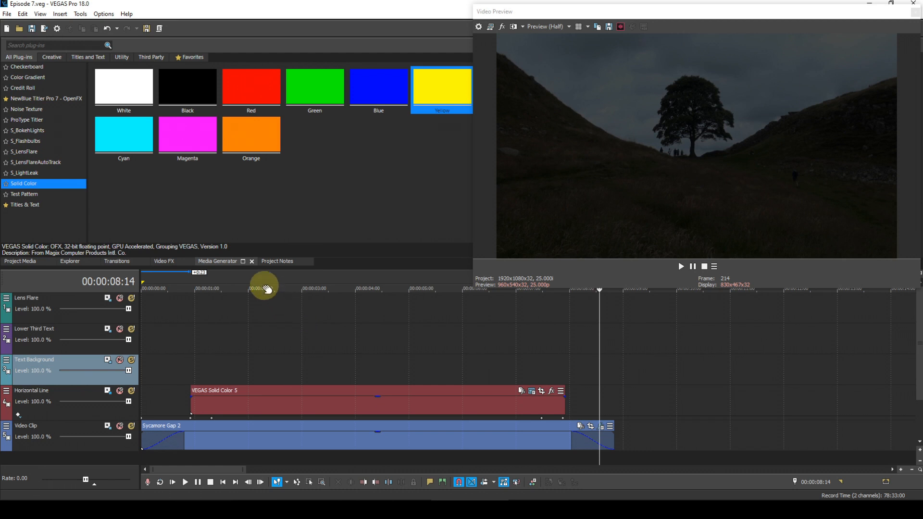
# Add a default Titles & Text event to the Lower Third Text track, trim it to the yellow event's span, and match its media duration.
pyautogui.click(31, 204)
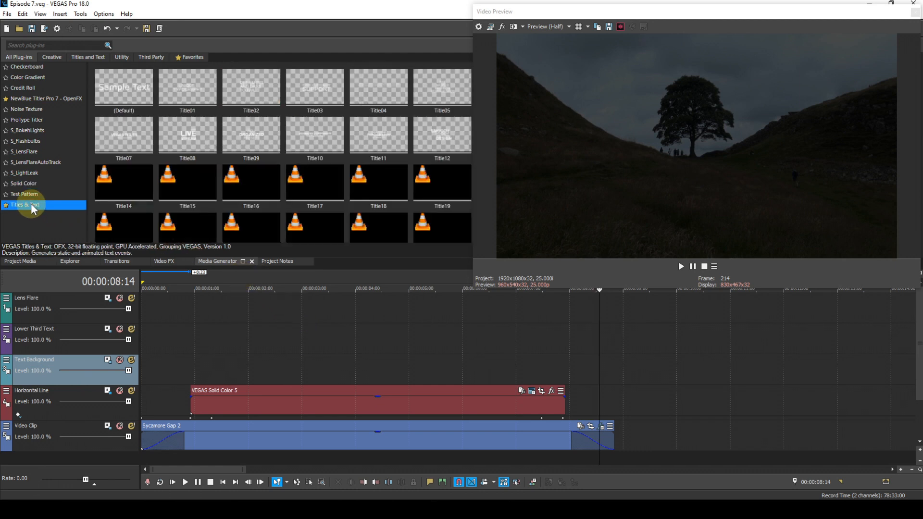
pyautogui.moveTo(126, 86); pyautogui.dragTo(198, 336)
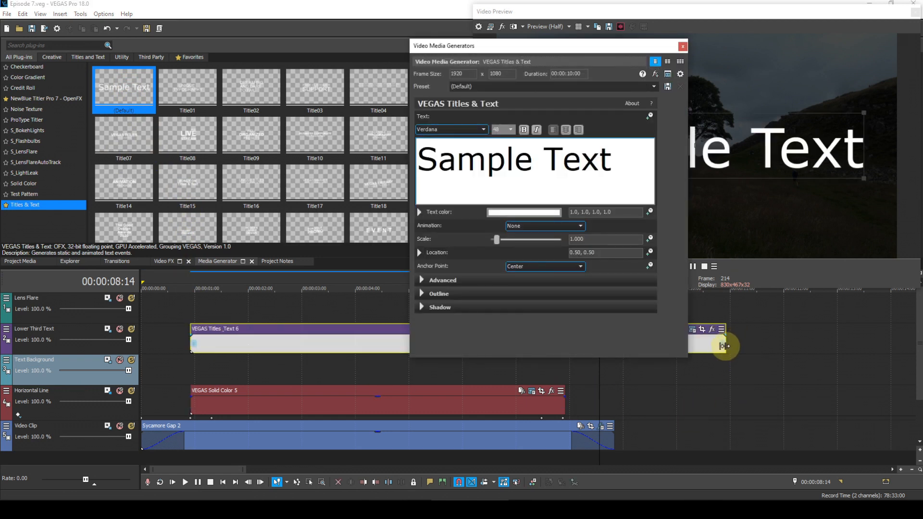
pyautogui.moveTo(724, 346); pyautogui.dragTo(566, 353)
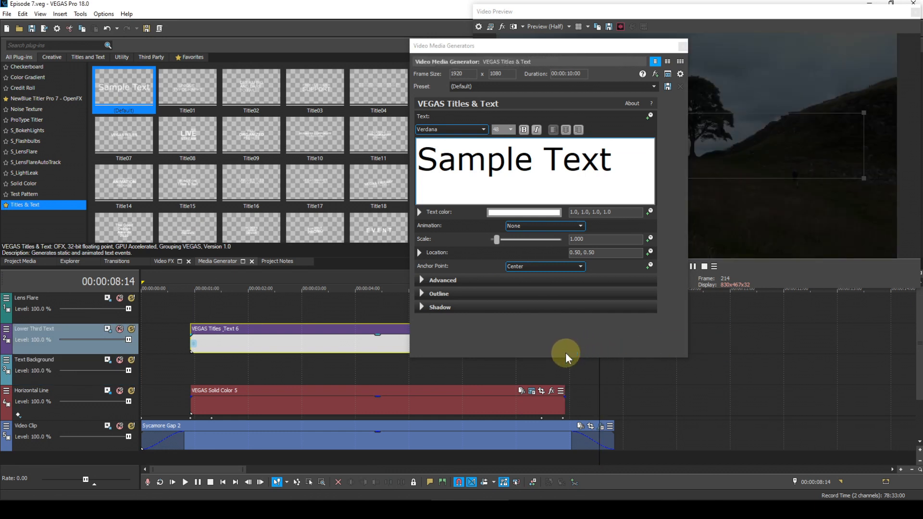
pyautogui.click(668, 76)
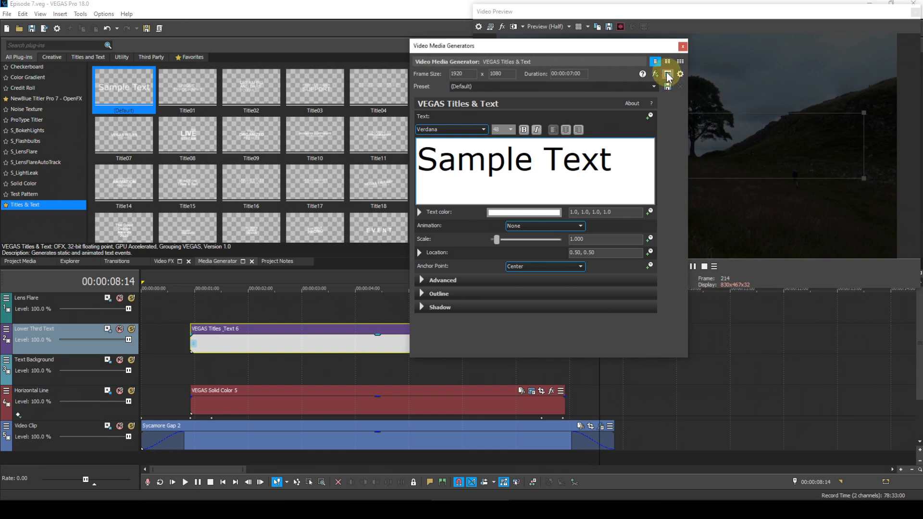
# Set the sample text of the title to the Times New Roman font at size 14.
pyautogui.moveTo(577, 46); pyautogui.dragTo(499, 6)
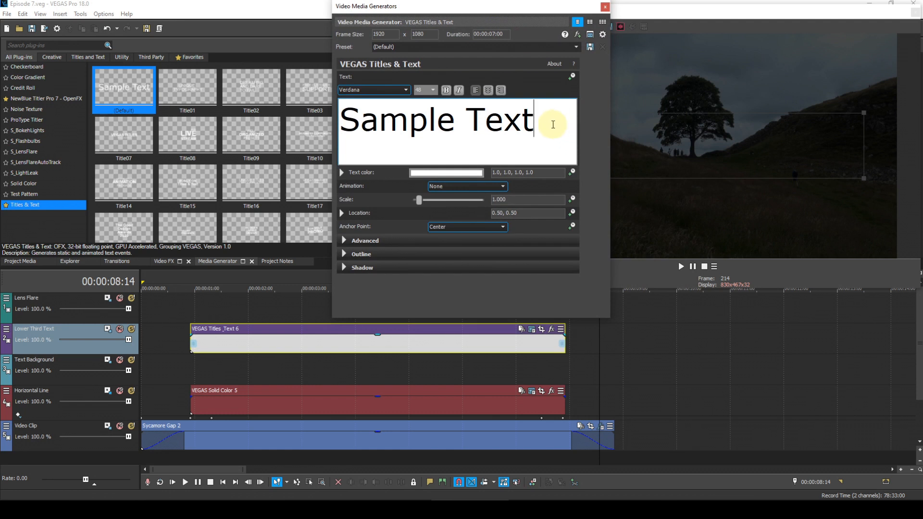
pyautogui.tripleClick(419, 122)
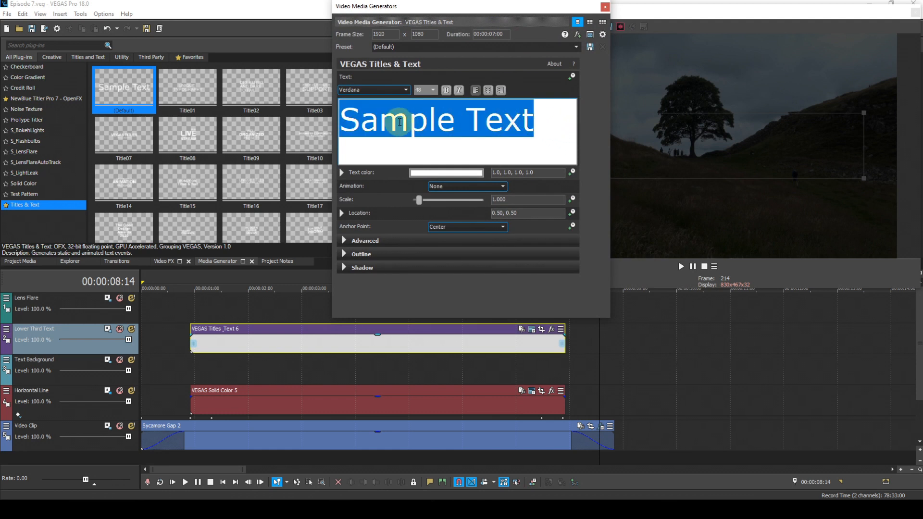
pyautogui.click(370, 93)
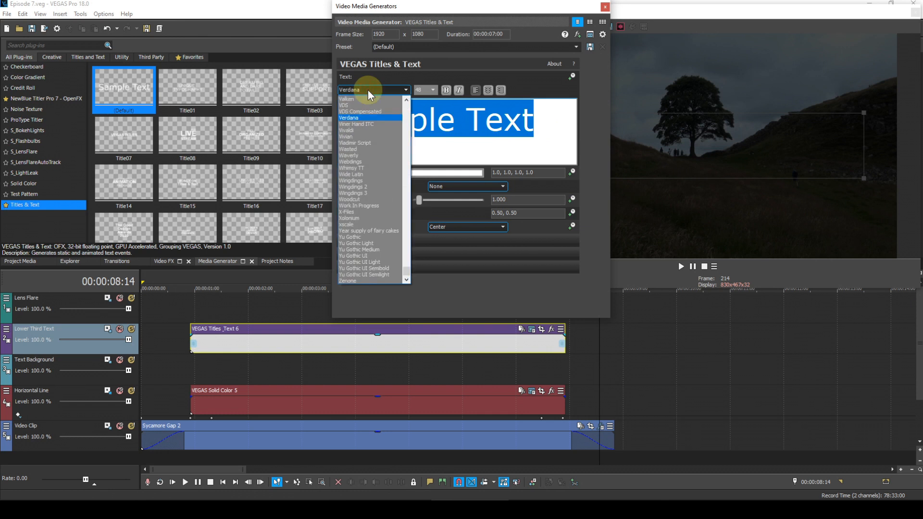
pyautogui.hotkey('shift', 't')
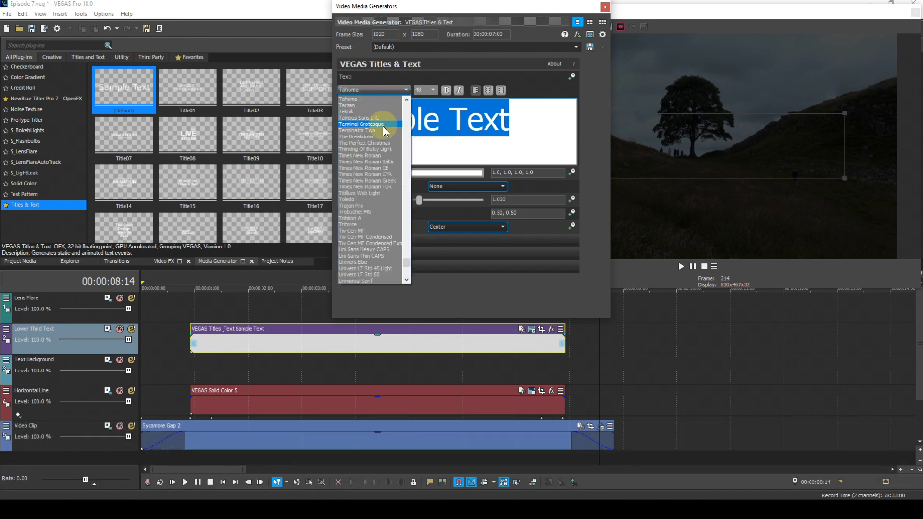
pyautogui.click(378, 156)
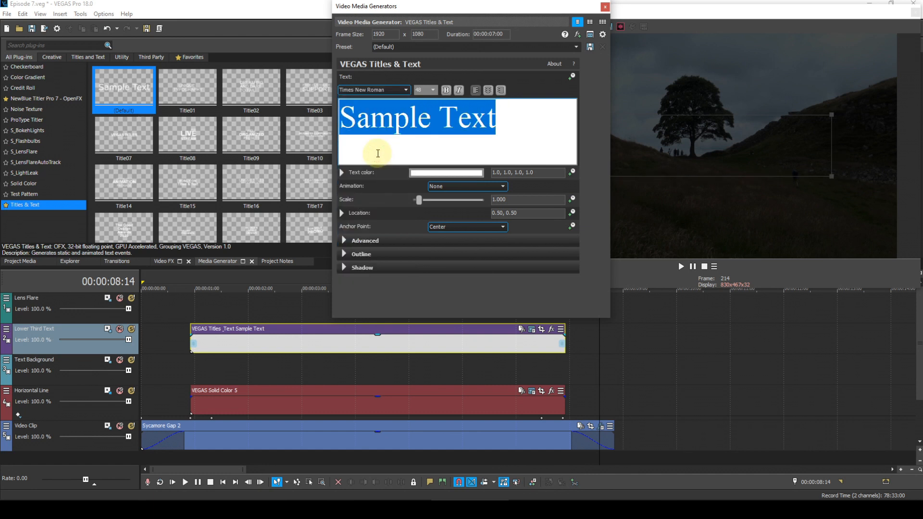
pyautogui.click(432, 90)
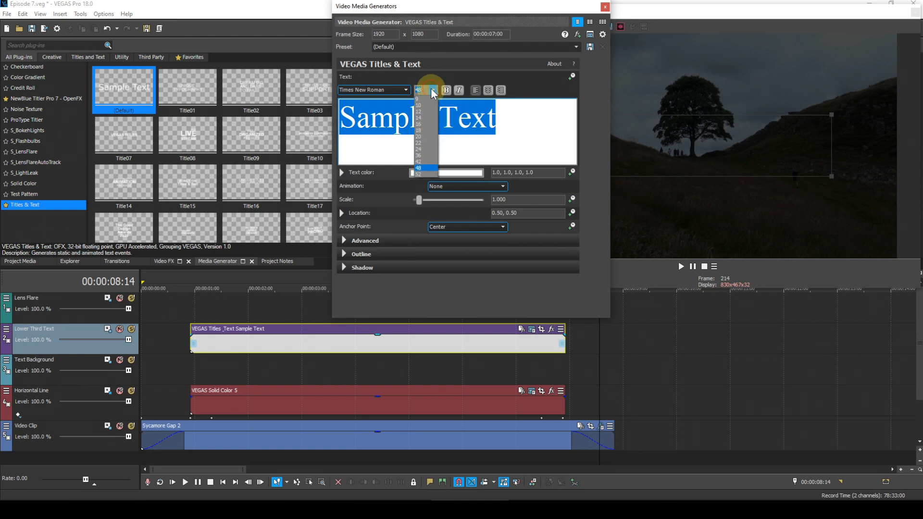
pyautogui.click(425, 118)
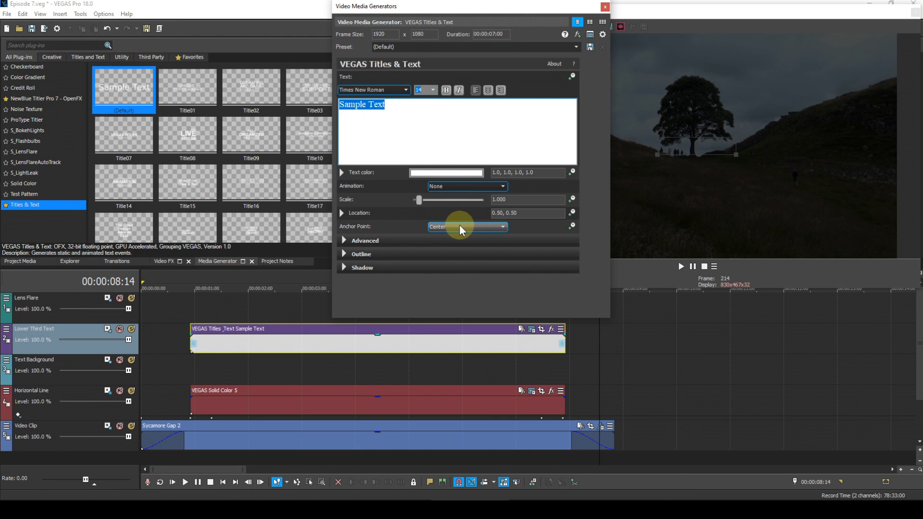
# Change the text color of the title to yellow (1.0, 1.0, 0.0, 1.0).
pyautogui.click(462, 174)
pyautogui.click(463, 197)
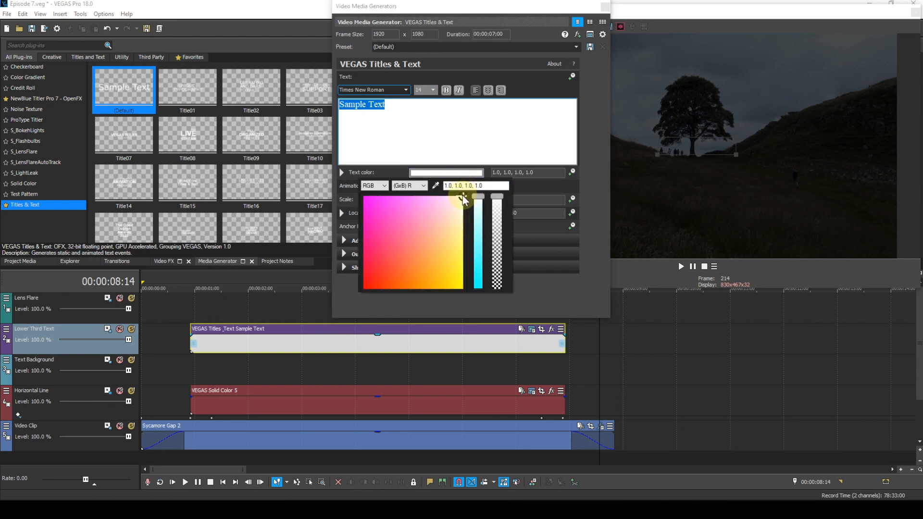
pyautogui.moveTo(464, 197); pyautogui.dragTo(463, 289)
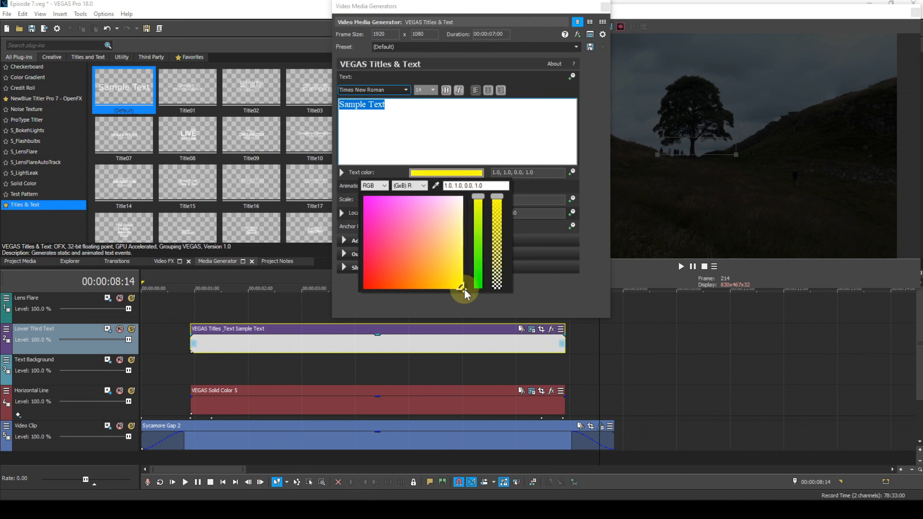
pyautogui.click(537, 186)
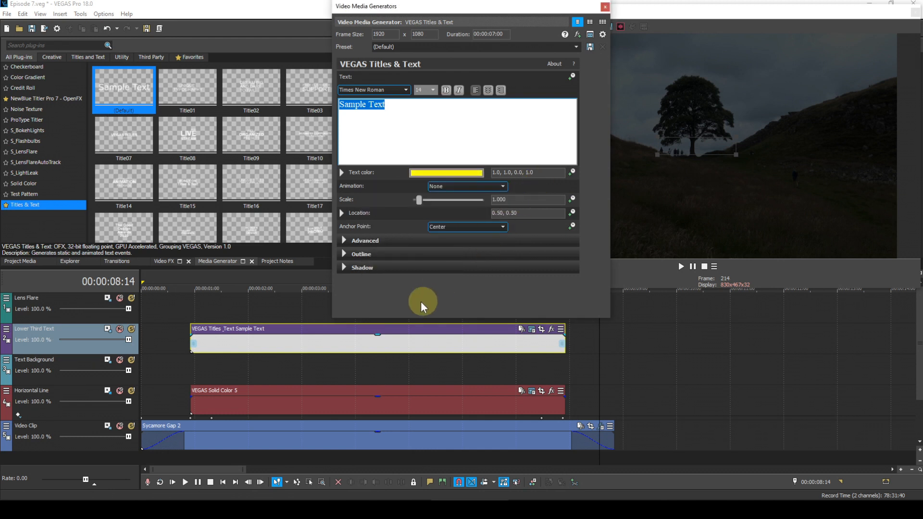
# Set the title's outline color to black (0.0, 0.0, 0.0, 1.0) using the HSV color mode.
pyautogui.click(347, 255)
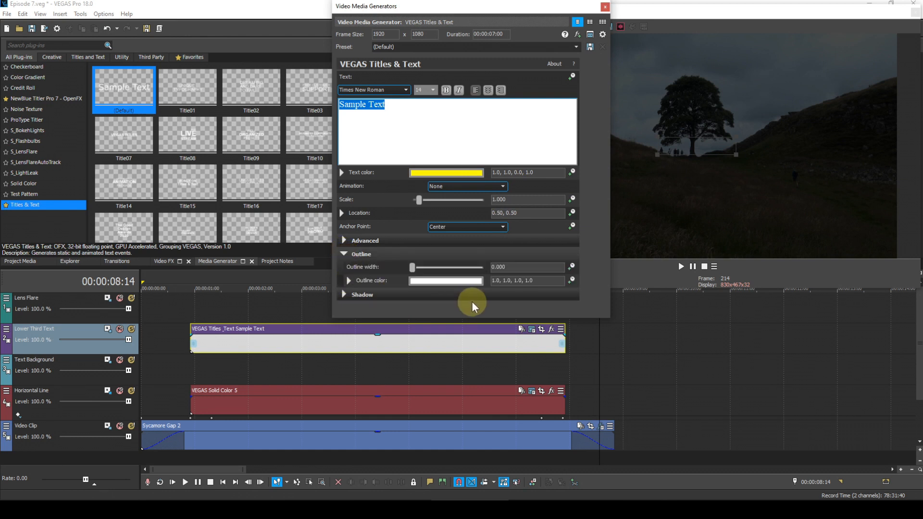
pyautogui.click(446, 282)
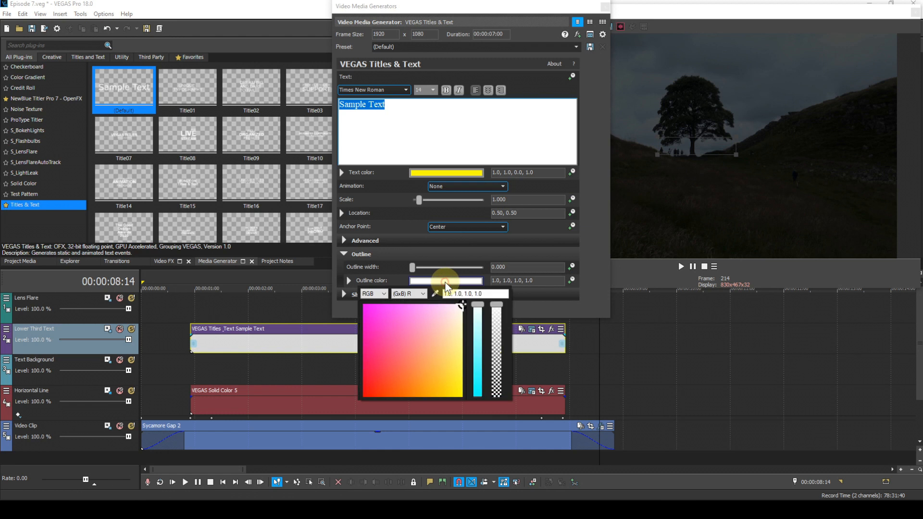
pyautogui.click(372, 295)
pyautogui.click(371, 306)
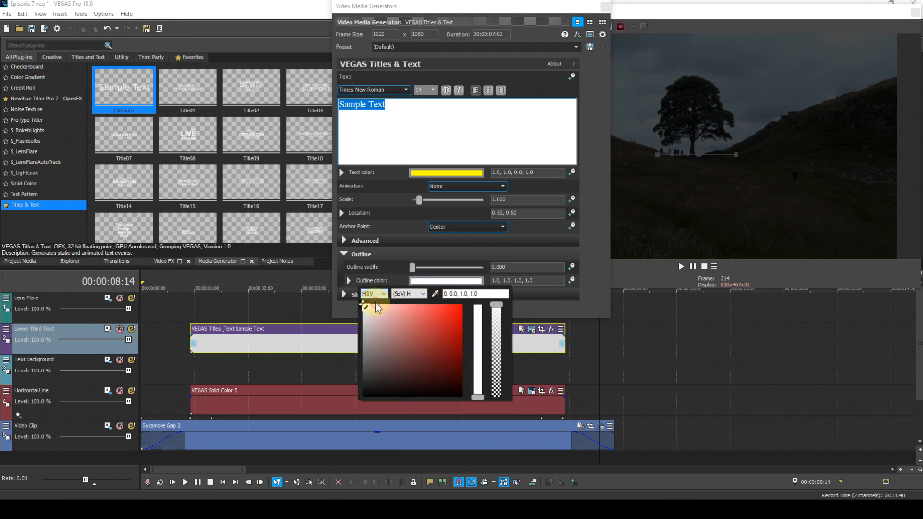
pyautogui.moveTo(364, 305); pyautogui.dragTo(354, 408)
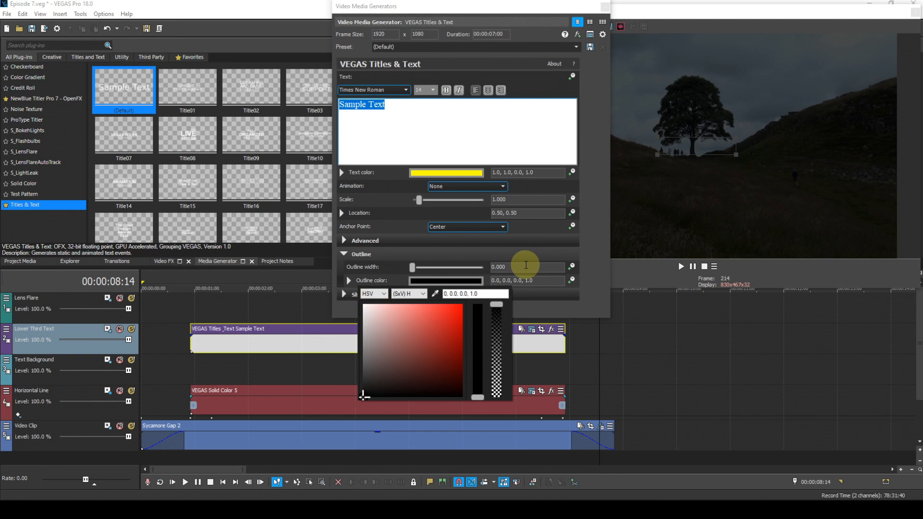
# Set the outline width of the title text to 5.000.
pyautogui.click(526, 265)
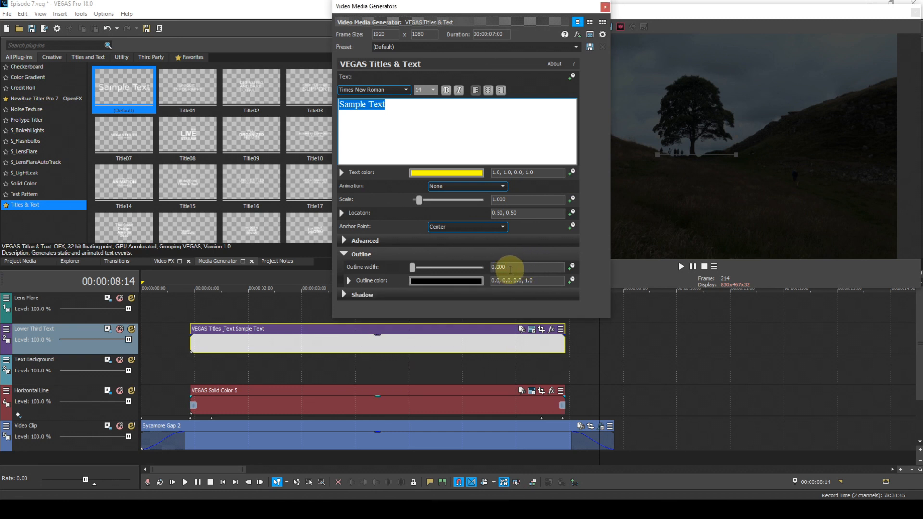
pyautogui.moveTo(511, 268); pyautogui.dragTo(484, 270)
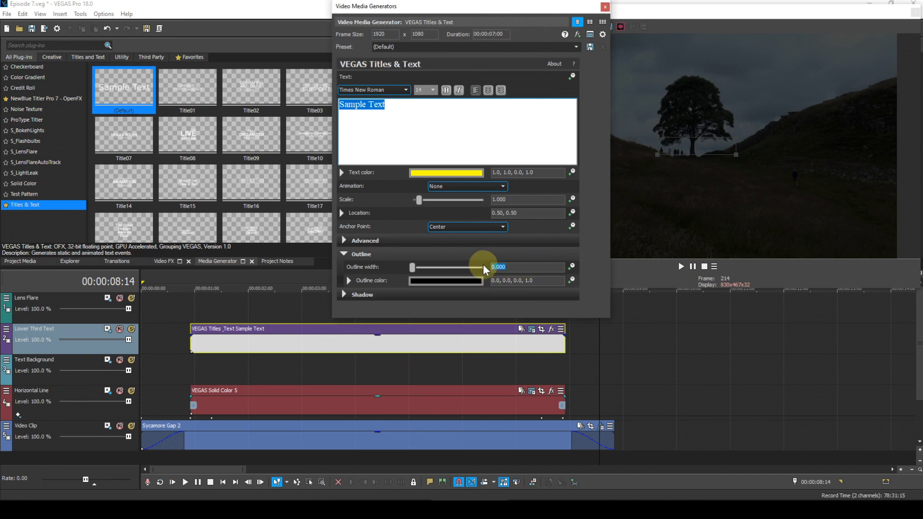
pyautogui.write('5')
pyautogui.press('Return')
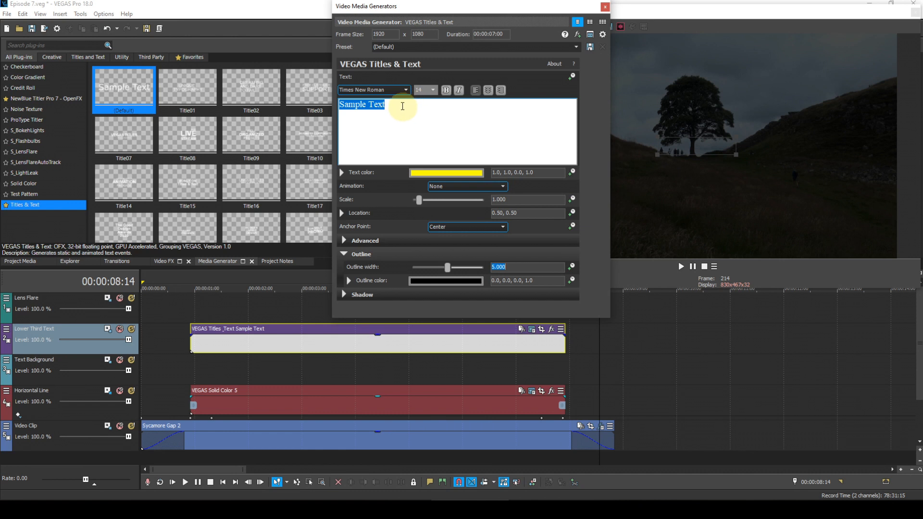
# Replace the title's sample text with "Sycamore Gap - Hadrian's Wall".
pyautogui.click(403, 106)
pyautogui.moveTo(398, 105); pyautogui.dragTo(326, 110)
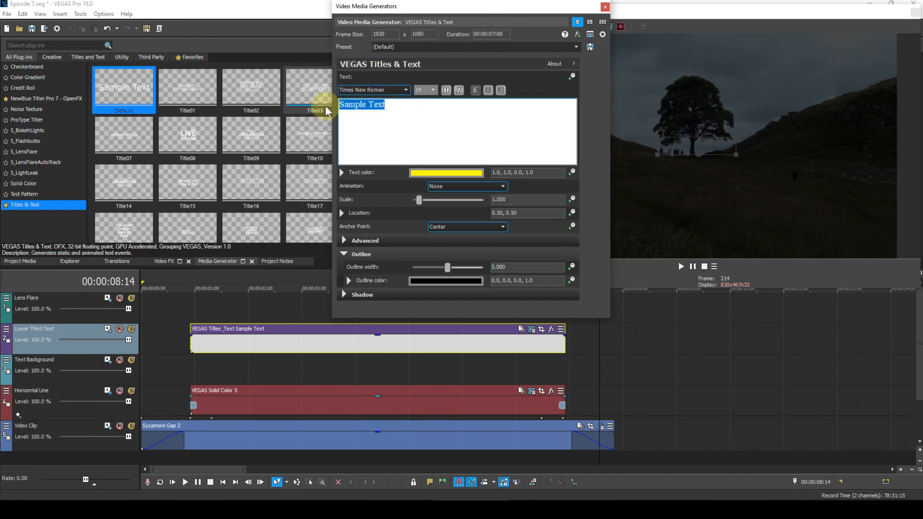
pyautogui.write('S')
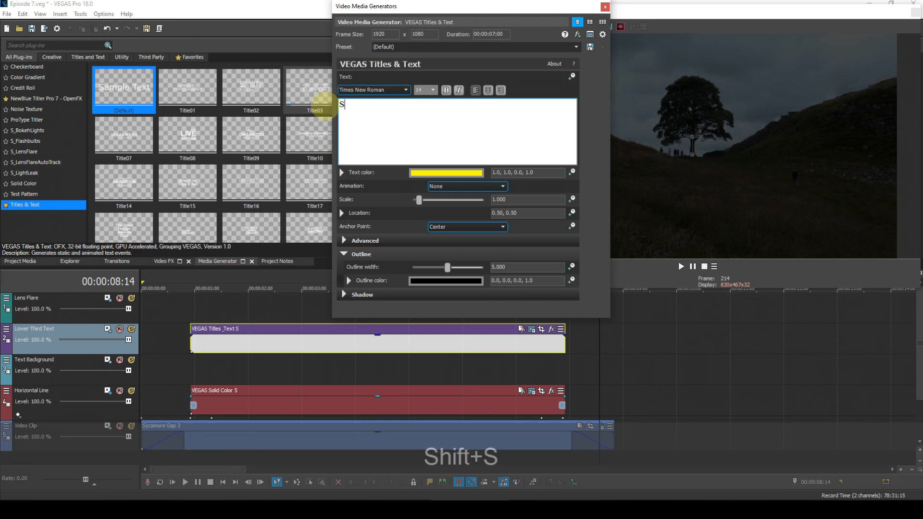
pyautogui.write('ycamore')
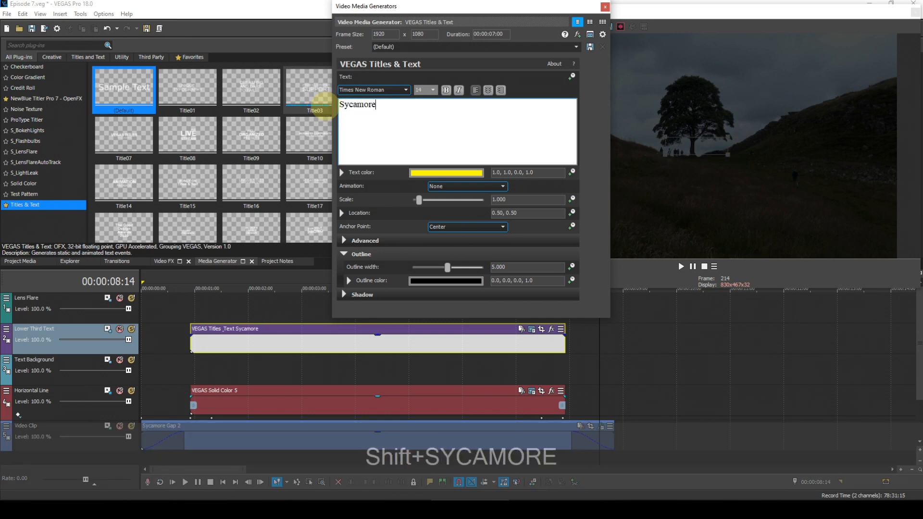
pyautogui.write(' Gap')
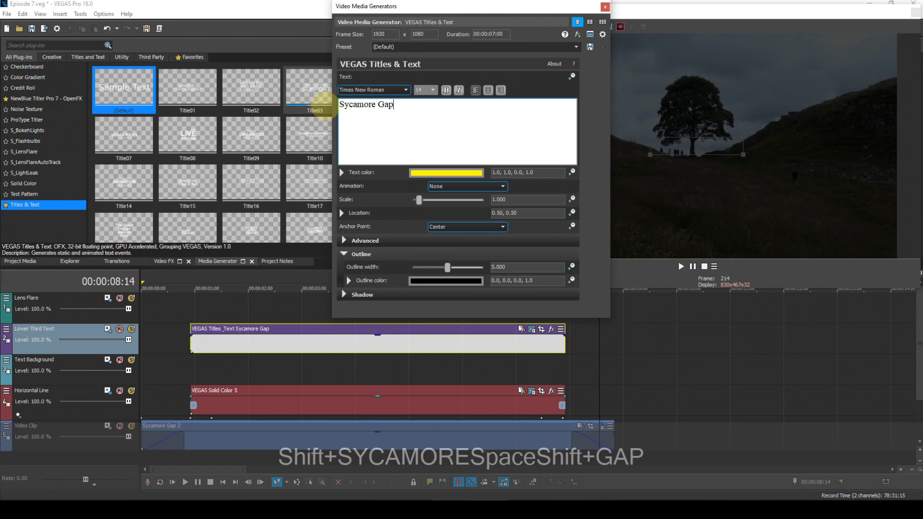
pyautogui.write(' - H')
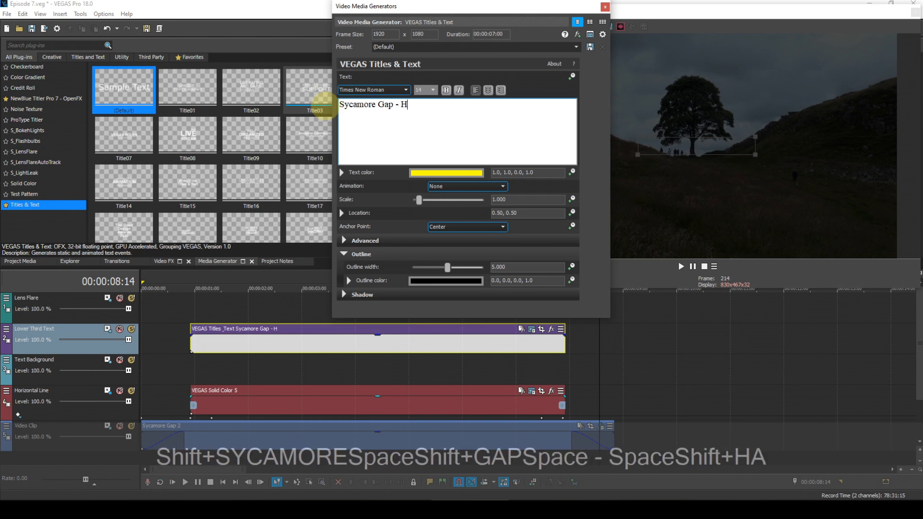
pyautogui.write('adrian')
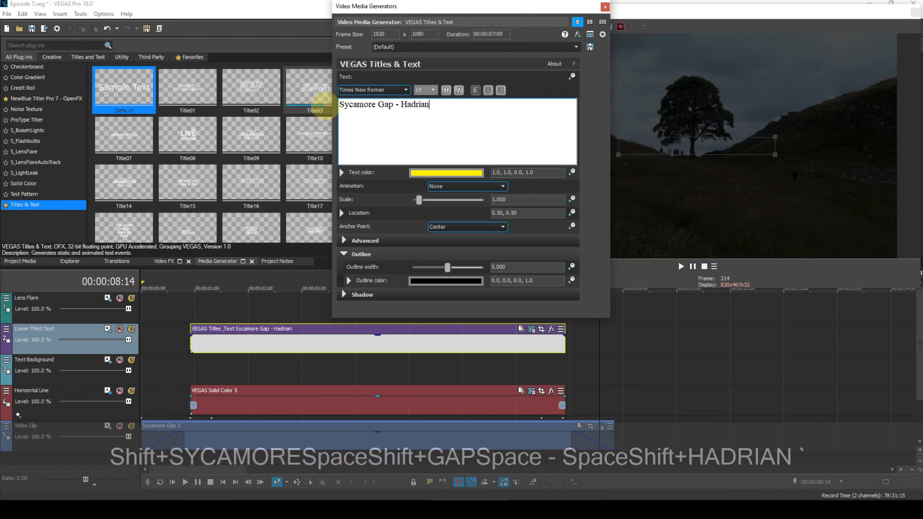
pyautogui.write("'s Wall")
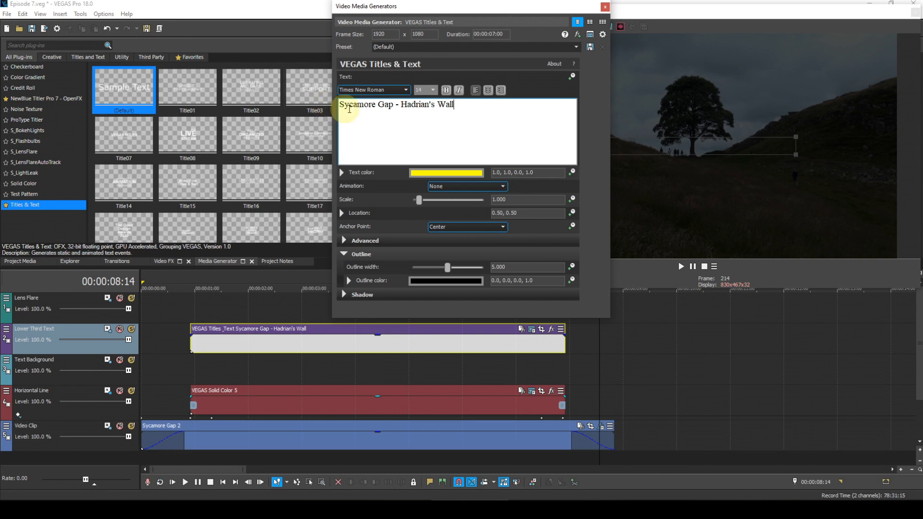
# Set the title's location to 0.50, 0.20, close its settings and preview the frame at 00:00:02:13.
pyautogui.click(526, 215)
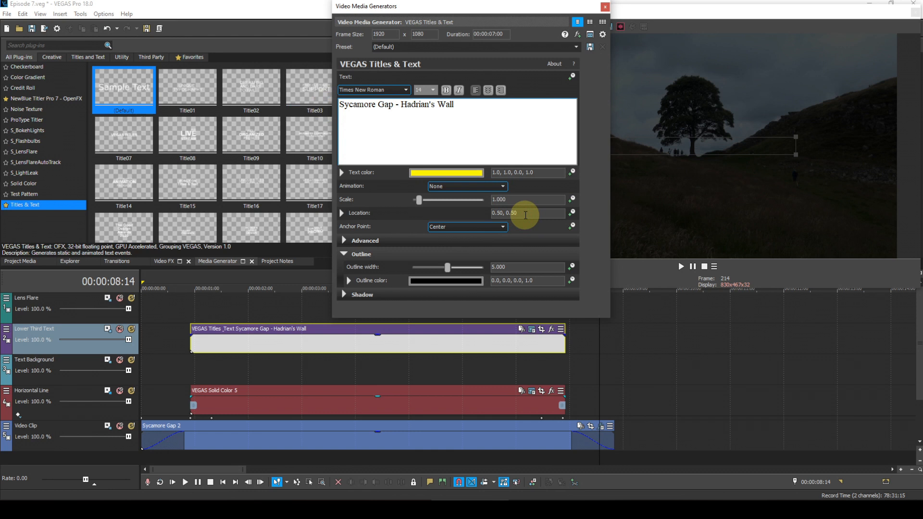
pyautogui.press('BackSpace')
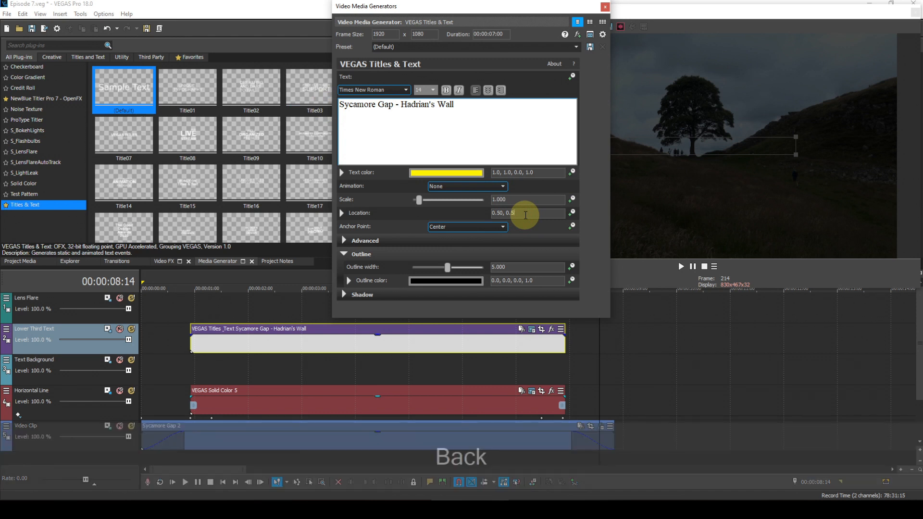
pyautogui.press('BackSpace')
pyautogui.write('2')
pyautogui.press('Return')
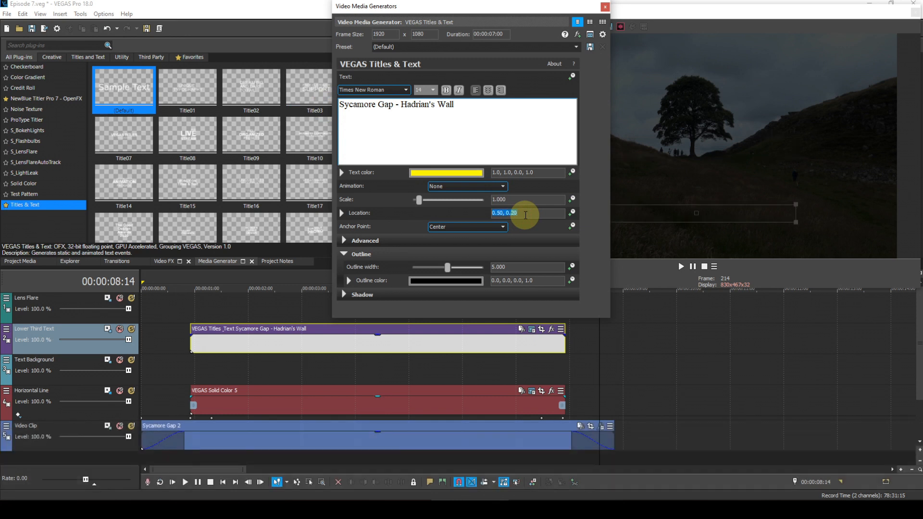
pyautogui.click(605, 8)
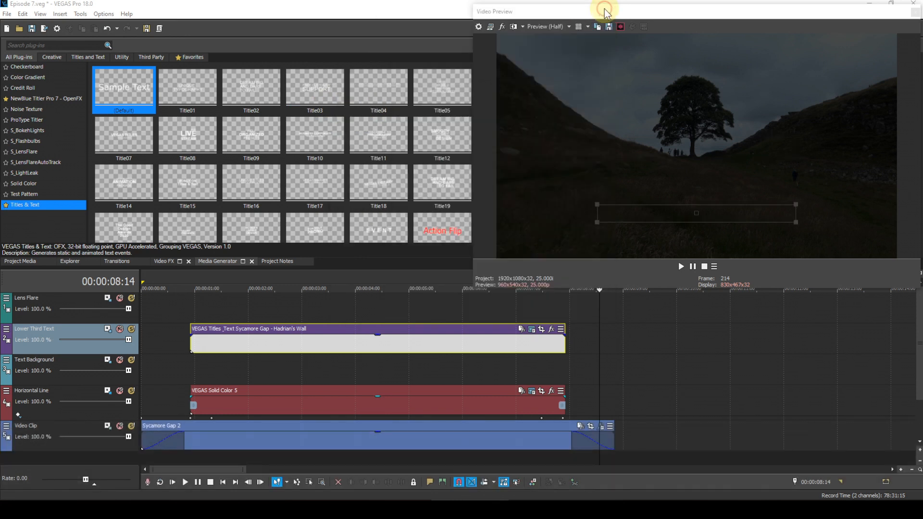
pyautogui.click(275, 315)
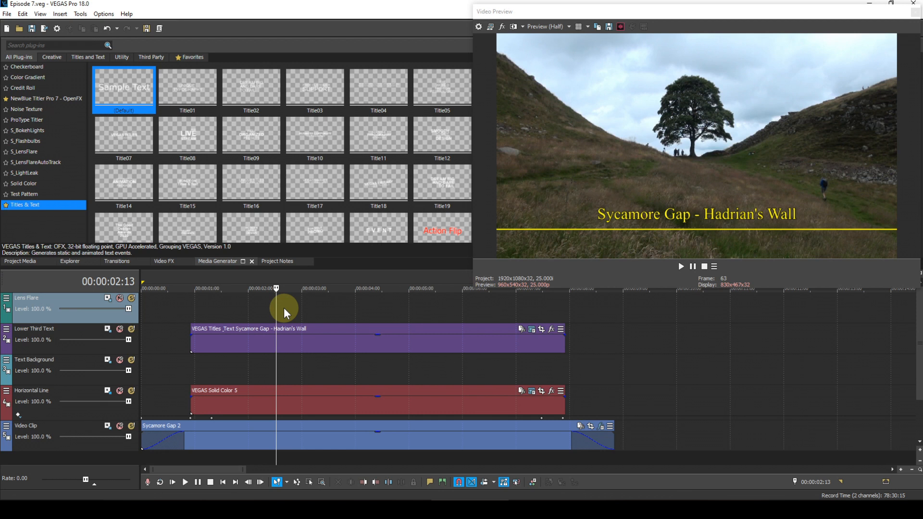
# Add a Rectangular Transparent to Black color gradient to the Text Background track, aligned with the start of the title event.
pyautogui.click(46, 77)
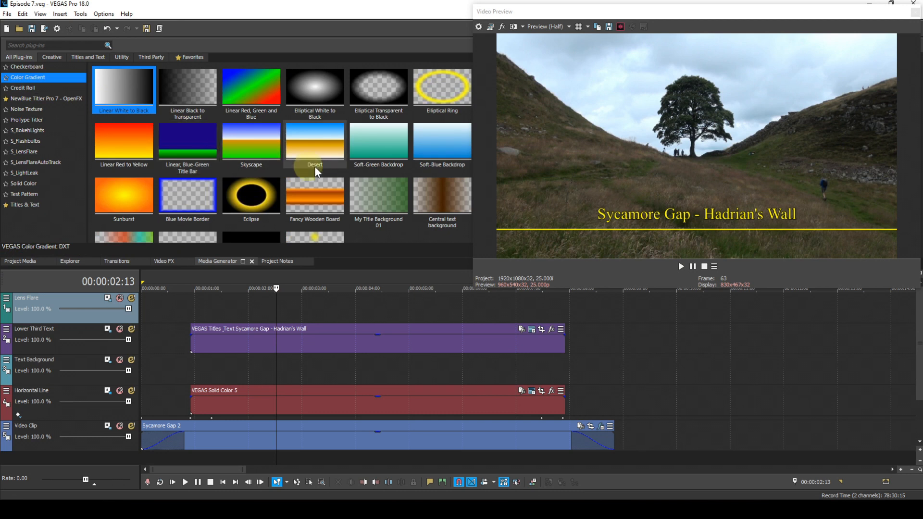
pyautogui.scroll(-1, 336, 182)
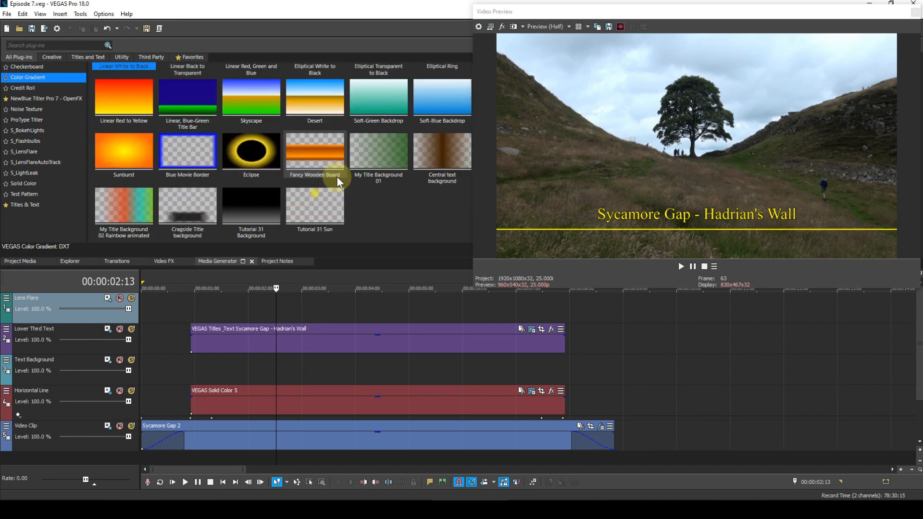
pyautogui.scroll(1, 338, 182)
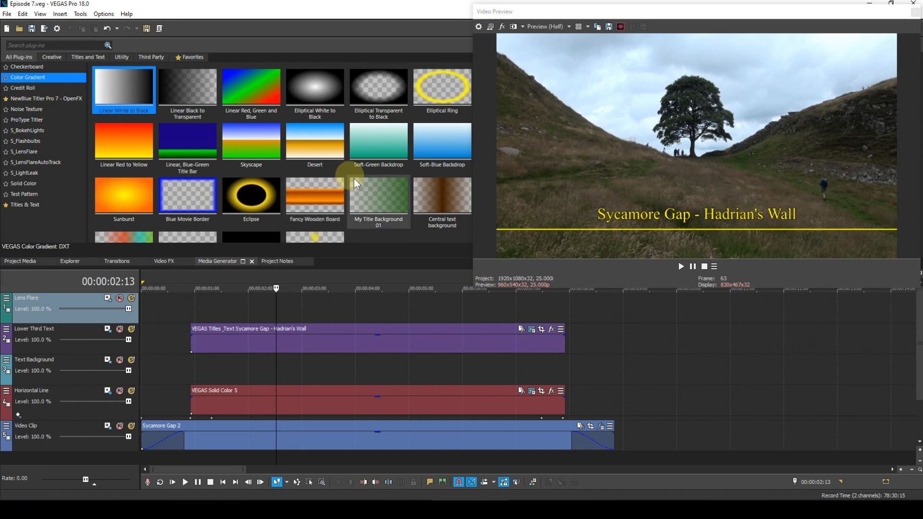
pyautogui.moveTo(471, 204); pyautogui.dragTo(552, 203)
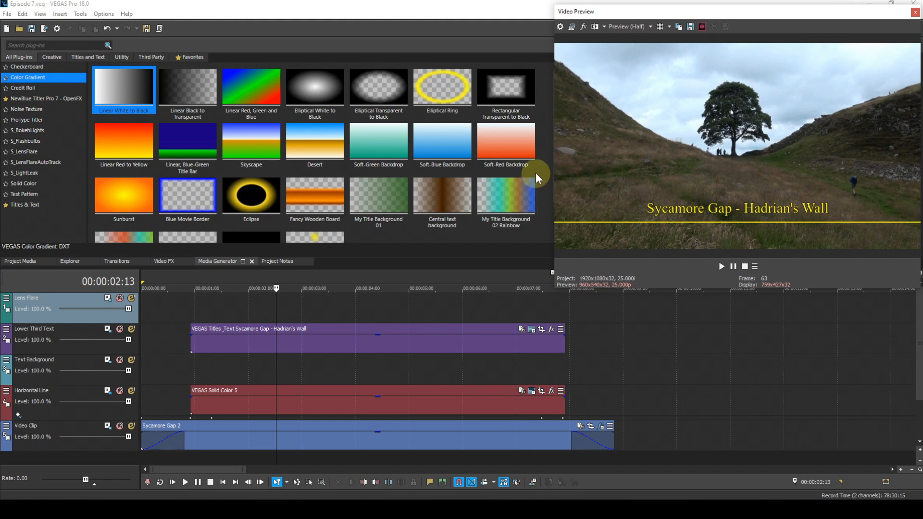
pyautogui.moveTo(509, 90); pyautogui.dragTo(196, 372)
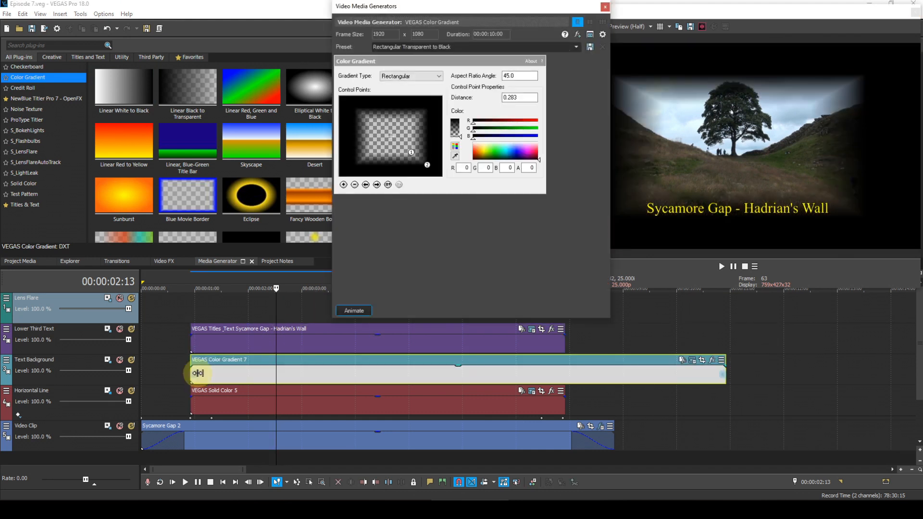
# Trim the gradient event to the title event's end and match its media duration to the event length.
pyautogui.moveTo(724, 376); pyautogui.dragTo(568, 374)
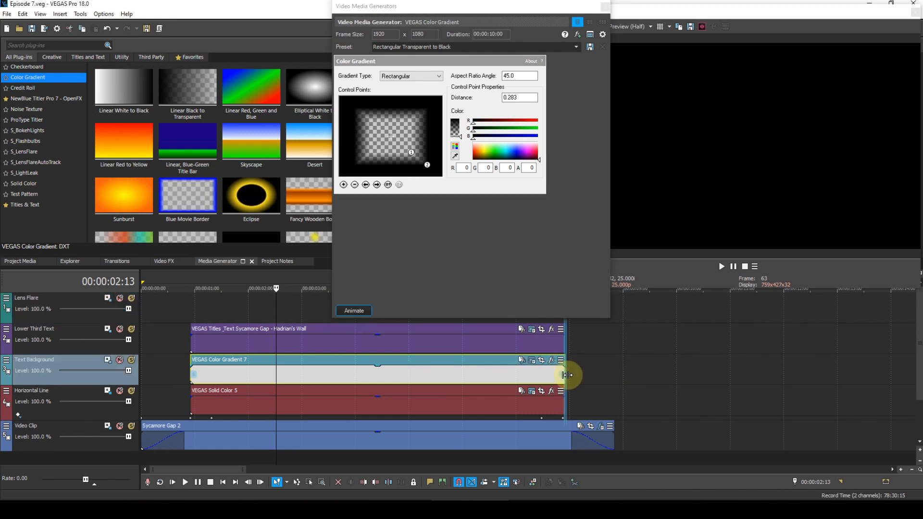
pyautogui.click(591, 35)
pyautogui.click(592, 47)
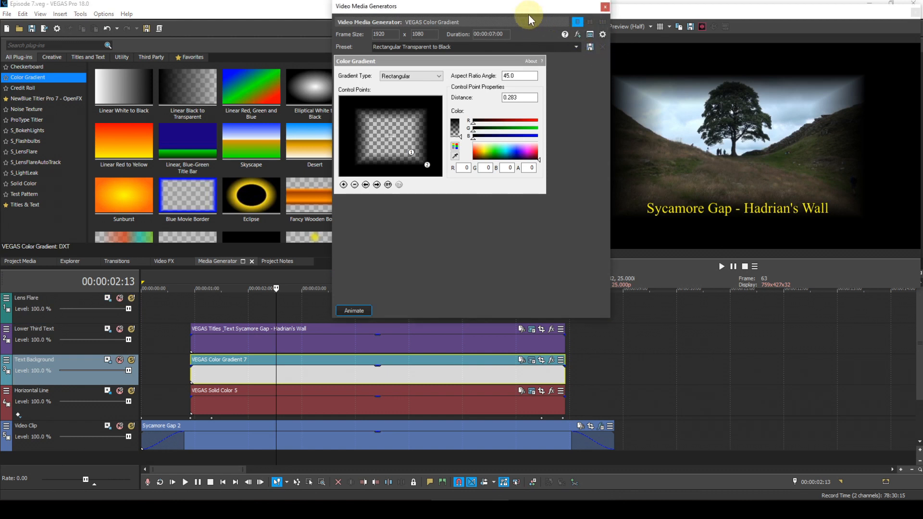
# Flatten the gradient to an aspect ratio angle of about 15.8, outer distance about 0.419, and center it behind the title at about X 0.500, Y 0.801.
pyautogui.moveTo(520, 9); pyautogui.dragTo(349, 1)
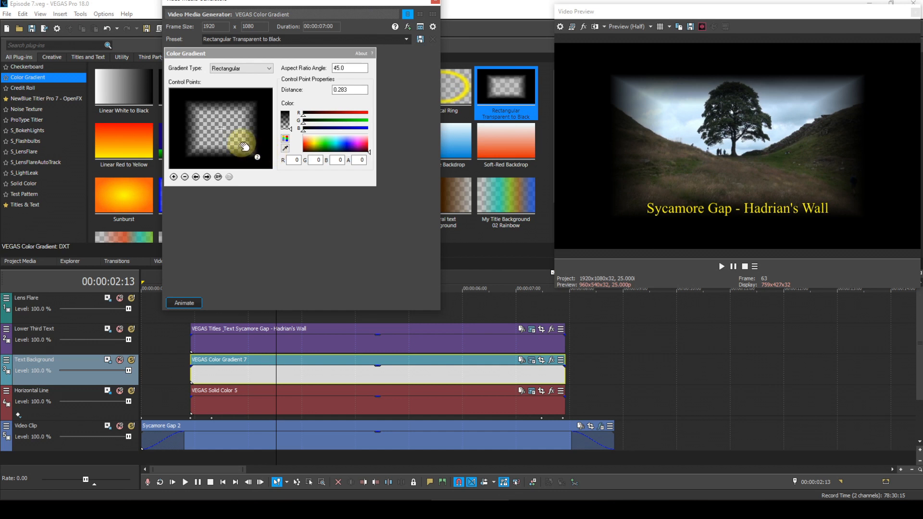
pyautogui.moveTo(244, 146); pyautogui.dragTo(242, 133)
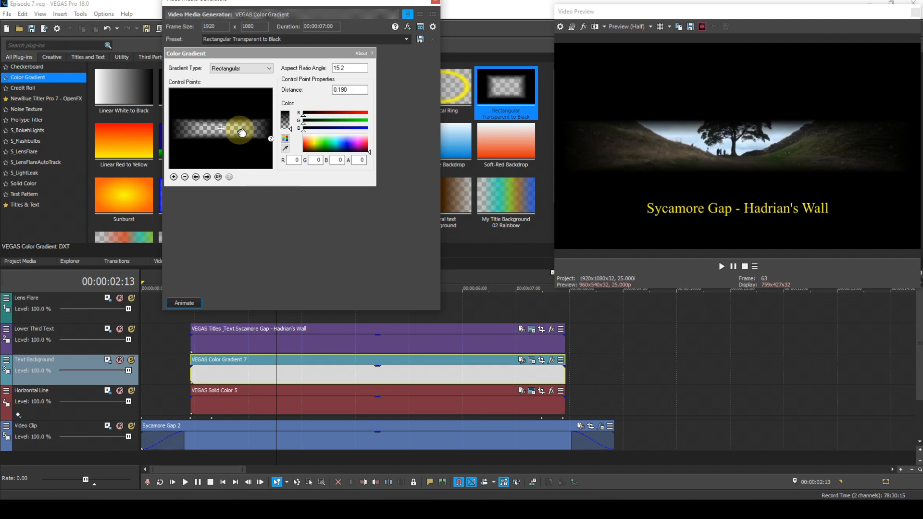
pyautogui.click(272, 140)
pyautogui.moveTo(272, 140); pyautogui.dragTo(264, 139)
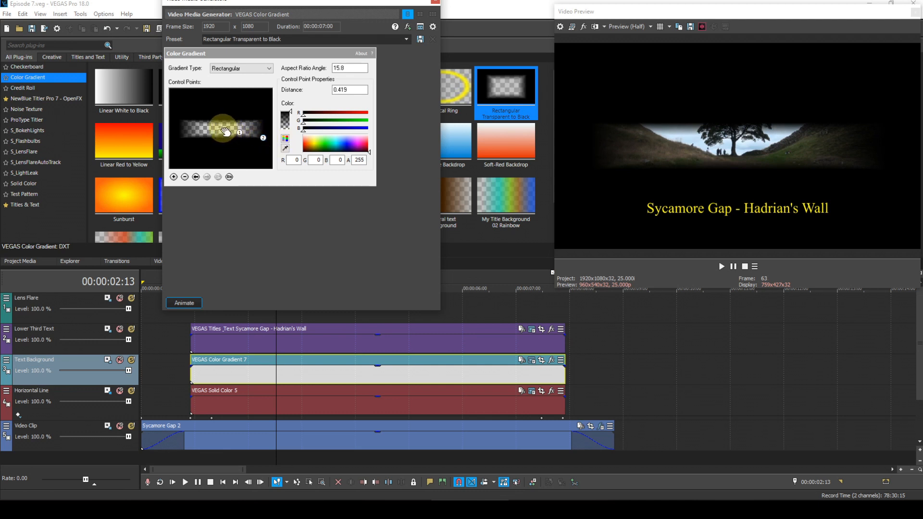
pyautogui.moveTo(223, 130); pyautogui.dragTo(224, 155)
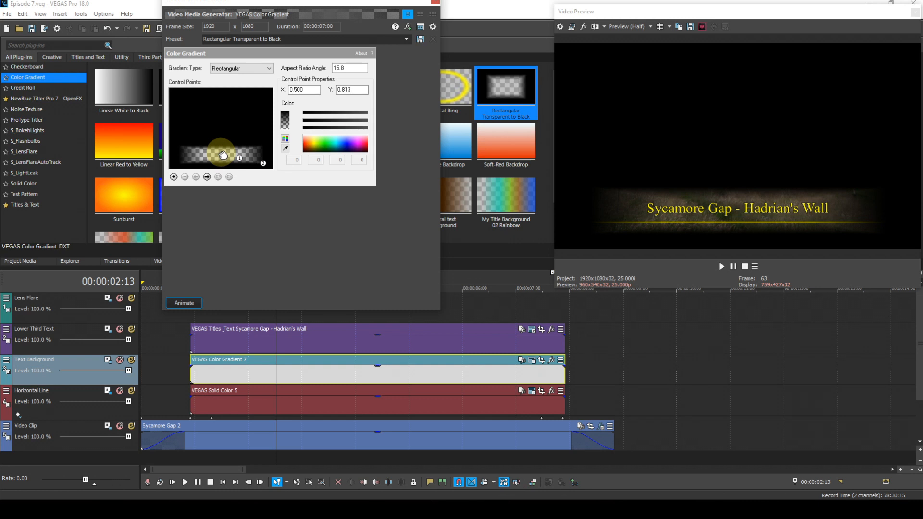
pyautogui.moveTo(223, 155); pyautogui.dragTo(223, 154)
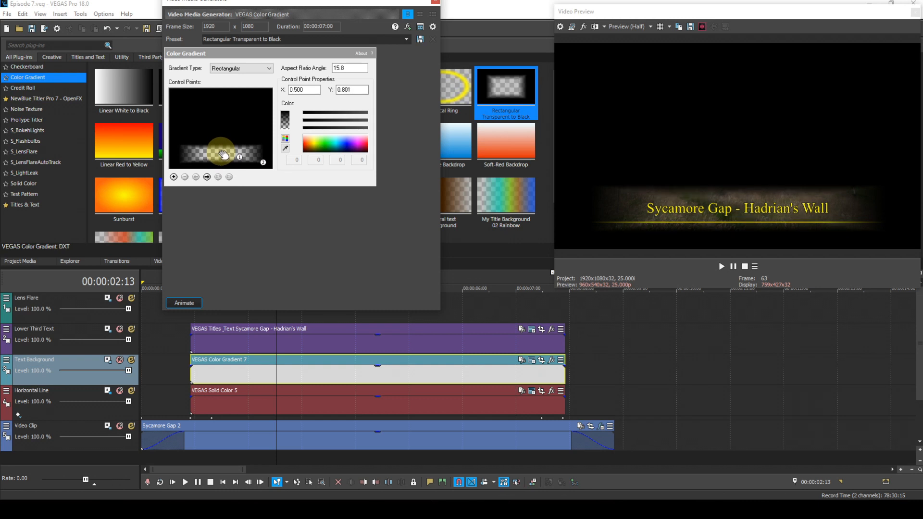
# Make the gradient's outer control point 2 fully transparent (alpha 0) and its inner control point 1 fully opaque (alpha 255).
pyautogui.click(265, 163)
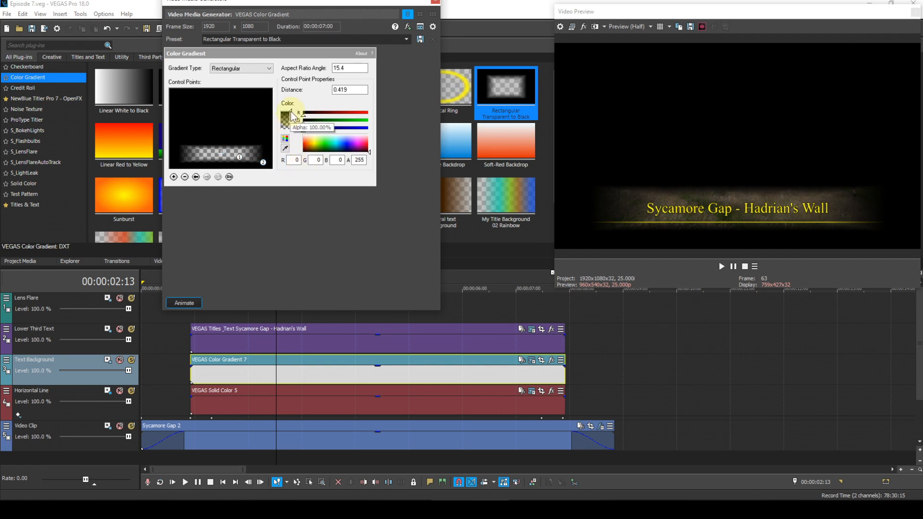
pyautogui.moveTo(291, 116); pyautogui.dragTo(292, 140)
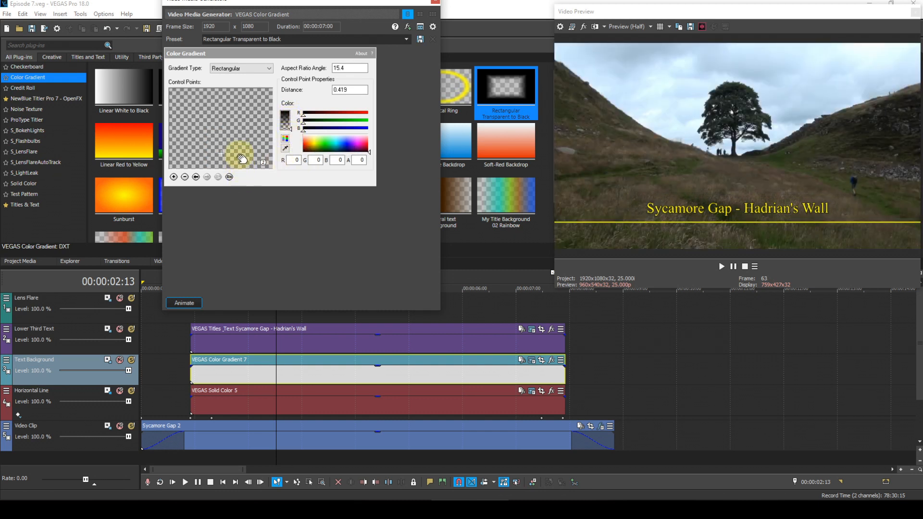
pyautogui.click(240, 156)
pyautogui.moveTo(291, 129); pyautogui.dragTo(293, 108)
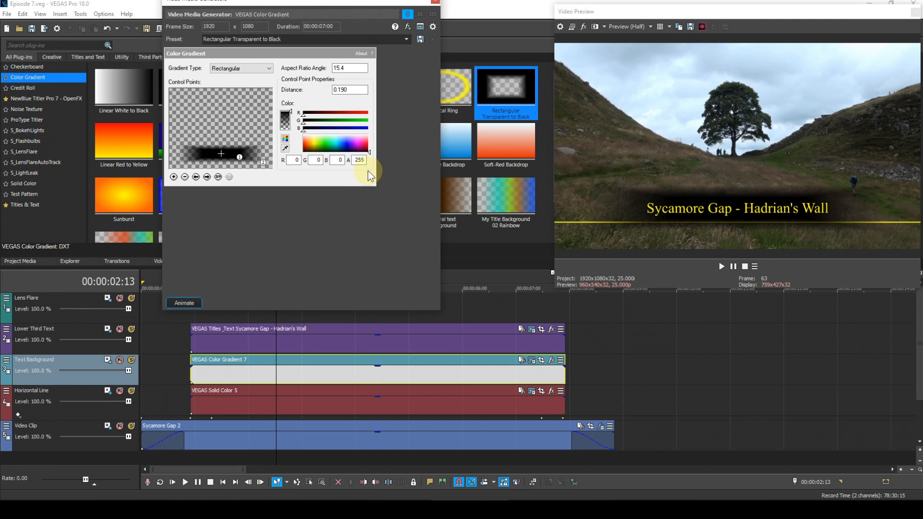
# Set the alpha of the gradient's inner control point 1 to 100.
pyautogui.click(355, 160)
pyautogui.moveTo(356, 160); pyautogui.dragTo(369, 164)
pyautogui.write('100')
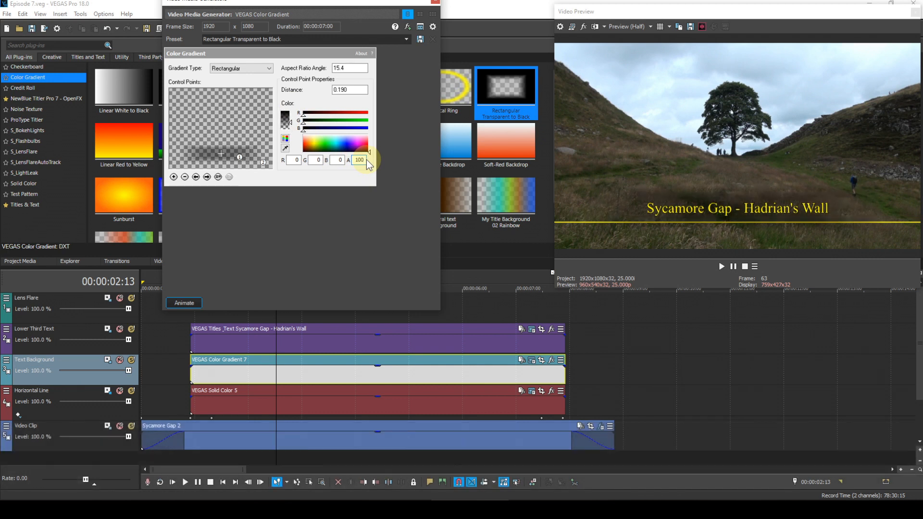
# Mute the Video Clip track and place a white Solid Color event on a new track beneath it.
pyautogui.press('Return')
pyautogui.click(120, 426)
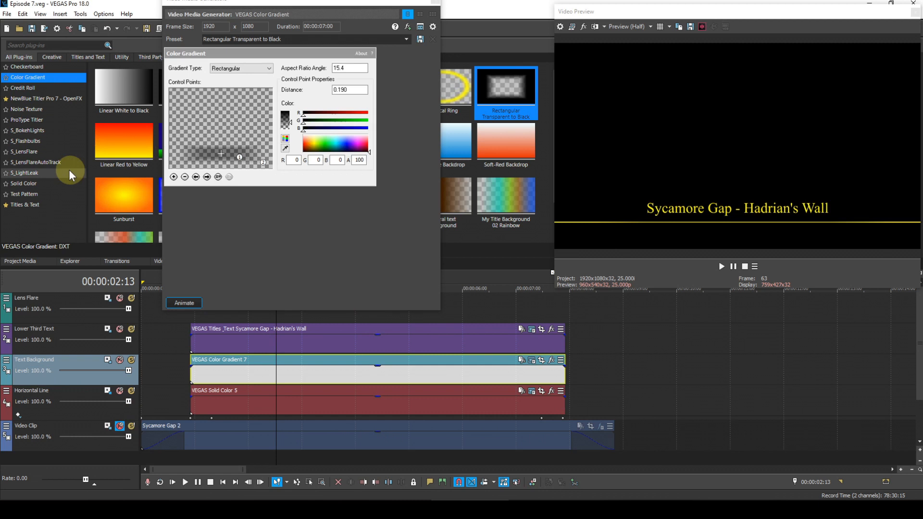
pyautogui.click(36, 183)
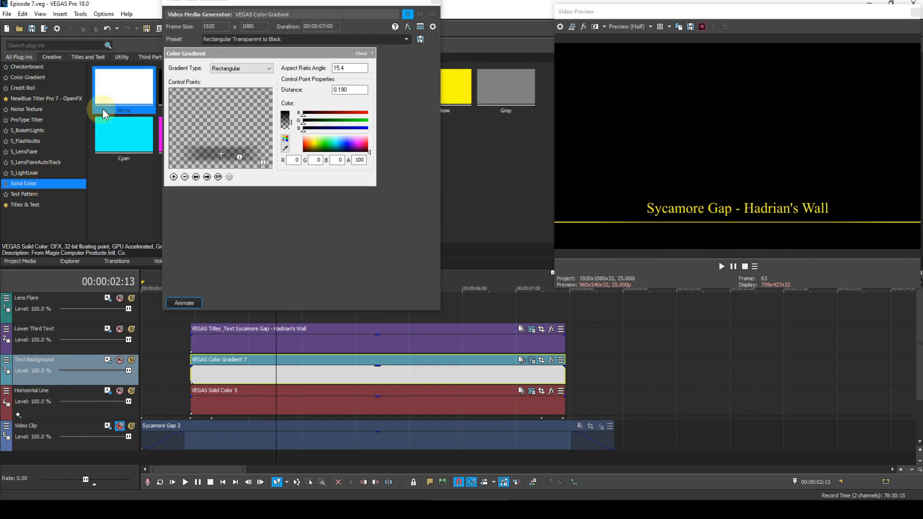
pyautogui.moveTo(124, 90); pyautogui.dragTo(124, 454)
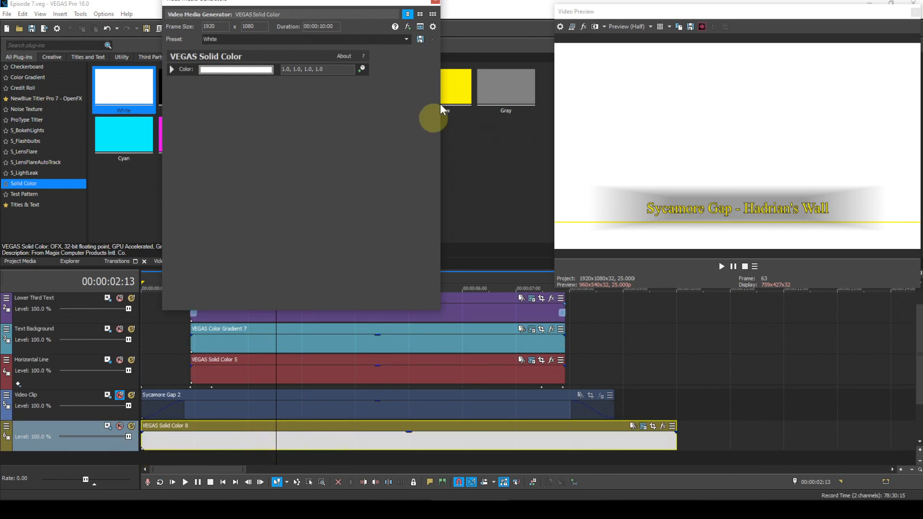
pyautogui.click(436, 2)
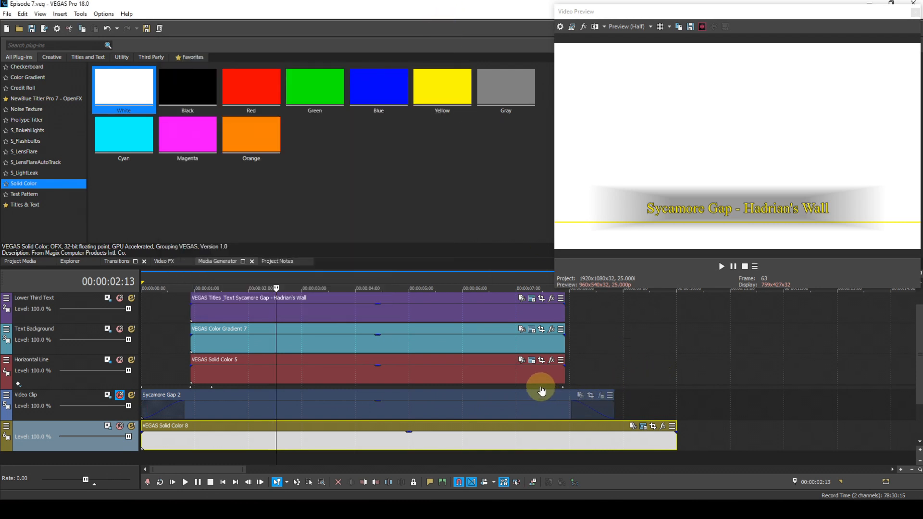
# Reshape the text background gradient: outer control point distance about 0.376, inner control point distance about 0.288, aspect ratio angle about 9.3.
pyautogui.click(534, 332)
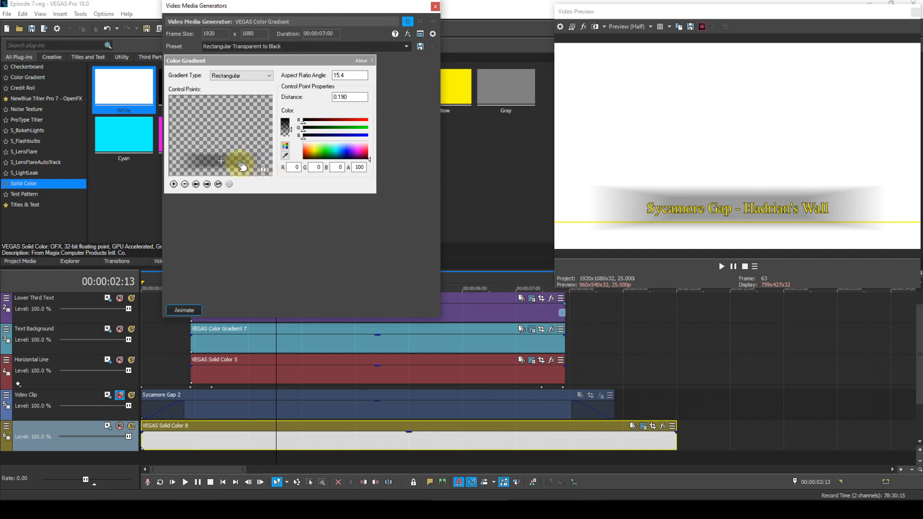
pyautogui.moveTo(239, 164); pyautogui.dragTo(261, 170)
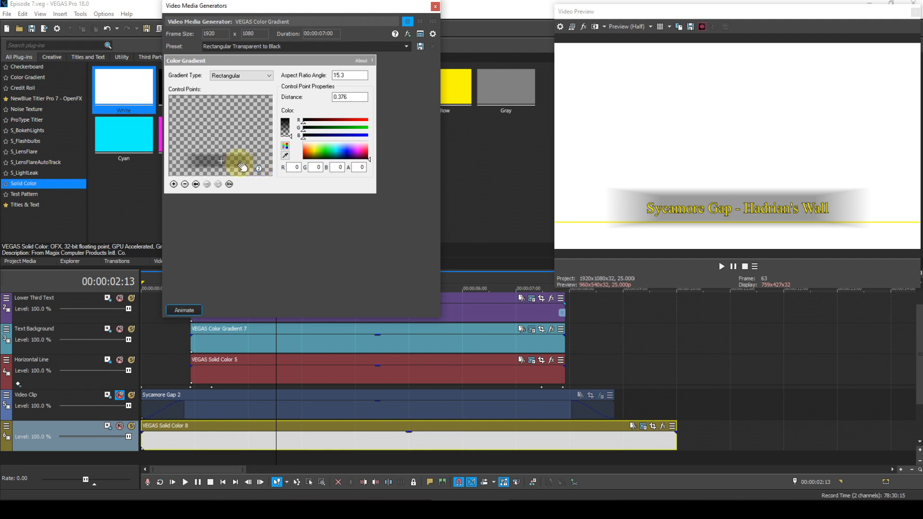
pyautogui.moveTo(241, 166); pyautogui.dragTo(253, 167)
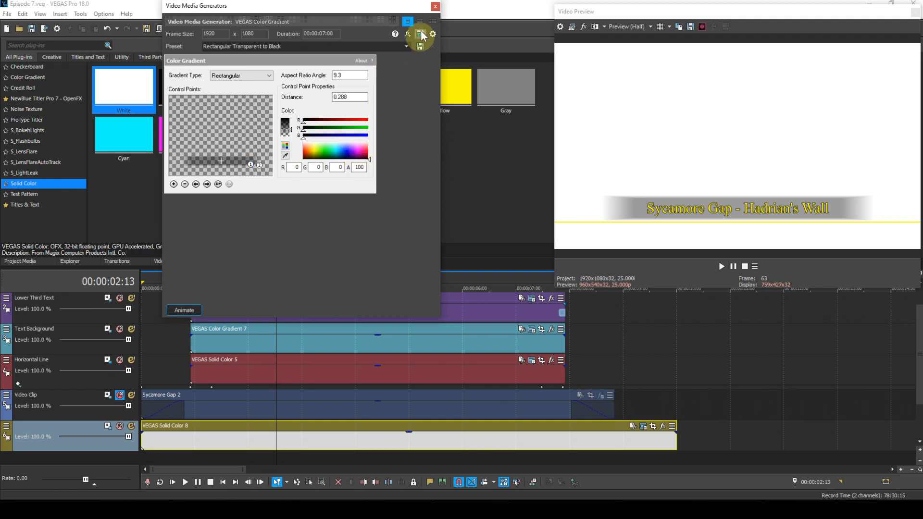
pyautogui.click(435, 7)
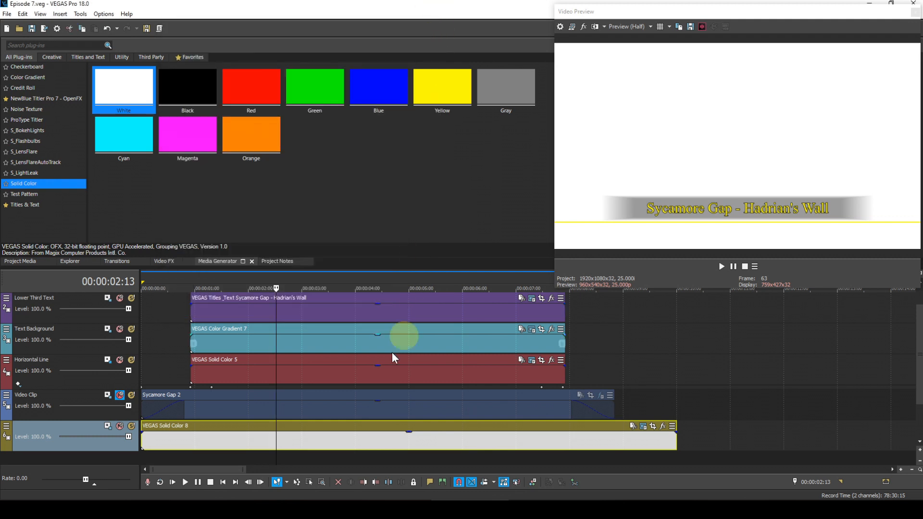
# Delete the white solid color event and its empty track, and unmute the Video Clip track.
pyautogui.click(319, 431)
pyautogui.press('Delete')
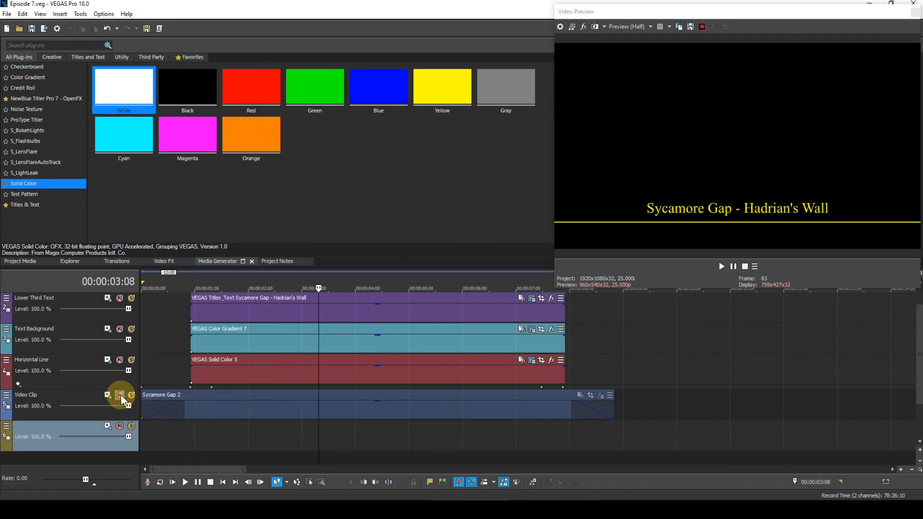
pyautogui.click(120, 394)
pyautogui.click(68, 431)
pyautogui.rightClick(69, 431)
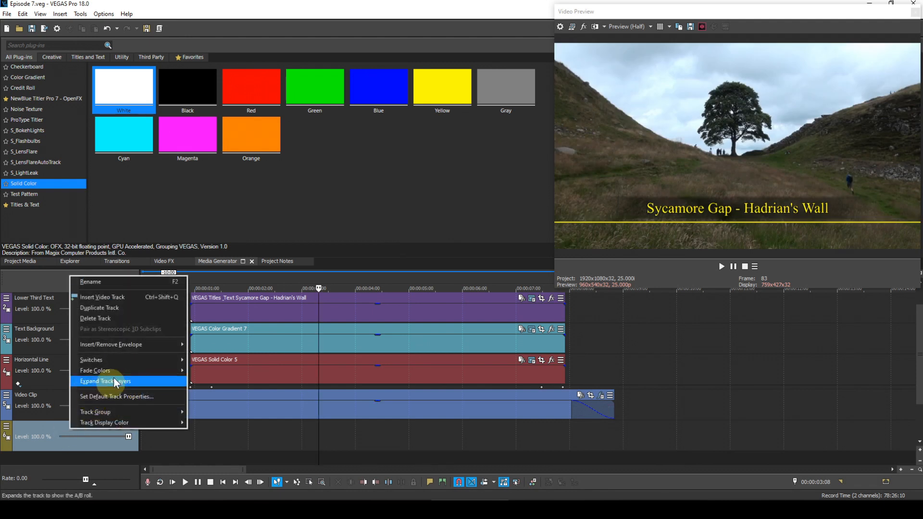
pyautogui.click(115, 318)
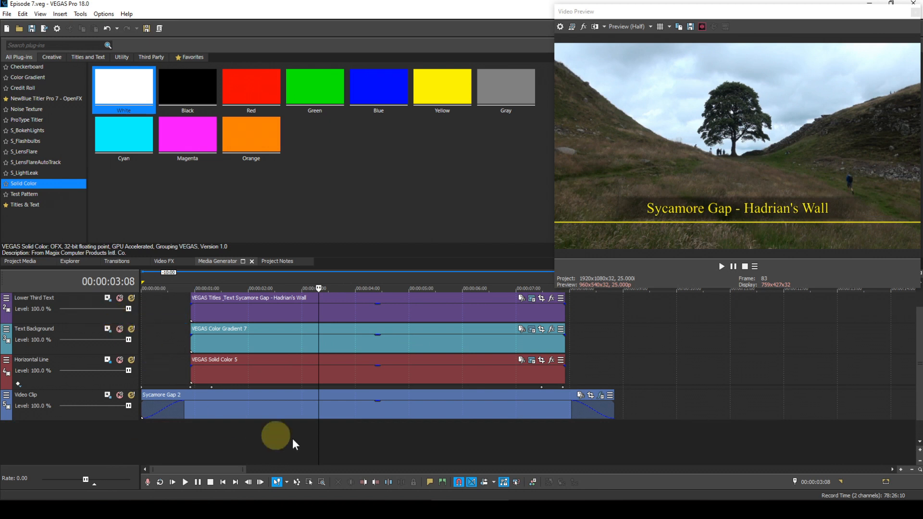
# Check the X and Y position of the text background gradient's center control point.
pyautogui.scroll(1, 919, 361)
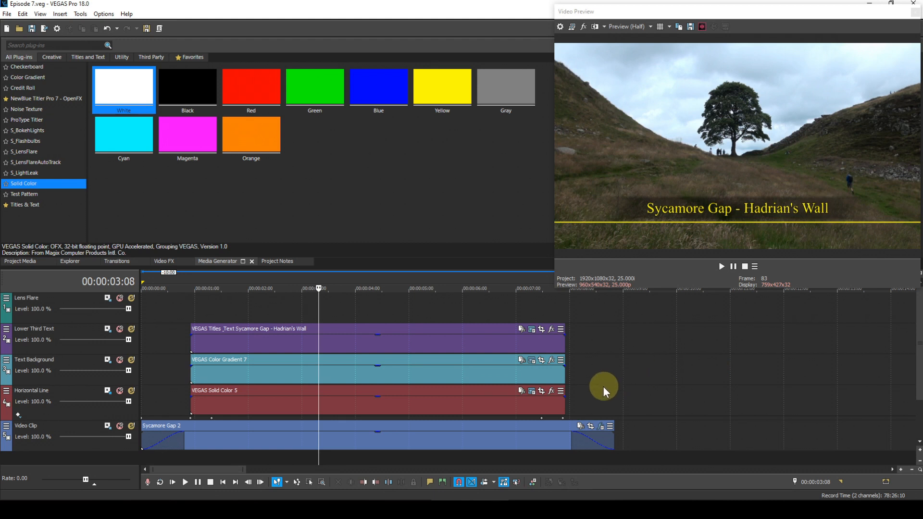
pyautogui.click(532, 364)
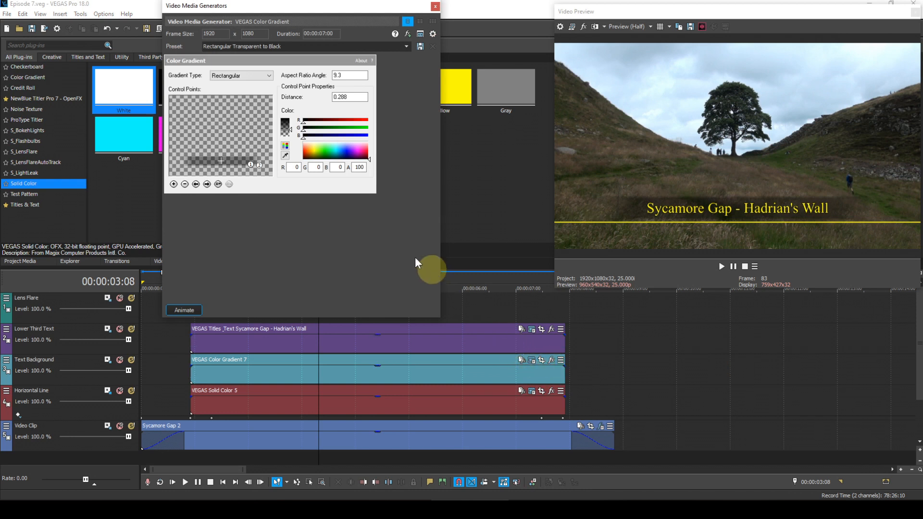
pyautogui.click(223, 162)
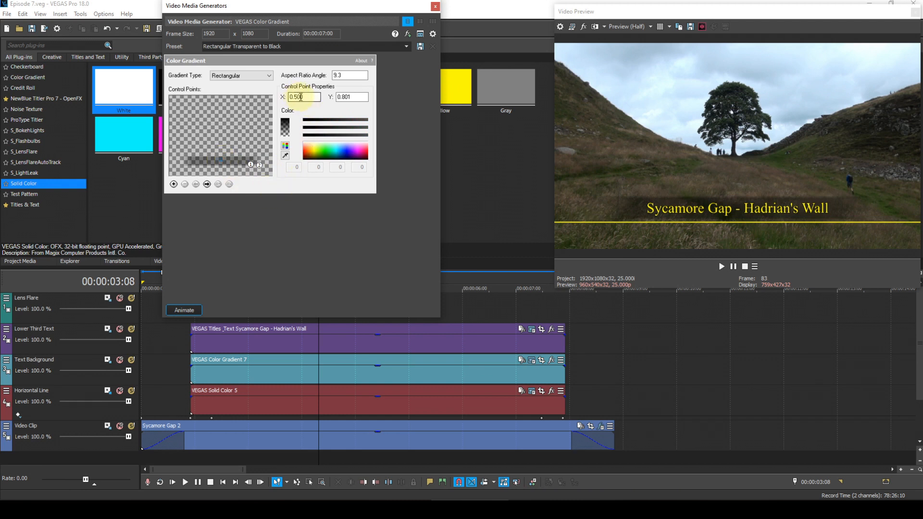
pyautogui.click(435, 7)
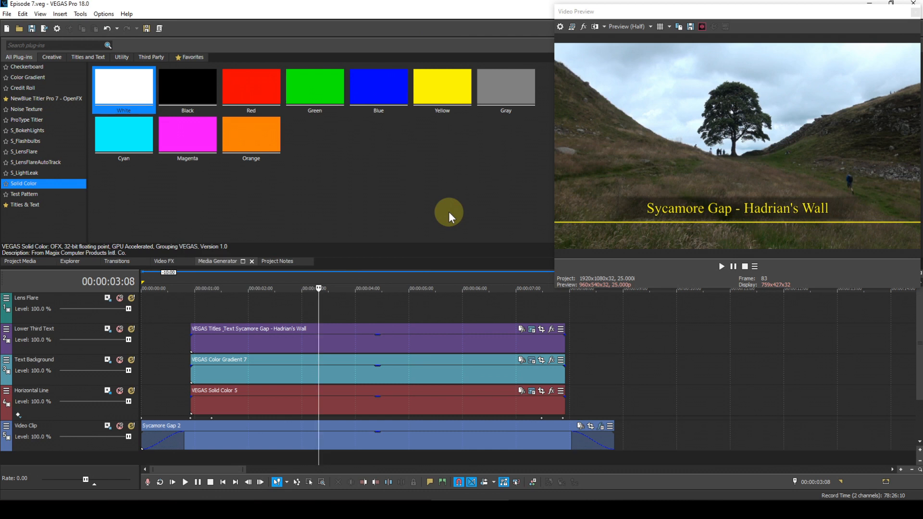
# Place the Lens-Flare PNG image on the Lens Flare track at the title event's start and trim it to the title event's end.
pyautogui.click(27, 259)
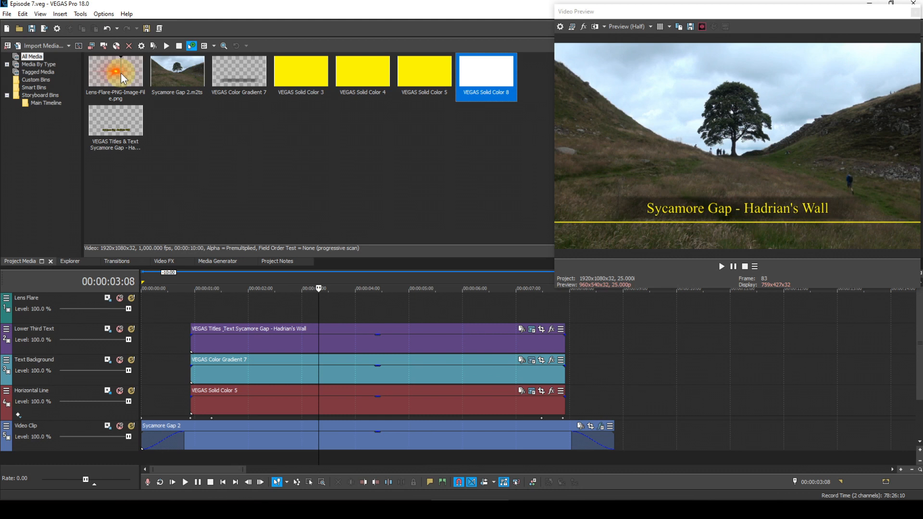
pyautogui.moveTo(121, 73); pyautogui.dragTo(197, 304)
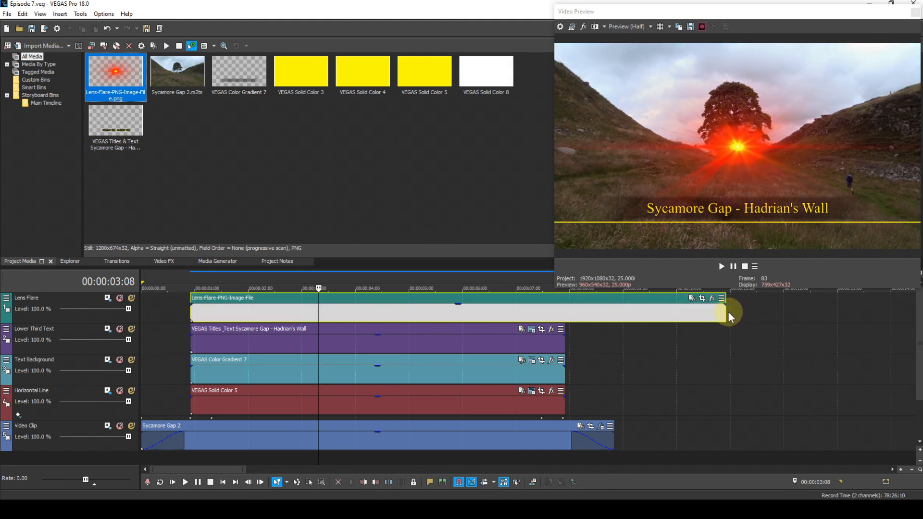
pyautogui.moveTo(727, 312); pyautogui.dragTo(566, 310)
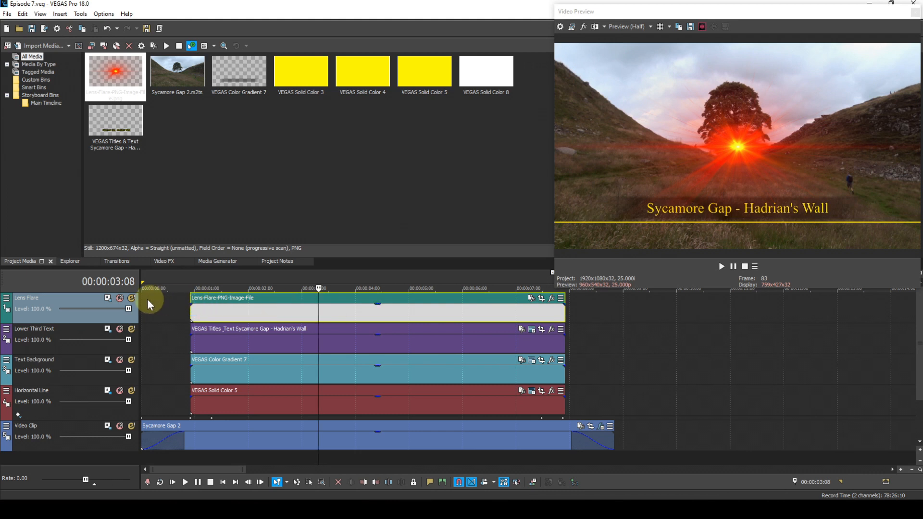
# In the Lens Flare track's motion settings, set a keyframe at 00:00:00:23 with position X -1400 and Y -326.
pyautogui.click(107, 298)
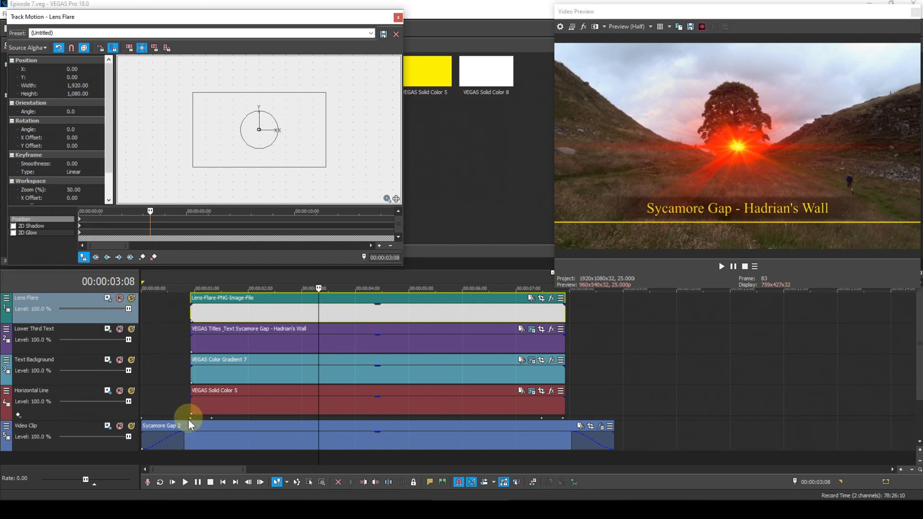
pyautogui.click(192, 459)
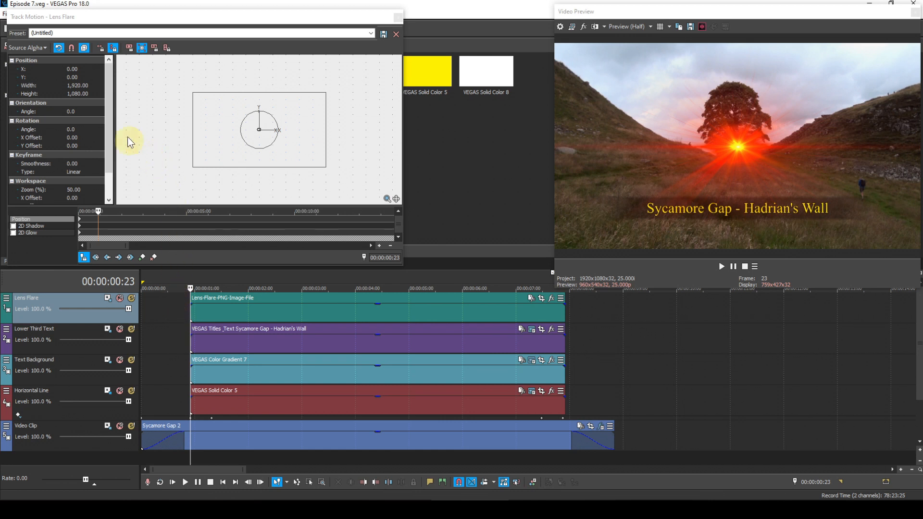
pyautogui.doubleClick(79, 68)
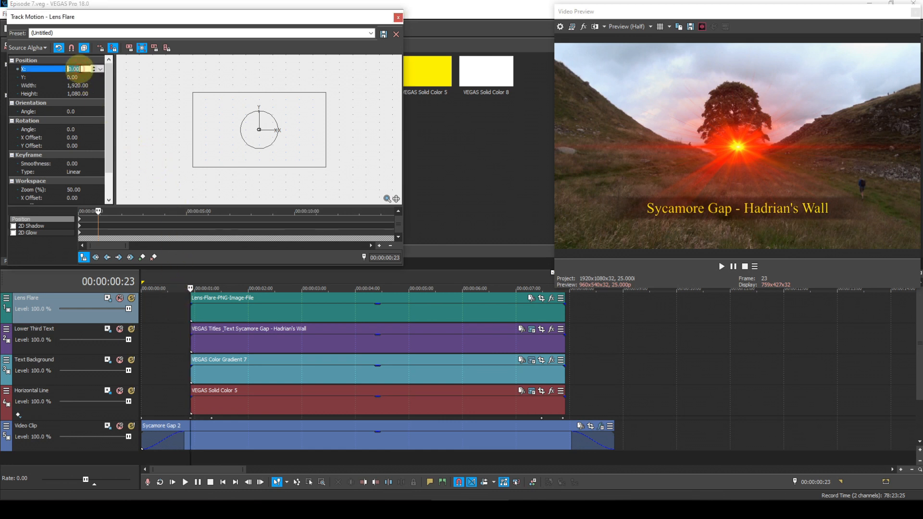
pyautogui.write('-1400')
pyautogui.press('Return')
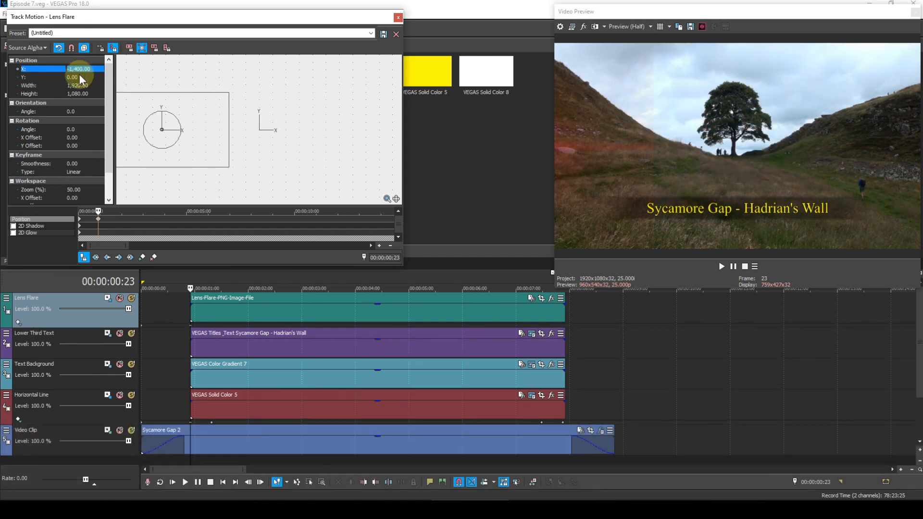
pyautogui.click(80, 77)
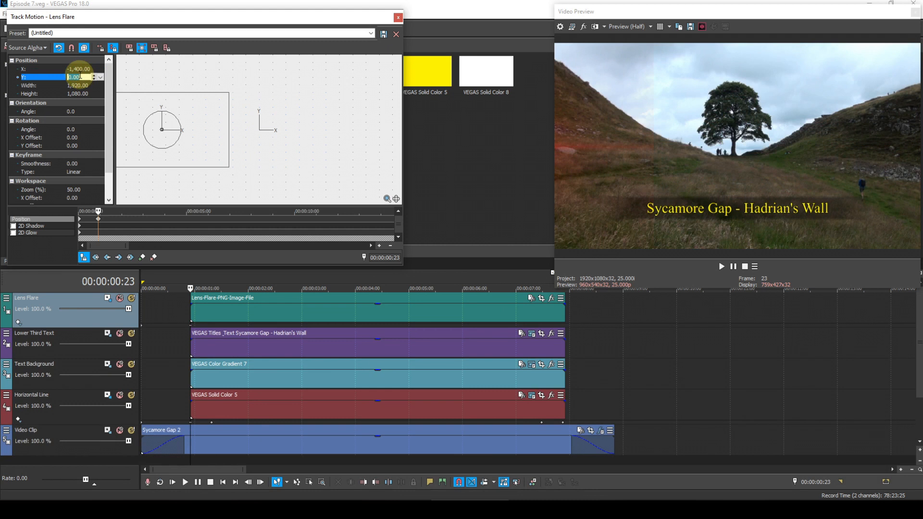
pyautogui.write('-326')
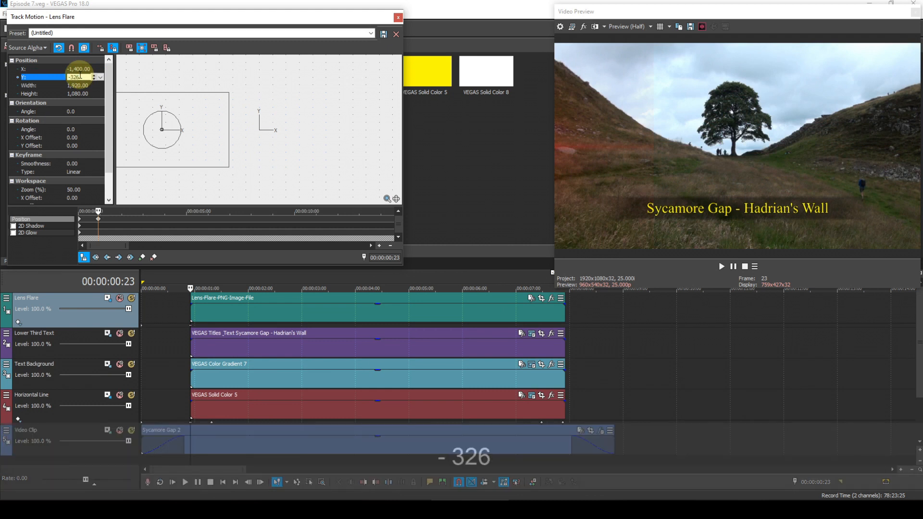
pyautogui.press('Return')
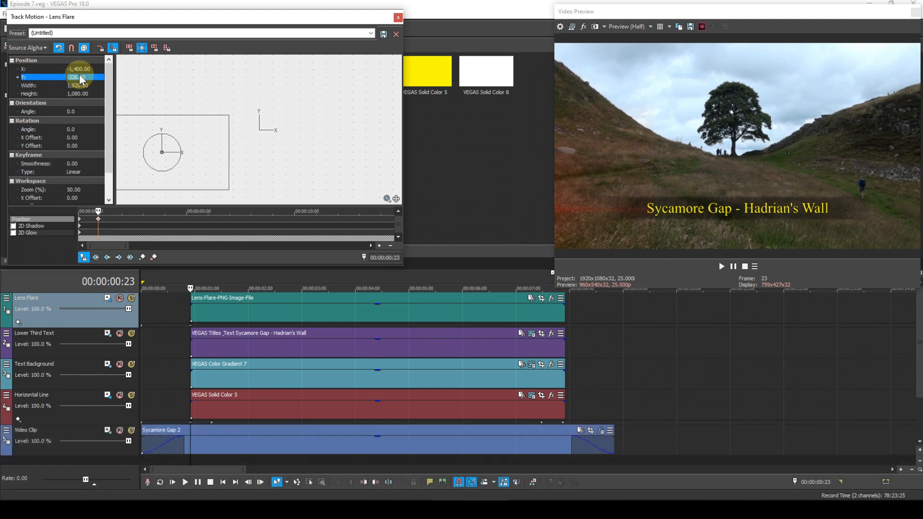
# Set the lens flare's track motion width to 821.84 and height to 545.63 at the 00:00:00:23 keyframe.
pyautogui.click(81, 85)
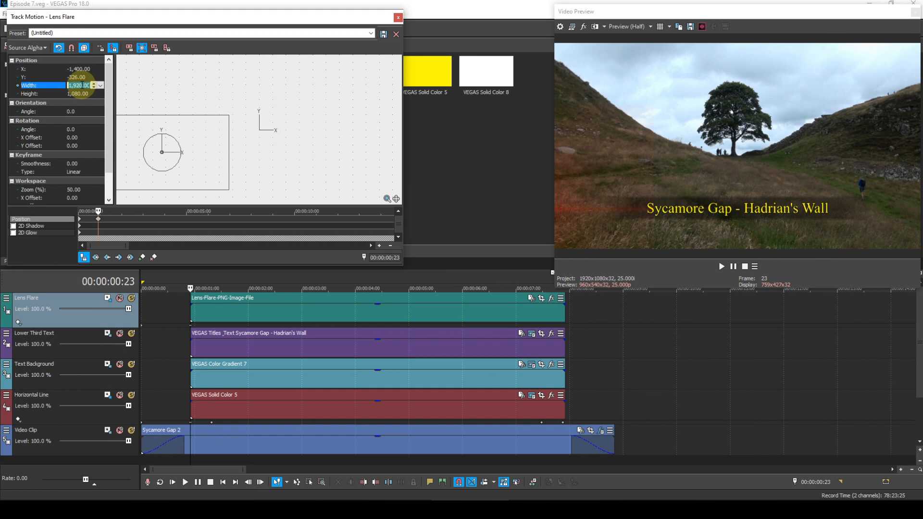
pyautogui.write('821.84')
pyautogui.press('Return')
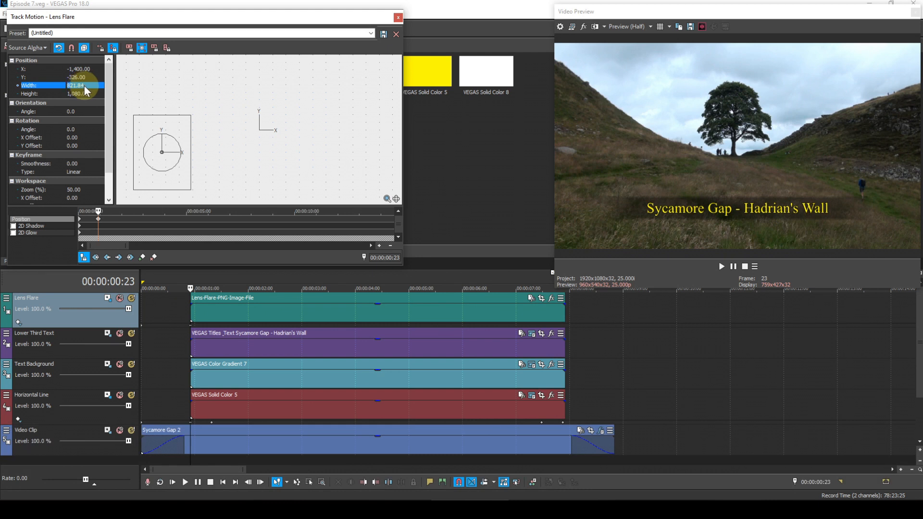
pyautogui.click(77, 94)
pyautogui.click(77, 94)
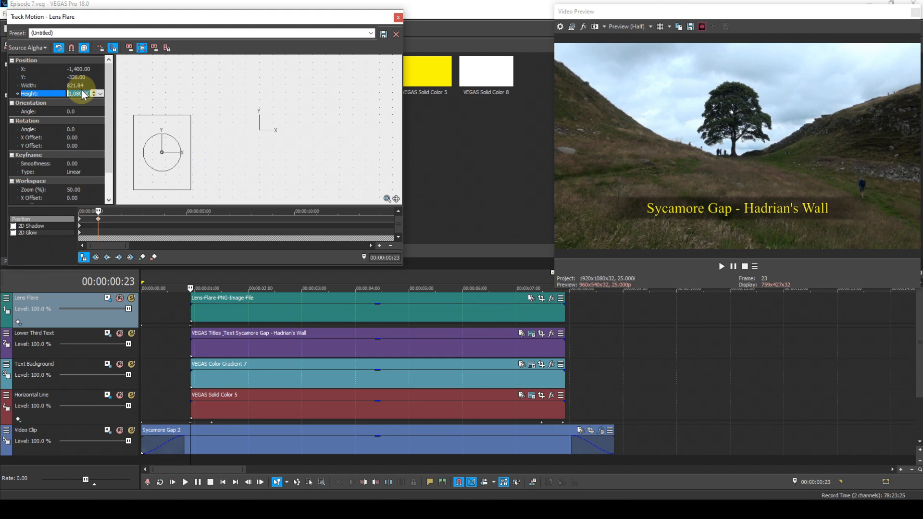
pyautogui.write('545')
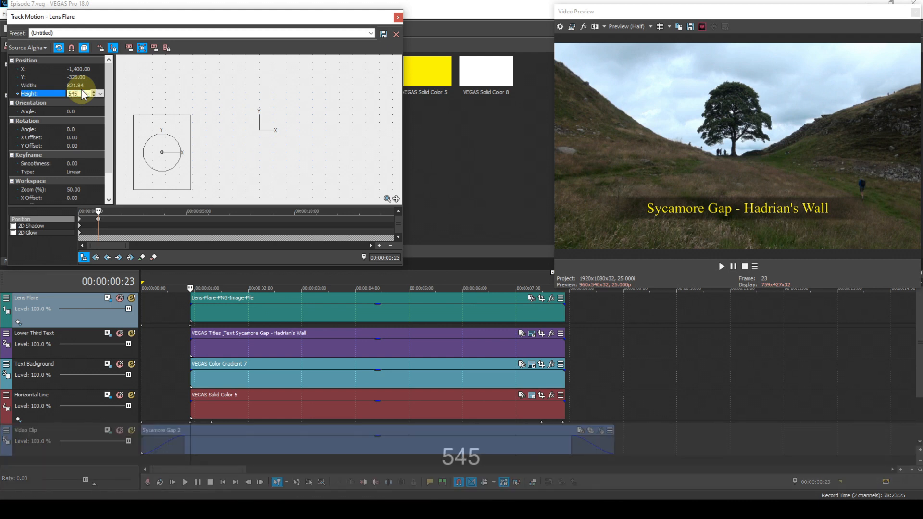
pyautogui.write('.63')
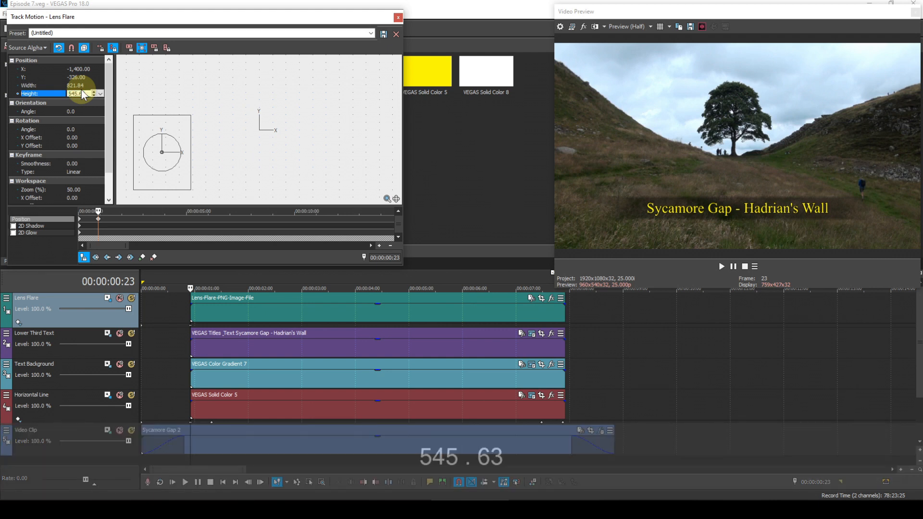
pyautogui.press('Return')
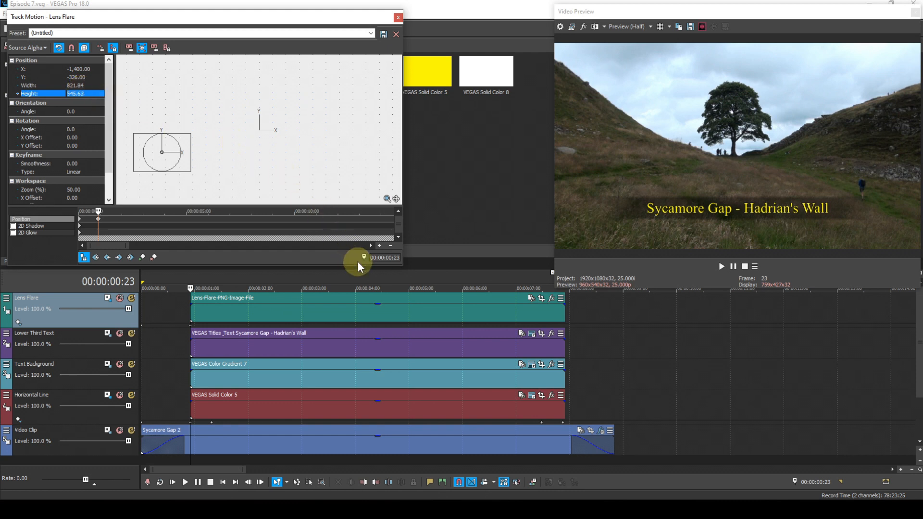
# Add a matching Lens Flare track motion position keyframe at 00:00:01:23.
pyautogui.doubleClick(384, 256)
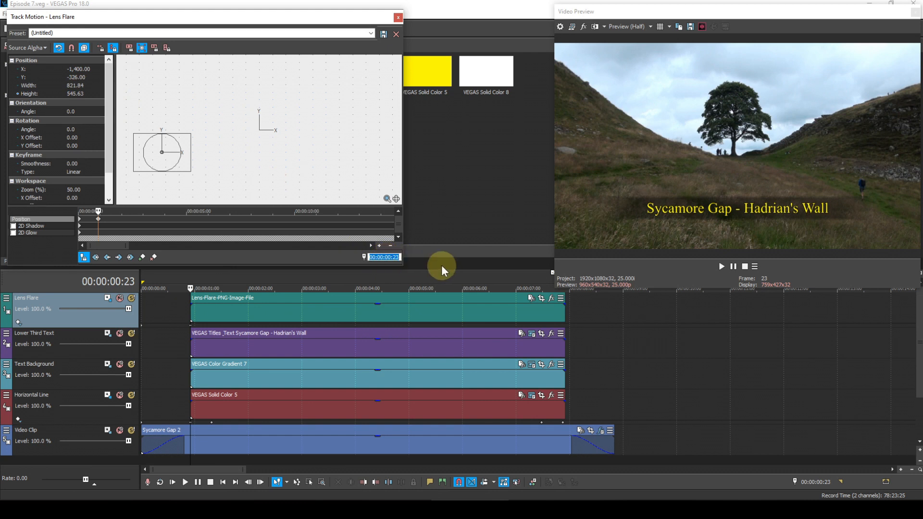
pyautogui.write('0123')
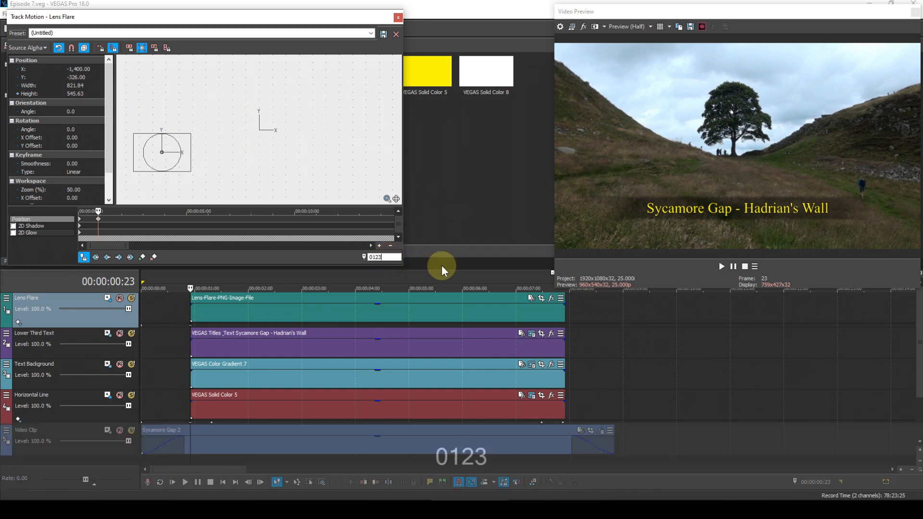
pyautogui.press('Return')
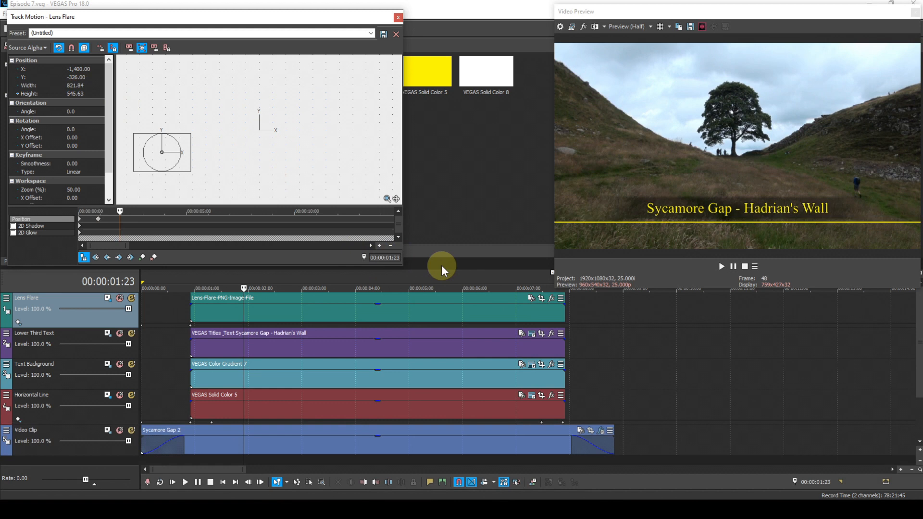
pyautogui.click(142, 257)
# Add a Lens Flare track motion keyframe at 00:00:02:23 with position X 1400.
pyautogui.write('0223')
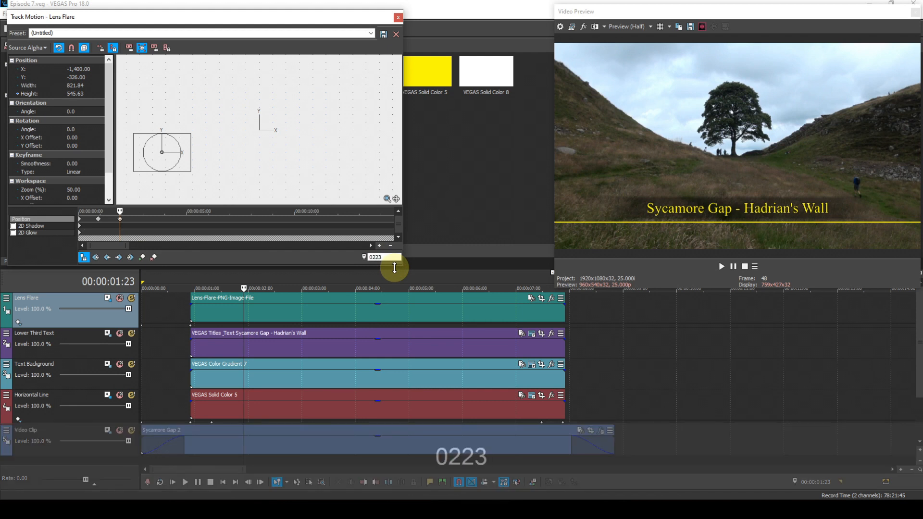
pyautogui.press('Return')
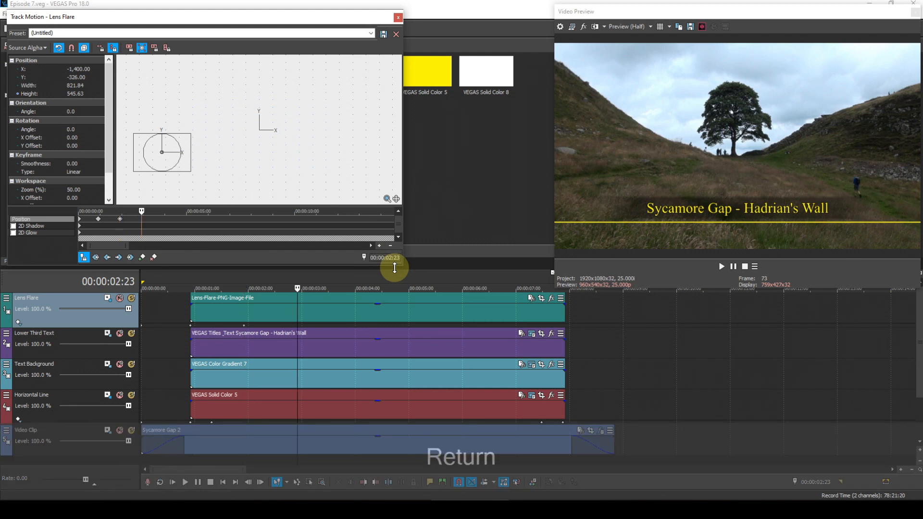
pyautogui.click(141, 258)
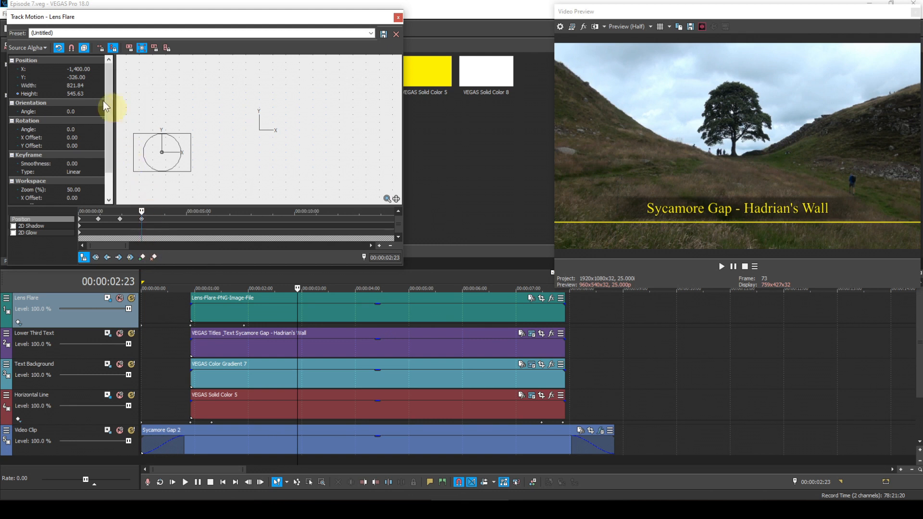
pyautogui.click(88, 69)
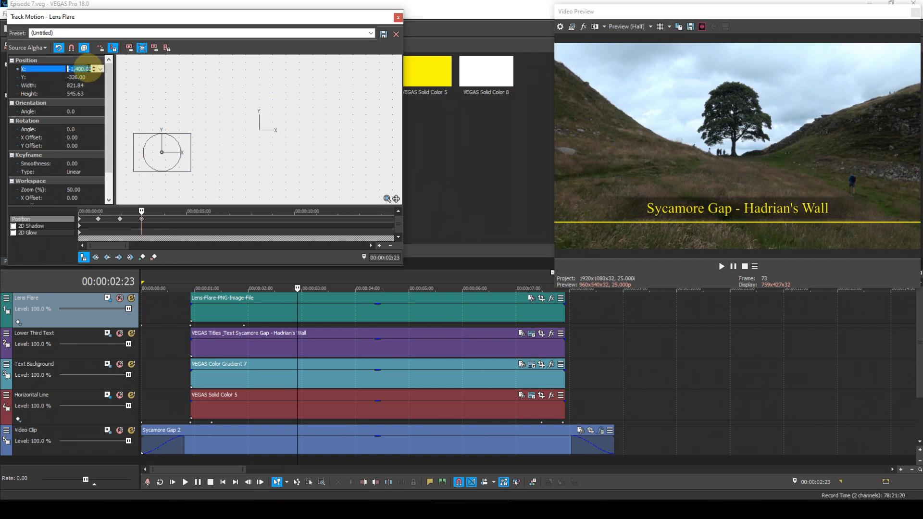
pyautogui.write('1400')
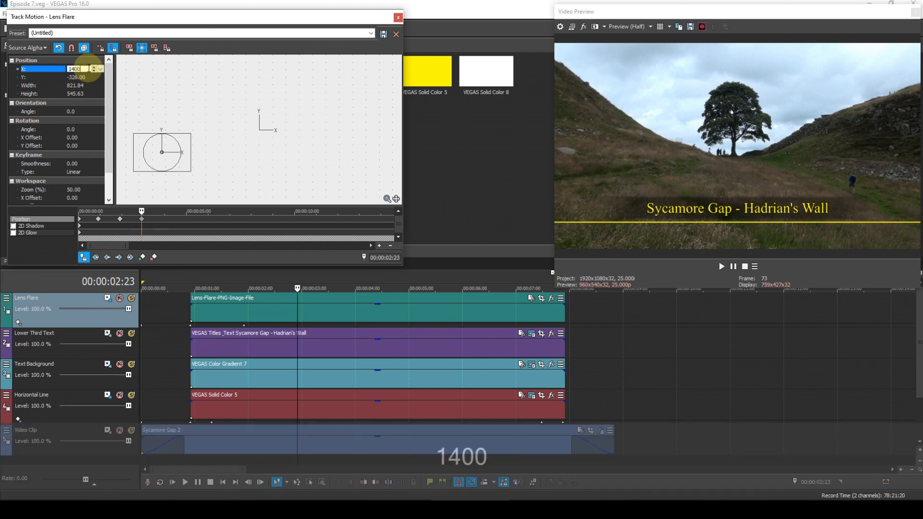
pyautogui.press('Return')
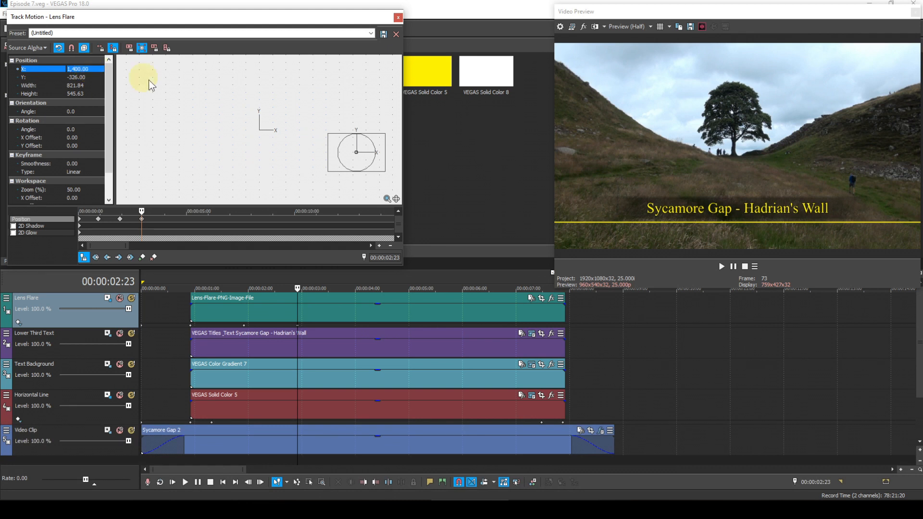
# Add a Lens Flare track motion position keyframe on the lens flare event's last frame, 00:00:07:22.
pyautogui.click(566, 460)
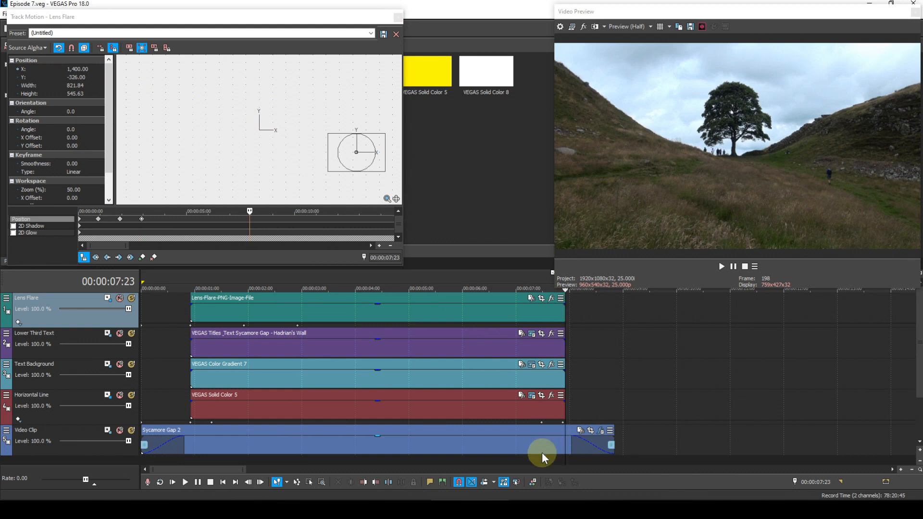
pyautogui.press('Left')
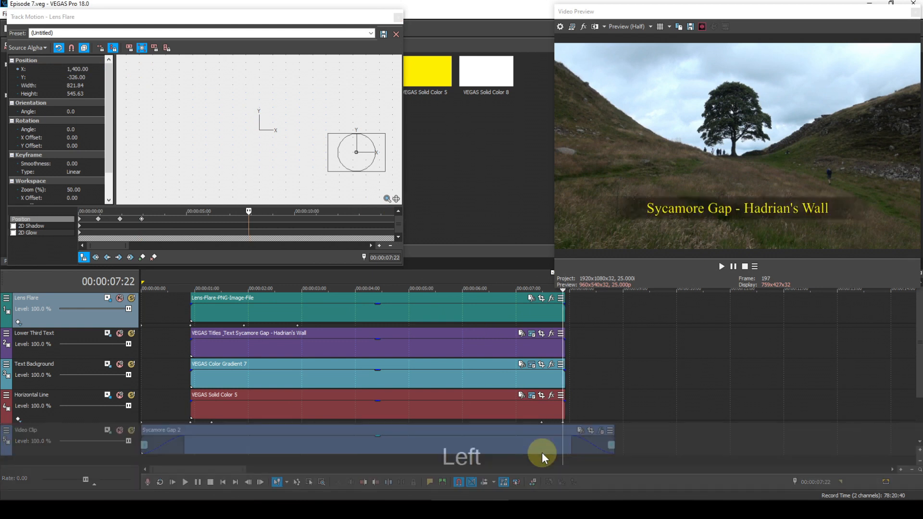
pyautogui.click(541, 452)
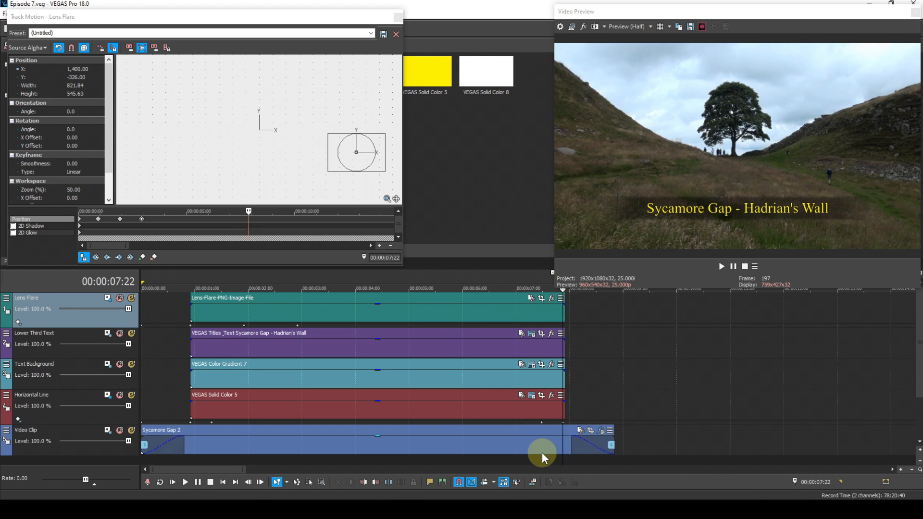
pyautogui.click(142, 257)
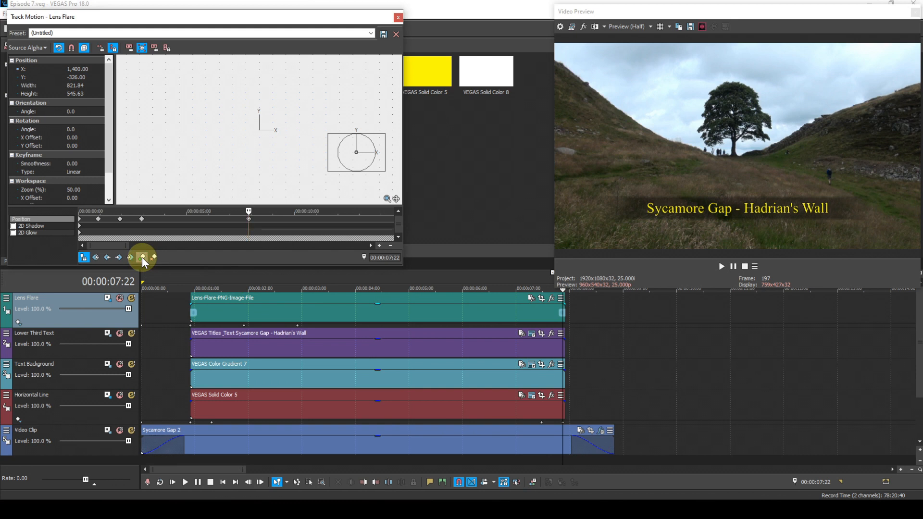
# Copy the Lens Flare position keyframe at 00:00:00:23 and paste it onto the one at 00:00:07:22.
pyautogui.click(106, 257)
pyautogui.click(106, 257)
pyautogui.click(106, 258)
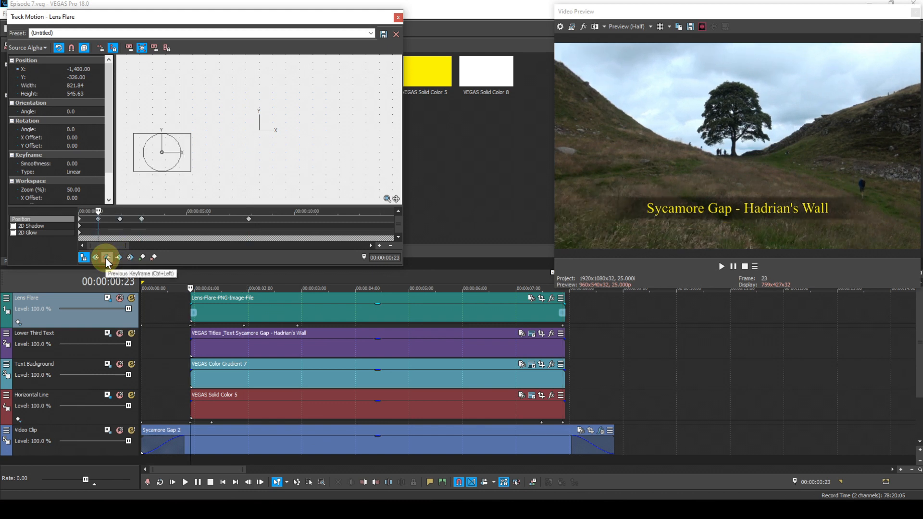
pyautogui.rightClick(97, 220)
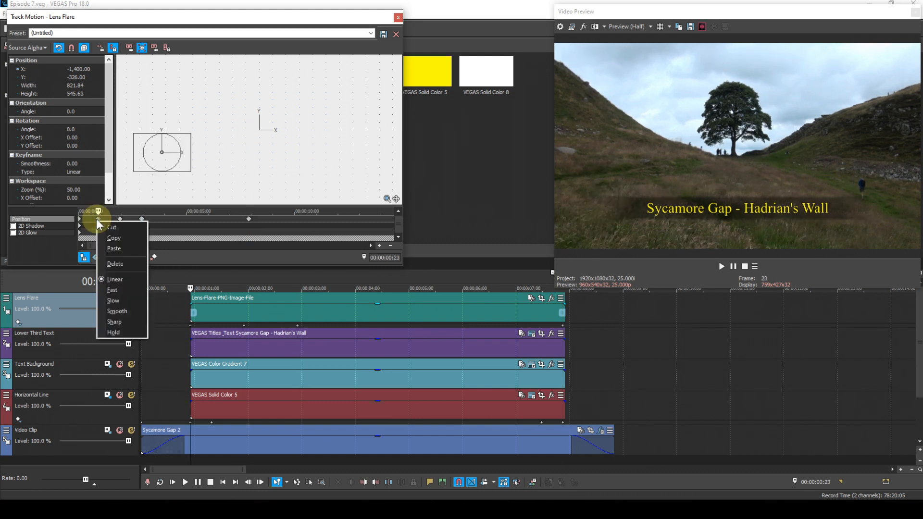
pyautogui.click(109, 239)
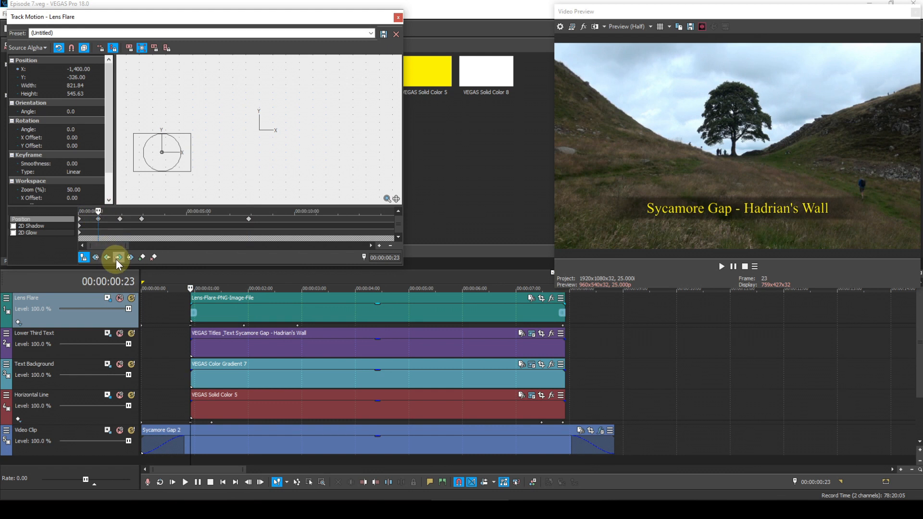
pyautogui.click(117, 258)
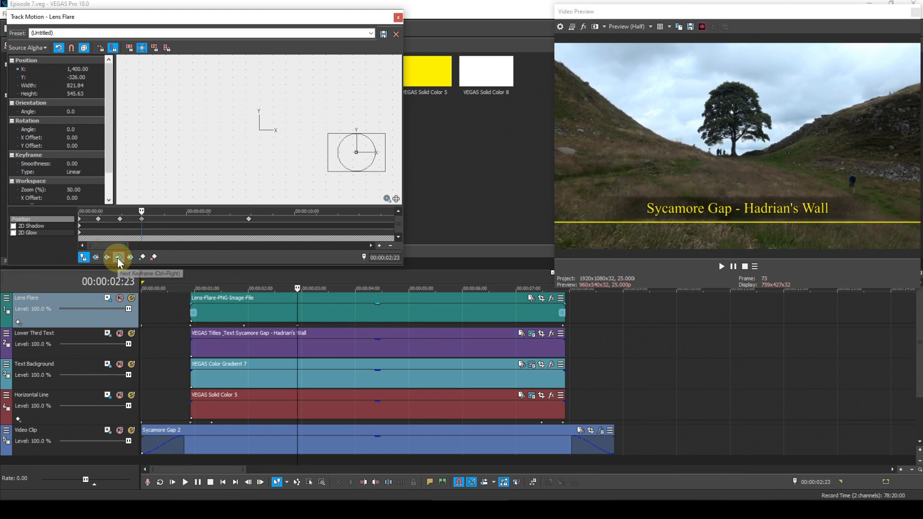
pyautogui.click(117, 257)
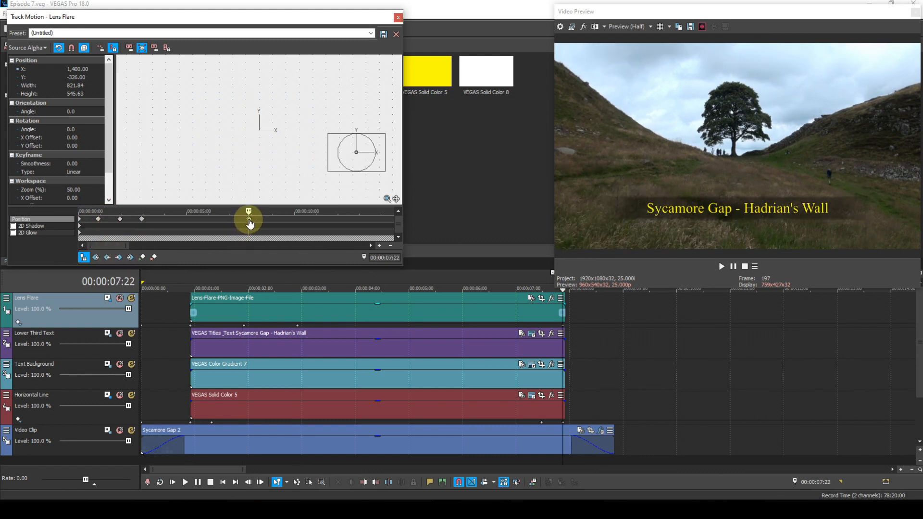
pyautogui.rightClick(249, 221)
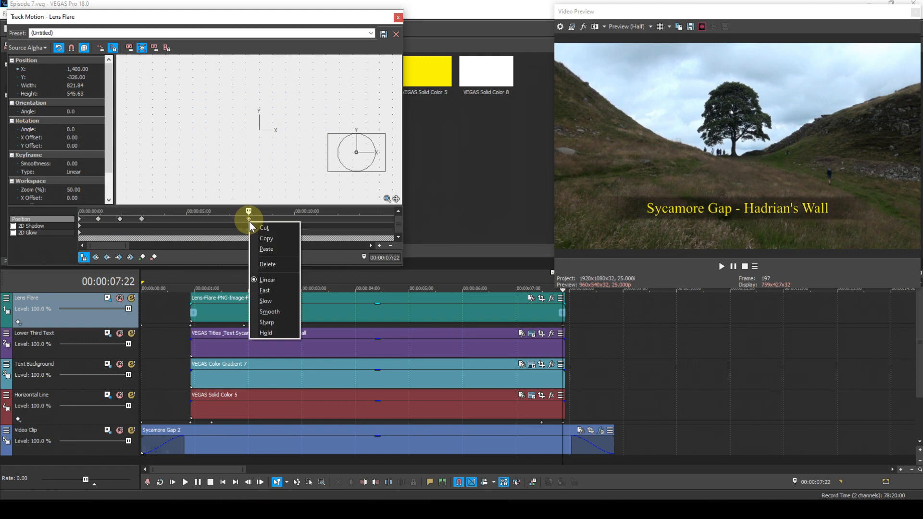
pyautogui.click(261, 247)
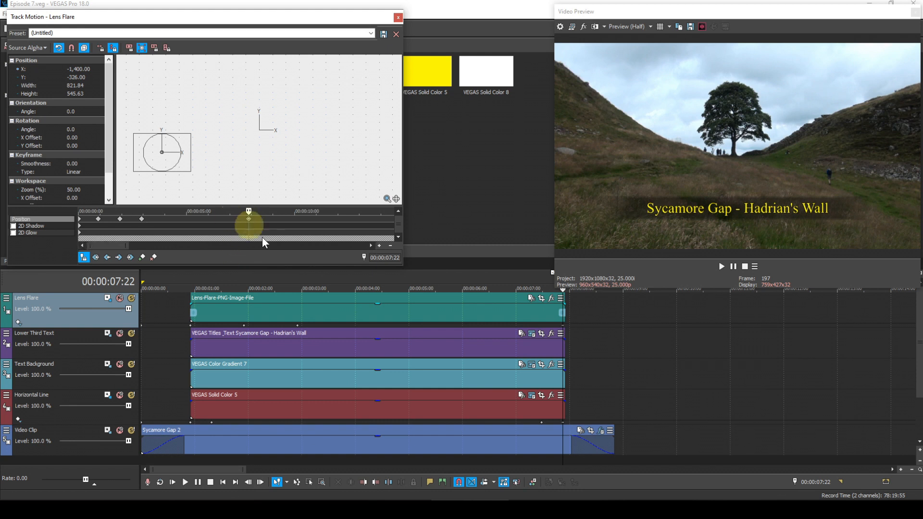
# Add a Lens Flare track motion position keyframe at 00:00:06:22.
pyautogui.click(390, 257)
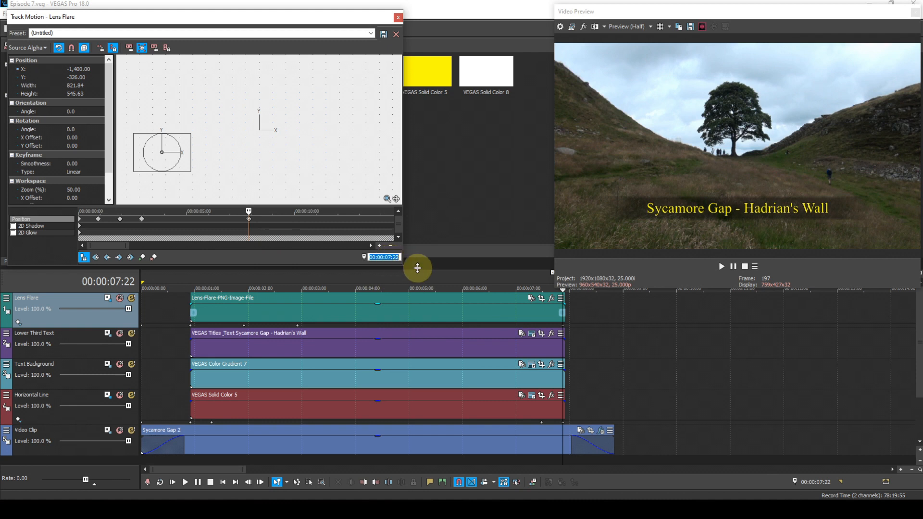
pyautogui.write('0622')
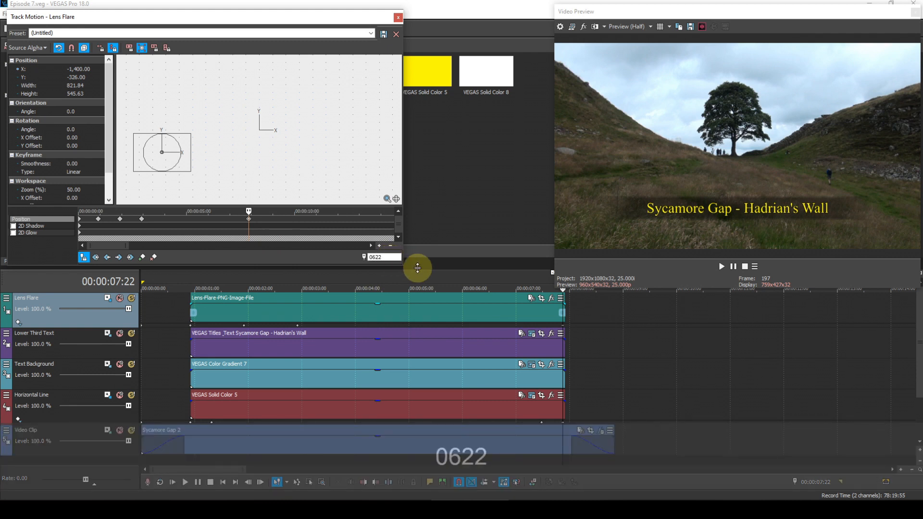
pyautogui.press('Return')
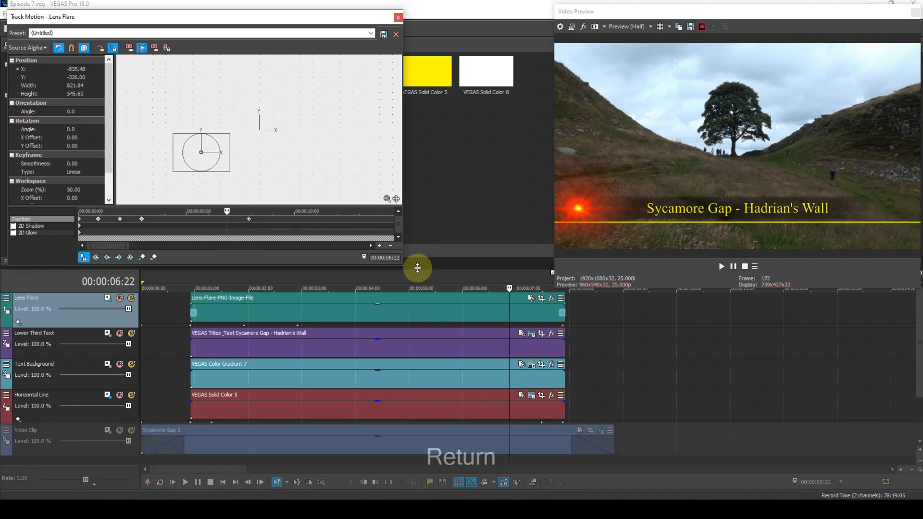
pyautogui.click(142, 259)
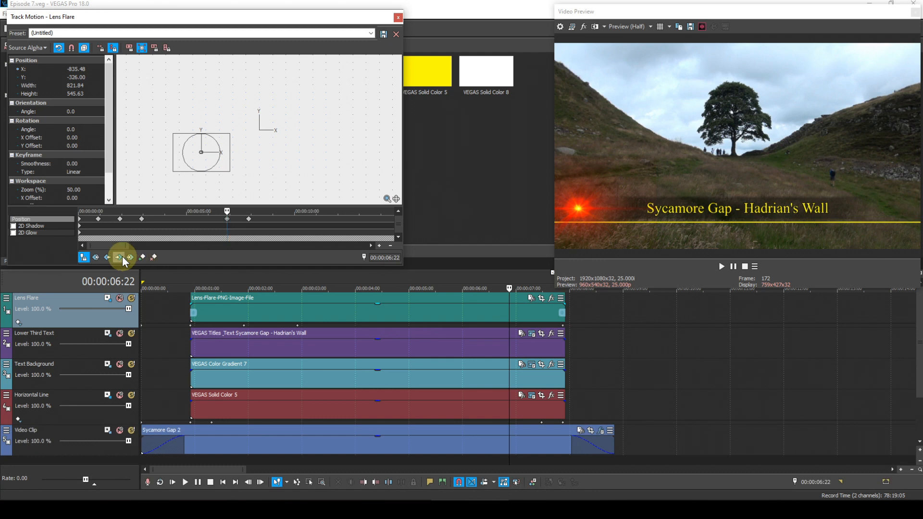
# Copy the Lens Flare position keyframe at 00:00:07:22 and paste it onto the one at 00:00:06:22.
pyautogui.click(122, 256)
pyautogui.click(251, 225)
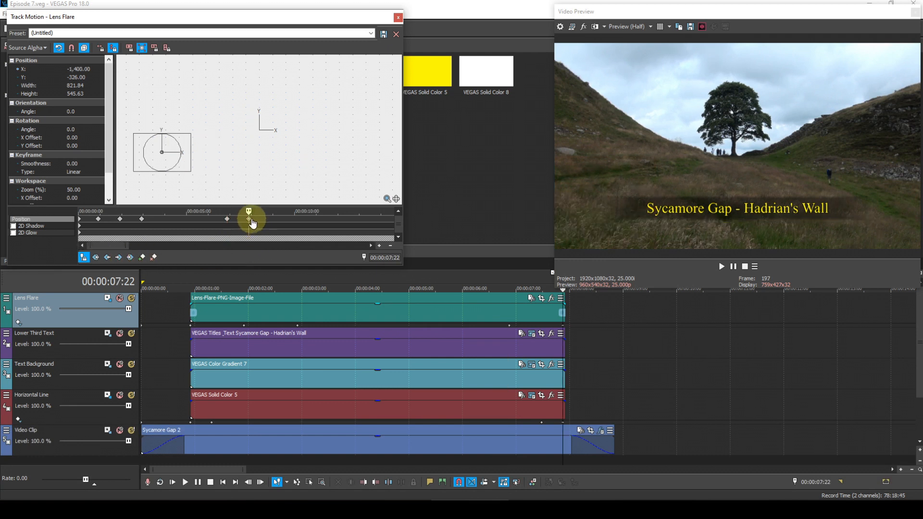
pyautogui.rightClick(250, 218)
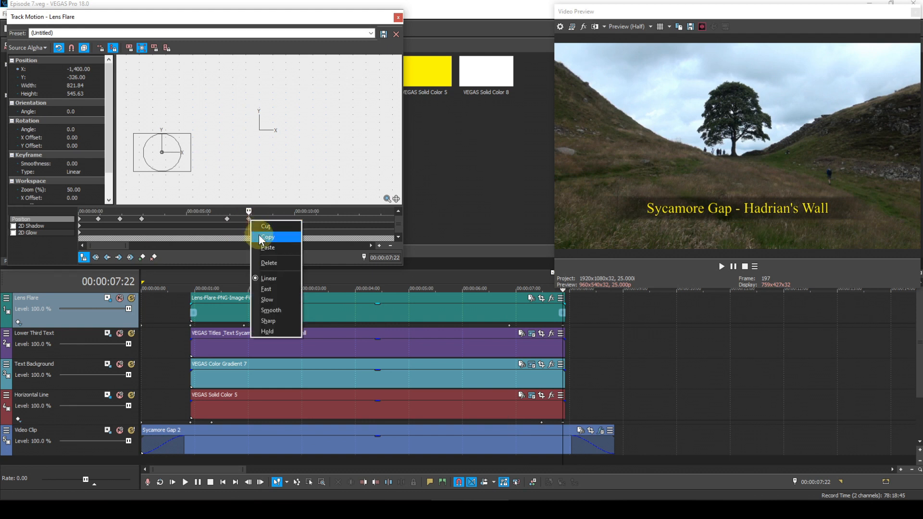
pyautogui.click(261, 237)
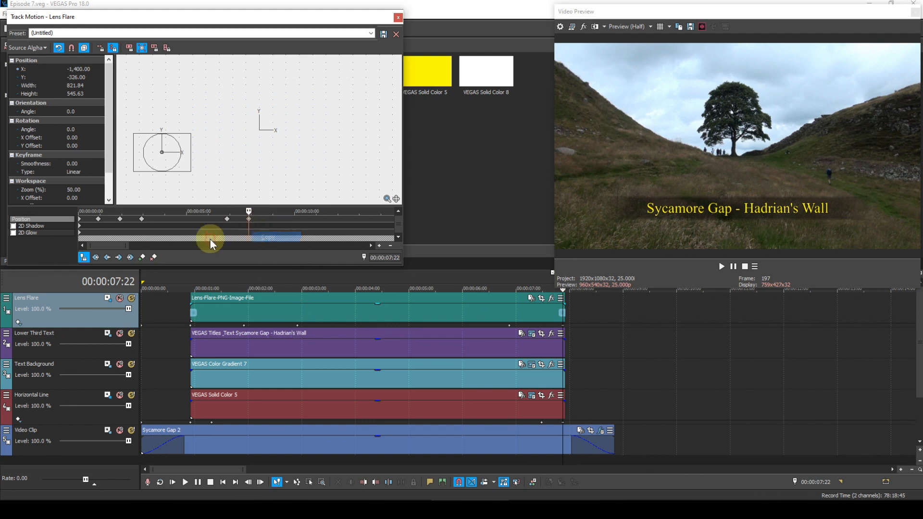
pyautogui.click(107, 258)
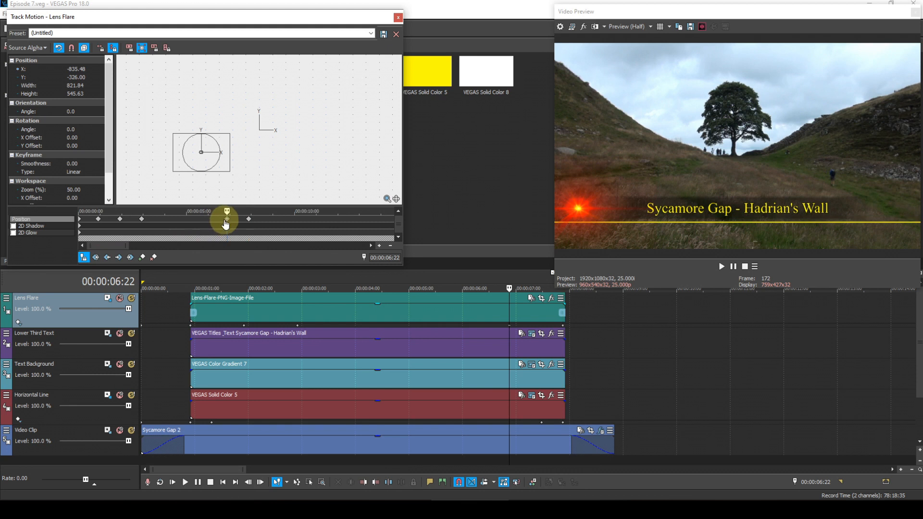
pyautogui.rightClick(226, 218)
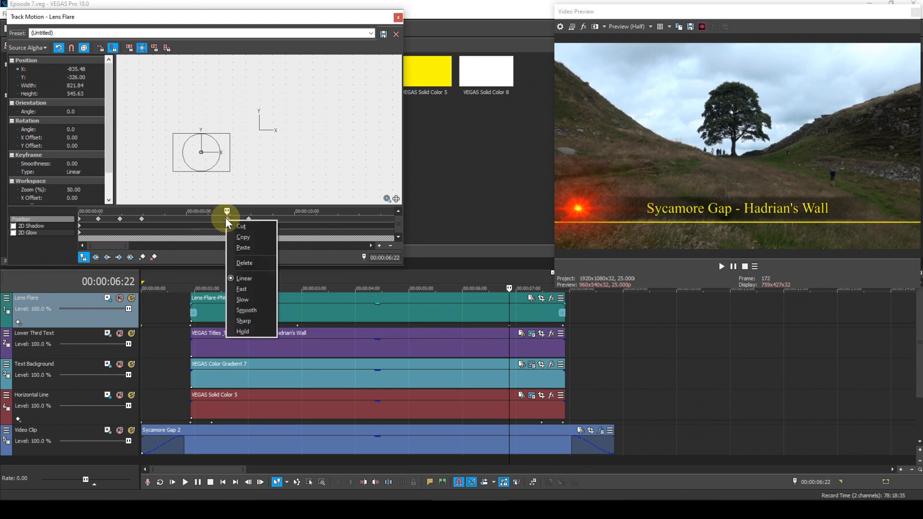
pyautogui.click(244, 247)
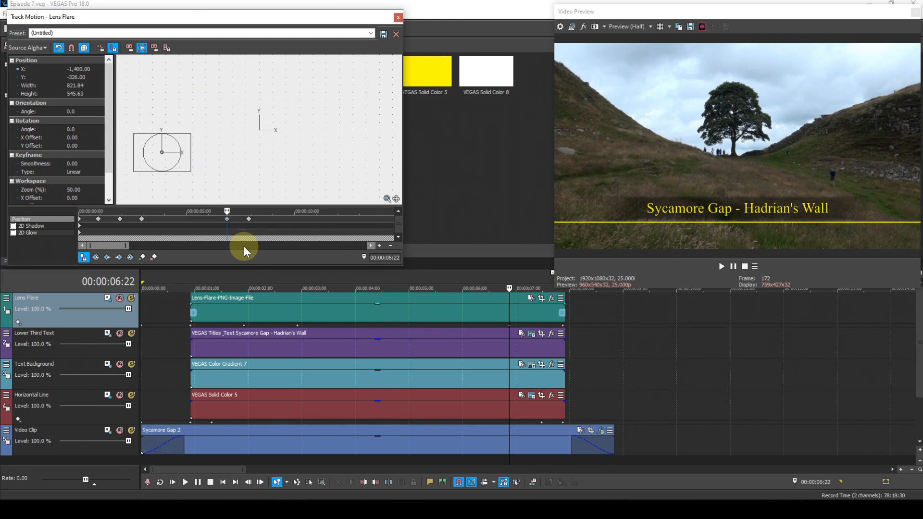
# Add a Lens Flare track motion position keyframe at 00:00:05:22.
pyautogui.click(380, 258)
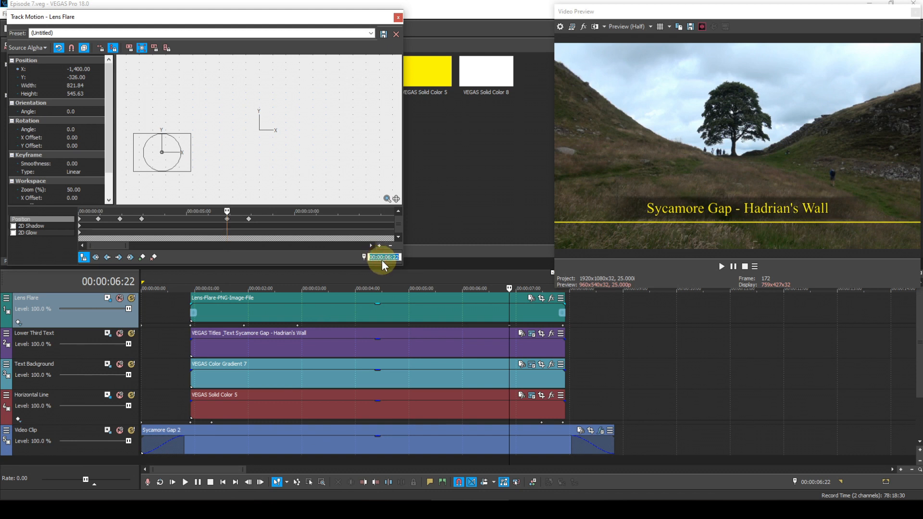
pyautogui.write('0522')
pyautogui.press('Return')
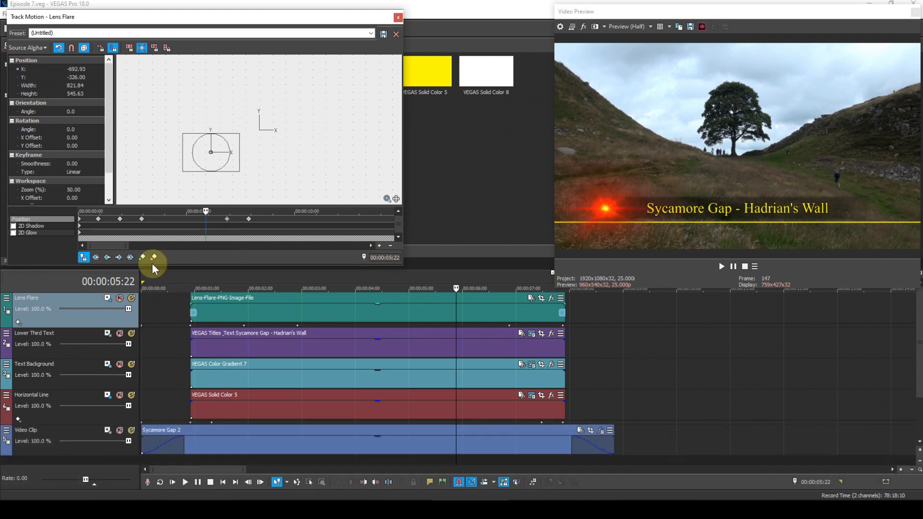
pyautogui.click(143, 256)
# Copy the Lens Flare position keyframe at 00:00:02:23 and paste it onto the one at 00:00:05:22.
pyautogui.click(104, 258)
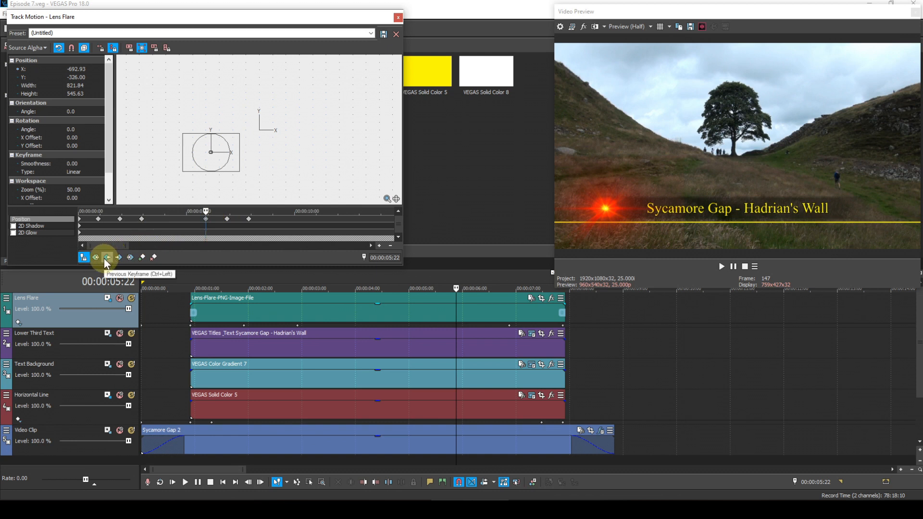
pyautogui.rightClick(141, 219)
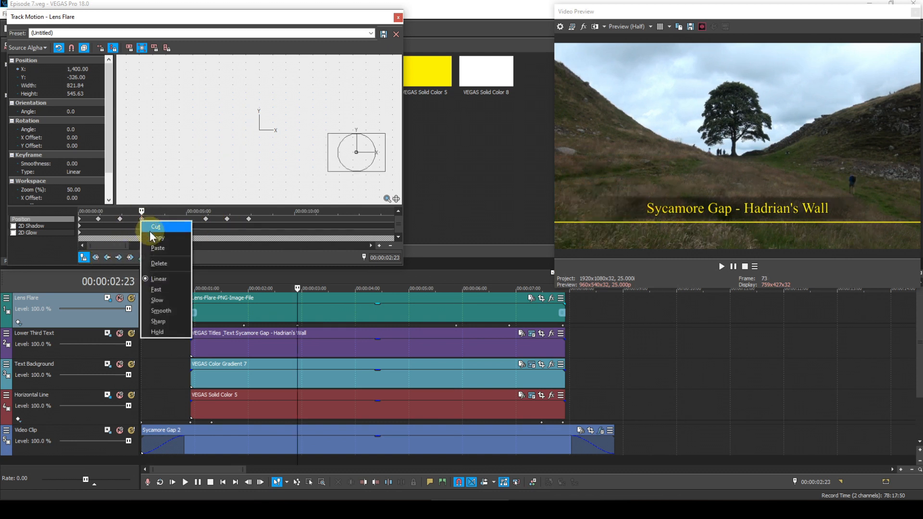
pyautogui.click(152, 237)
pyautogui.click(120, 258)
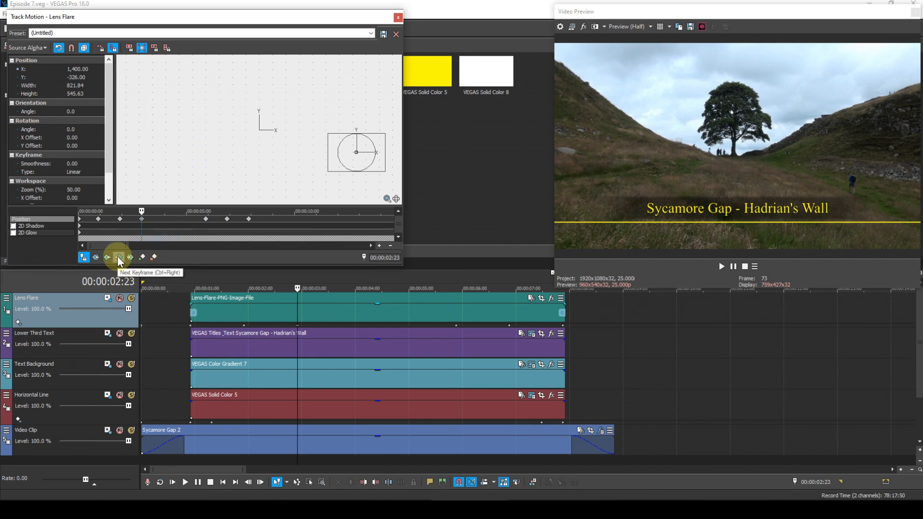
pyautogui.rightClick(206, 219)
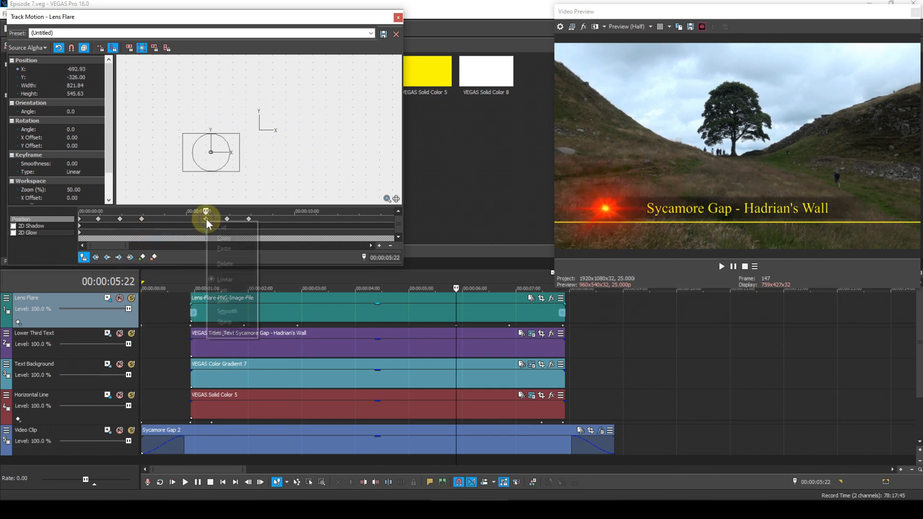
pyautogui.click(217, 248)
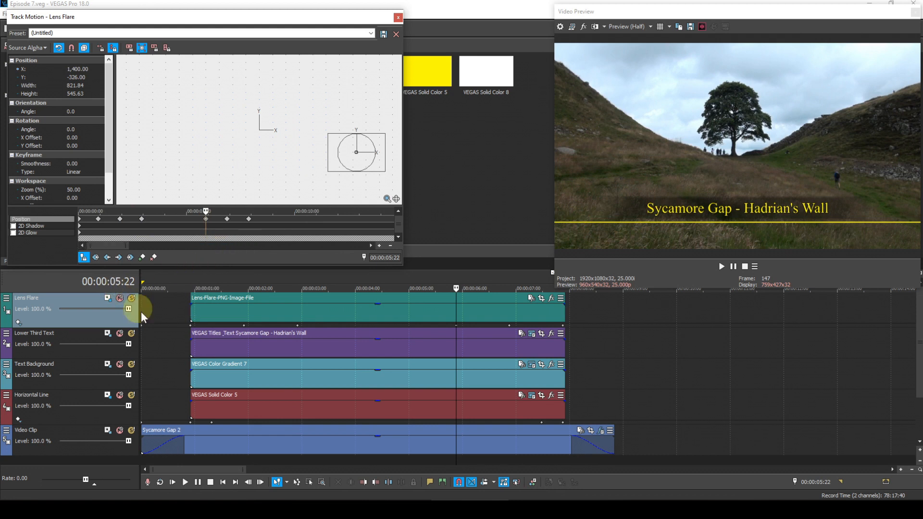
# Play the lower third animation from 00:00:00:20 to review the lens flare movement, and close the track motion settings.
pyautogui.click(184, 395)
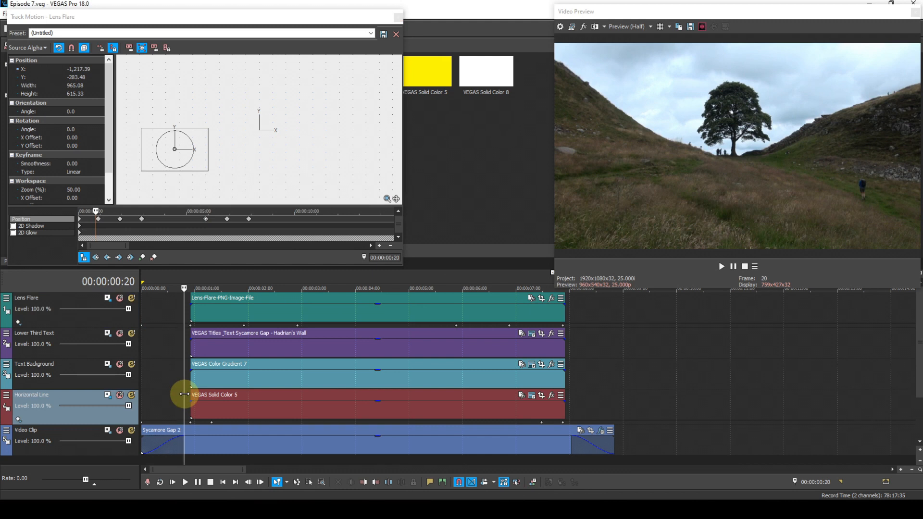
pyautogui.press('space')
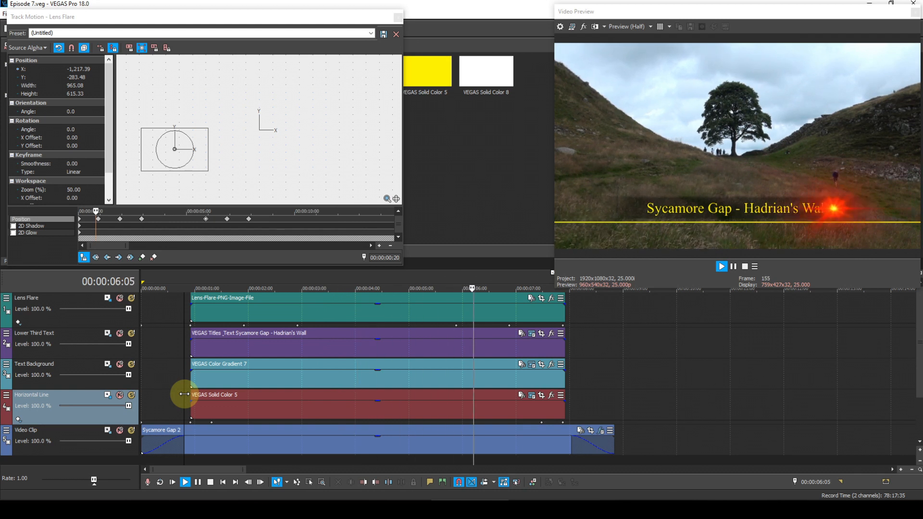
pyautogui.press('space')
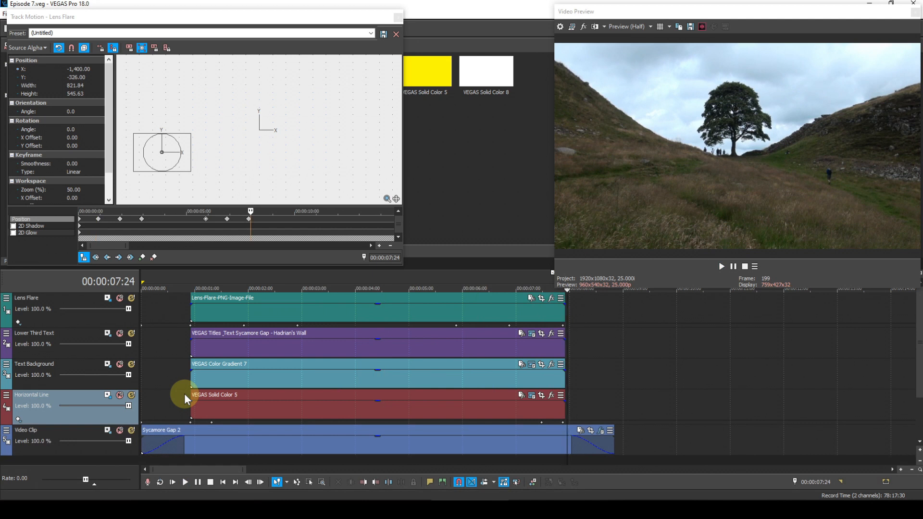
pyautogui.click(400, 18)
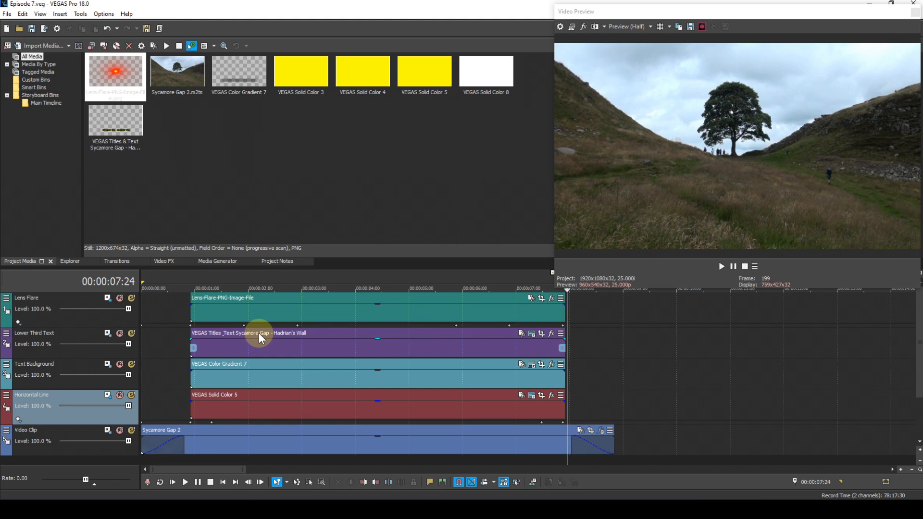
# Add the VEGAS Bézier Masking effect to the colour gradient event on the Text Background track and expand the Mask 1 settings.
pyautogui.click(551, 365)
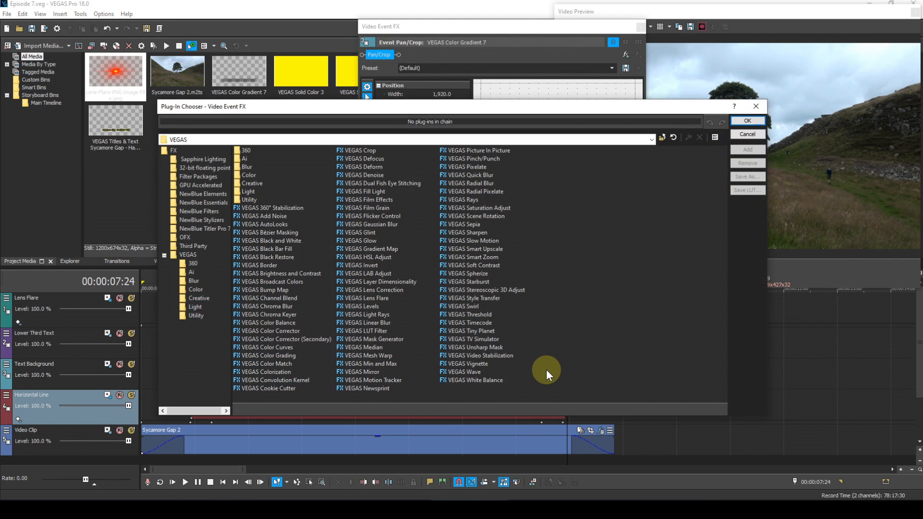
pyautogui.click(295, 233)
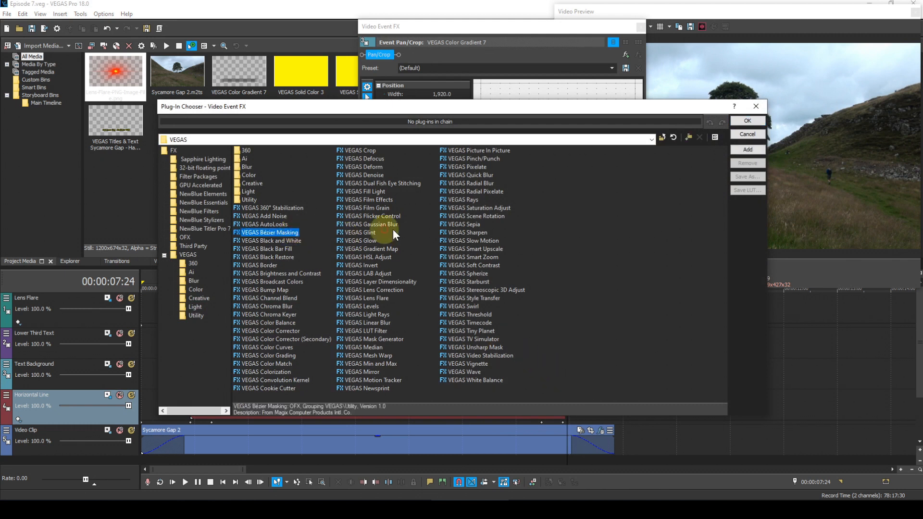
pyautogui.click(739, 123)
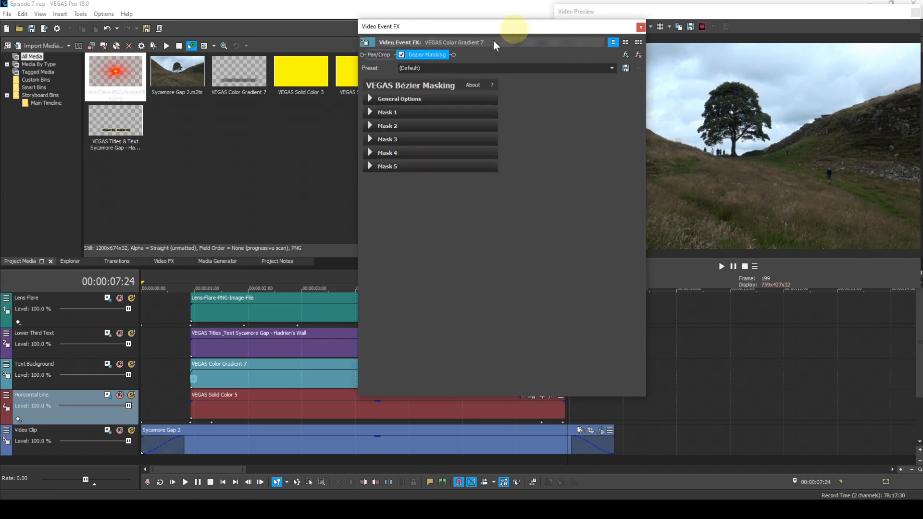
pyautogui.click(373, 111)
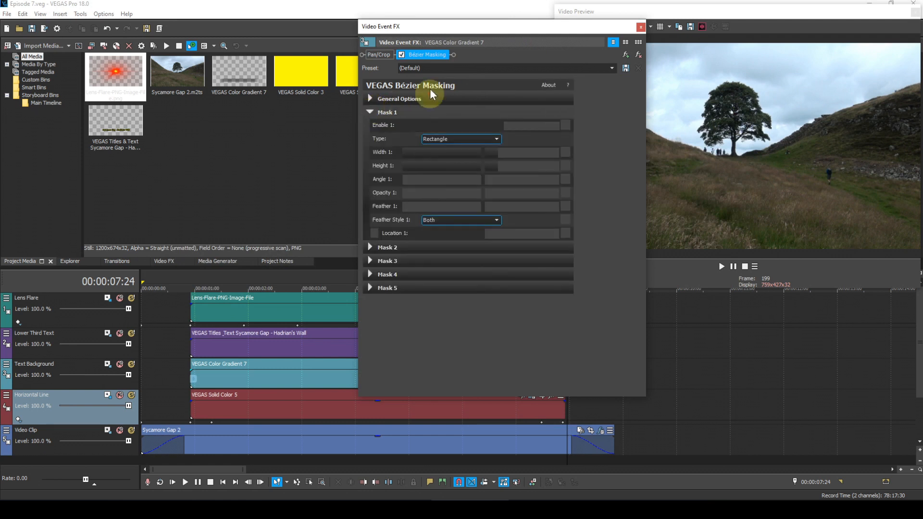
pyautogui.doubleClick(480, 30)
pyautogui.moveTo(490, 31); pyautogui.dragTo(394, 19)
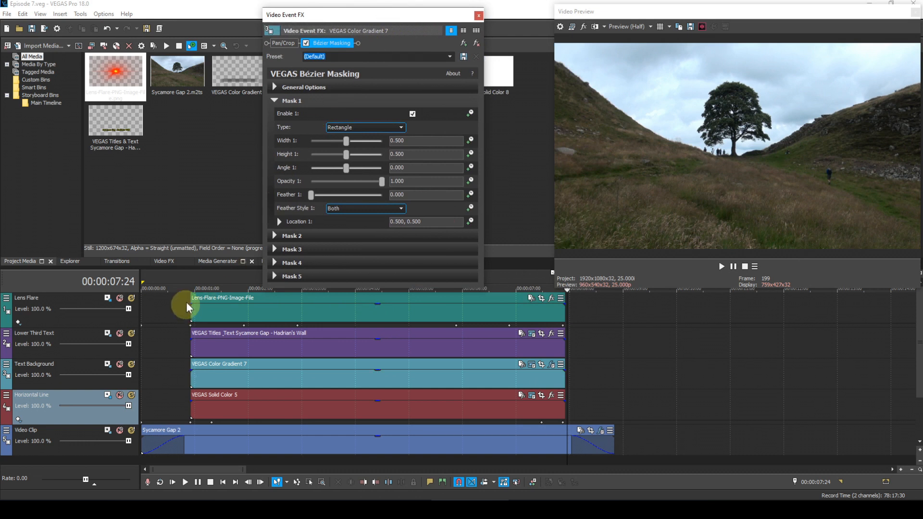
# At the start of the gradient event, set Mask 1's width to 1.000 and its height to about 0.211.
pyautogui.click(192, 278)
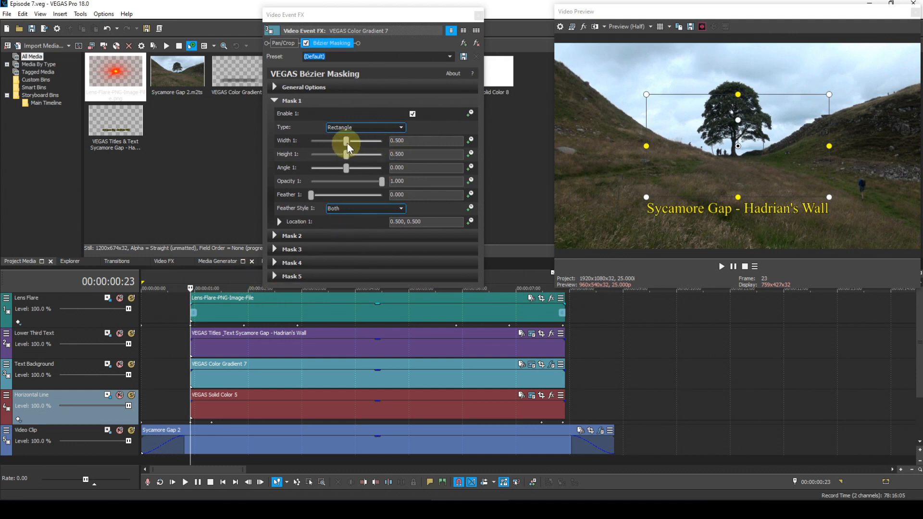
pyautogui.moveTo(347, 143); pyautogui.dragTo(385, 143)
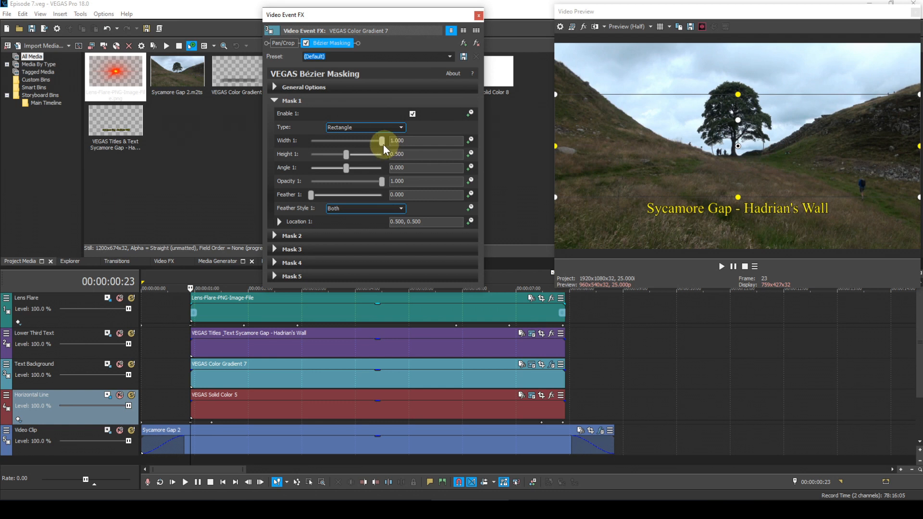
pyautogui.moveTo(355, 159); pyautogui.dragTo(325, 158)
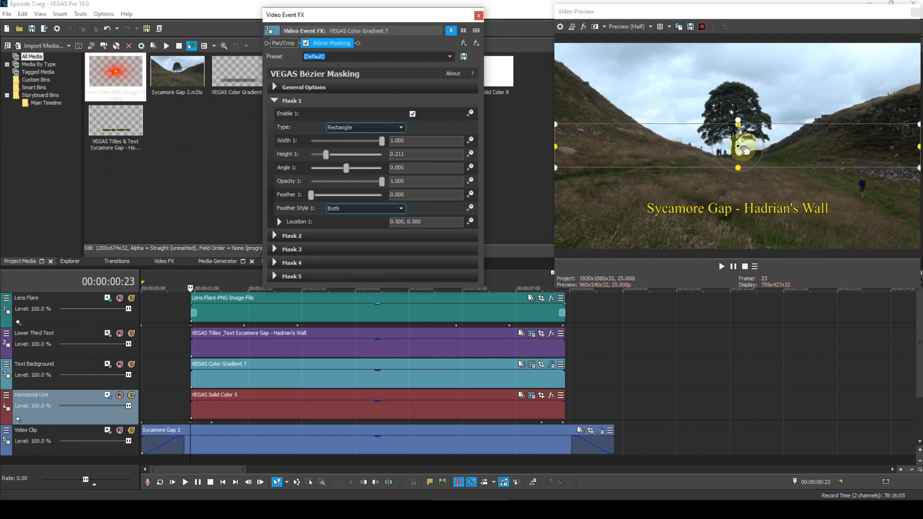
# Move Mask 1 over the title background at 0.500, 0.205 and reduce its height to about 0.187.
pyautogui.moveTo(745, 150); pyautogui.dragTo(738, 206)
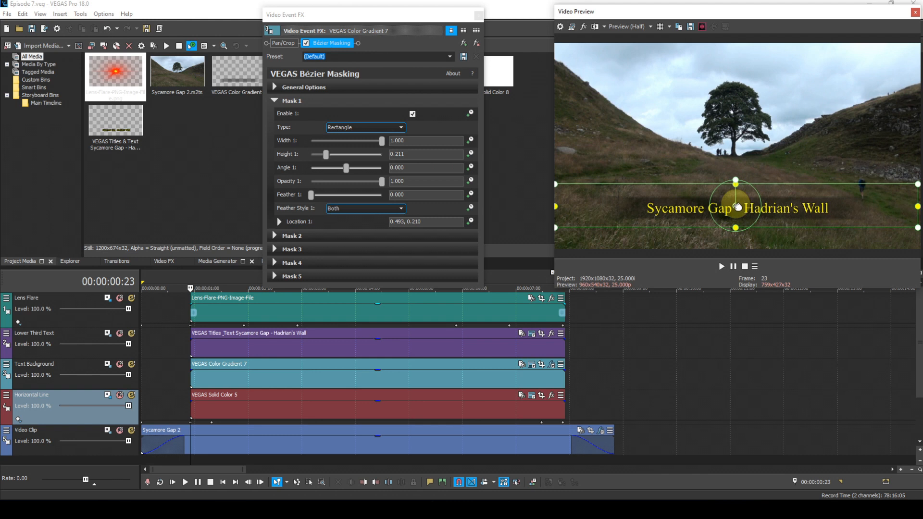
pyautogui.moveTo(738, 207); pyautogui.dragTo(736, 188)
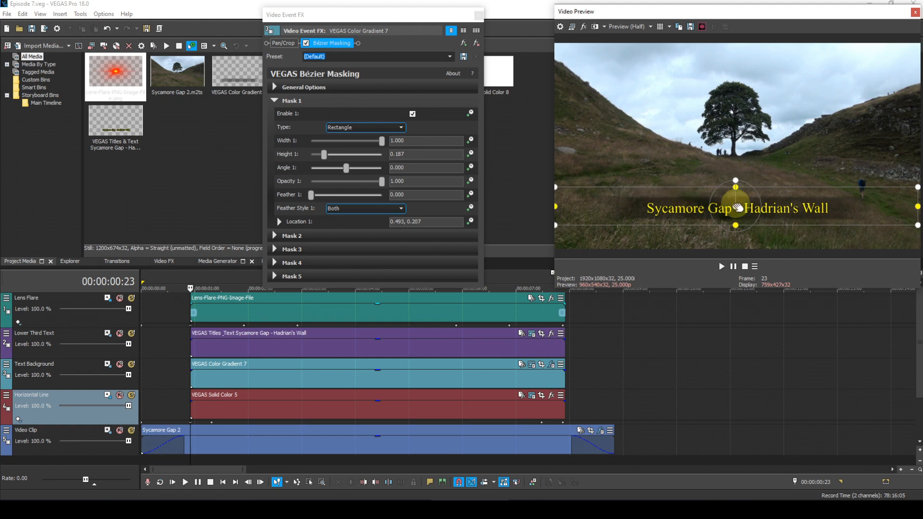
pyautogui.moveTo(735, 207); pyautogui.dragTo(737, 207)
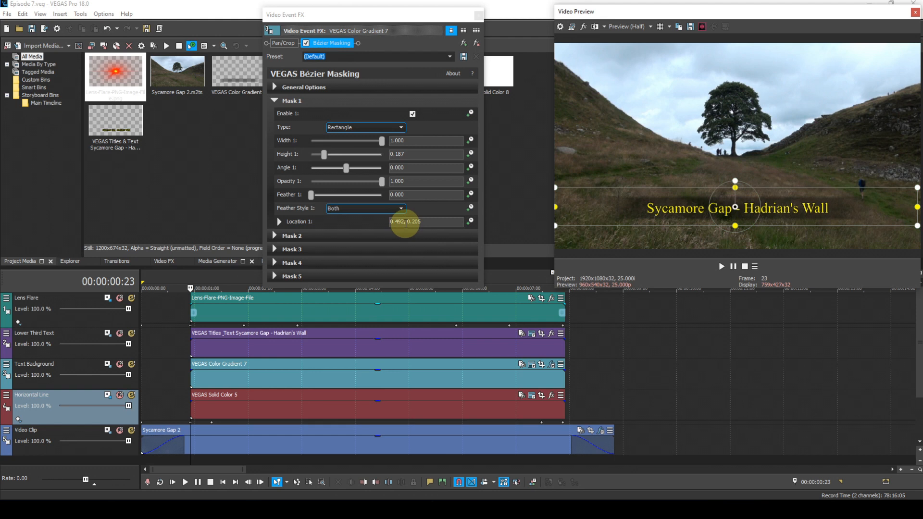
pyautogui.moveTo(405, 223); pyautogui.dragTo(397, 221)
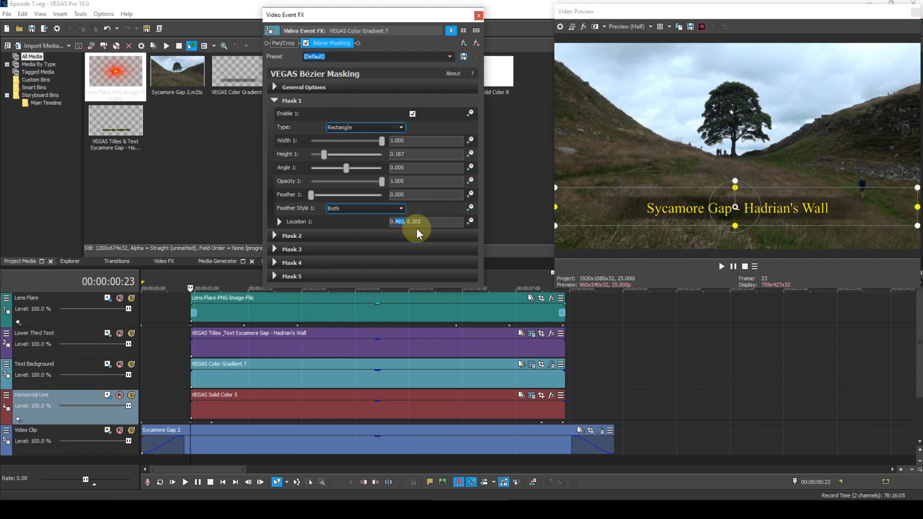
pyautogui.write('5')
pyautogui.press('Return')
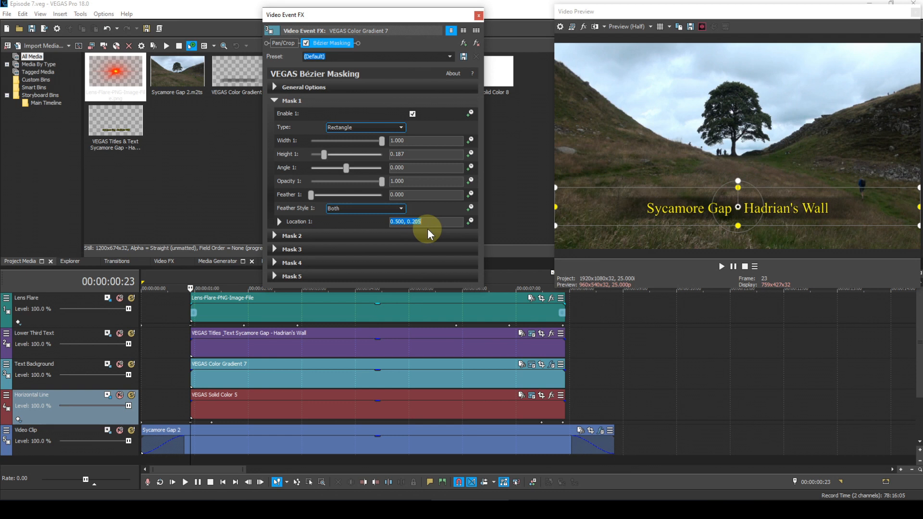
# Enable animation of Mask 1's location and set its X value to -0.500 at the first keyframe.
pyautogui.click(470, 221)
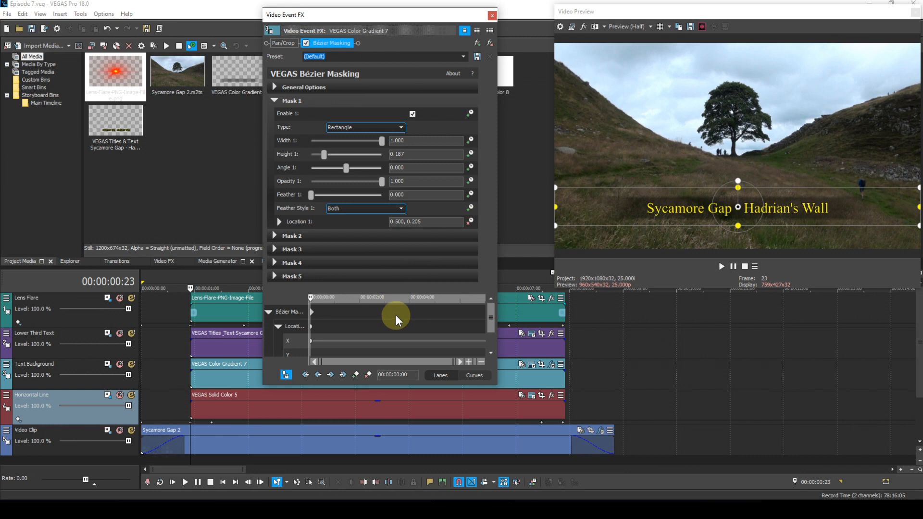
pyautogui.doubleClick(403, 222)
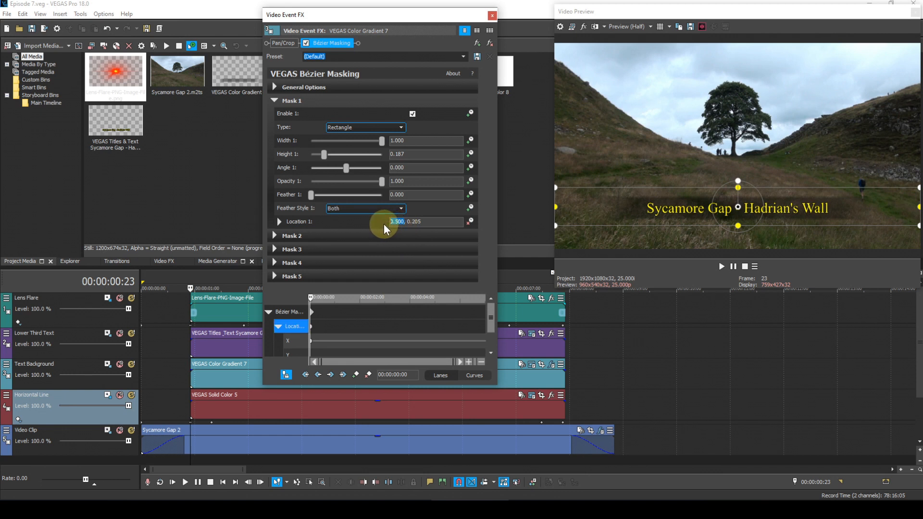
pyautogui.write('-.5')
pyautogui.press('Return')
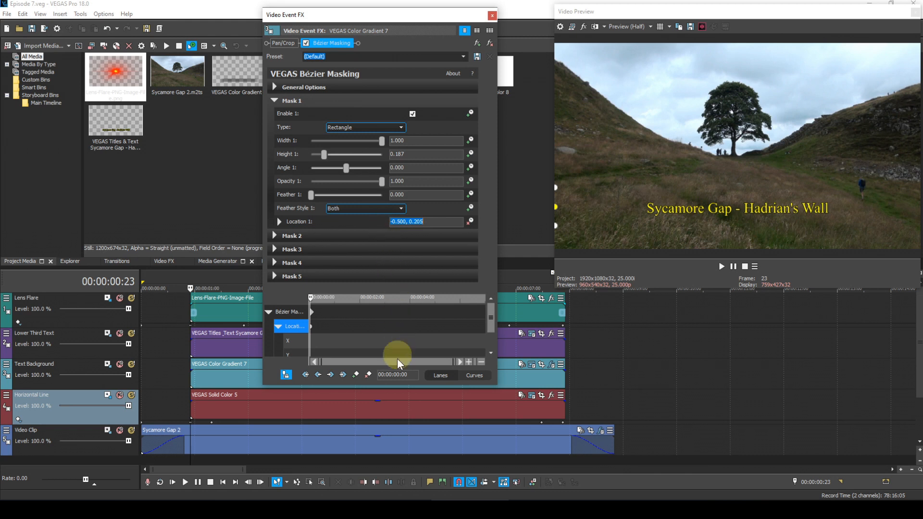
# Add a Mask 1 location keyframe at 00:00:01:04 in the effect's keyframe timeline.
pyautogui.click(392, 375)
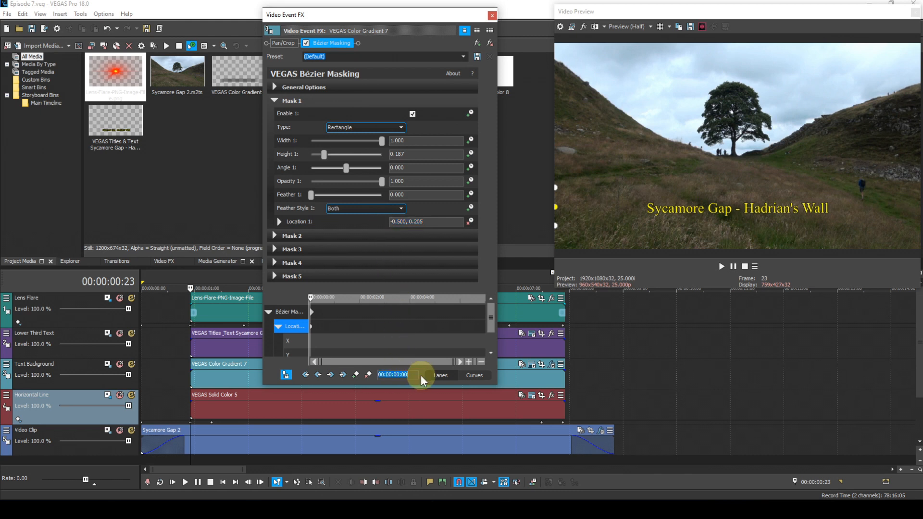
pyautogui.write('0029')
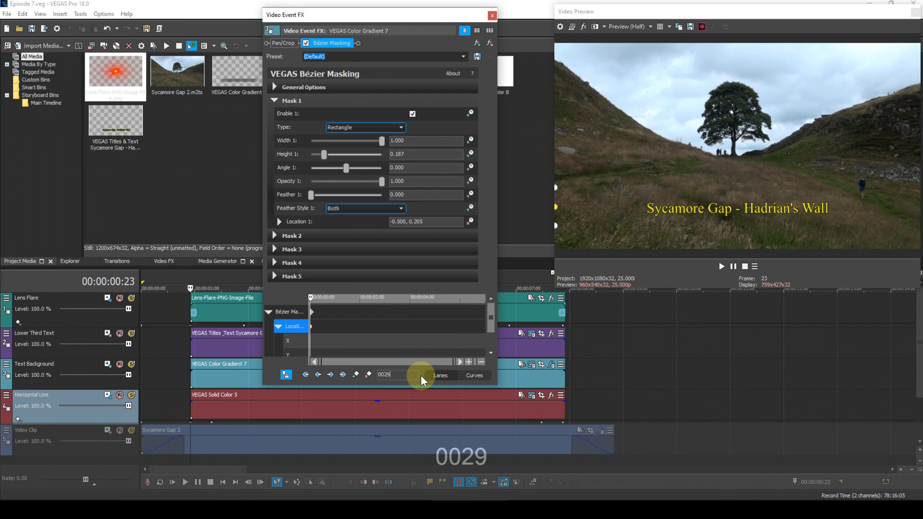
pyautogui.press('Return')
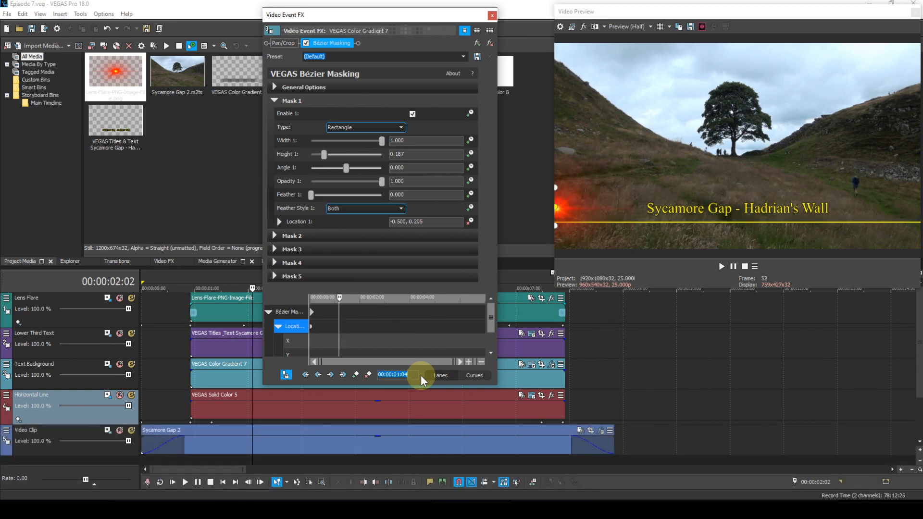
pyautogui.click(356, 377)
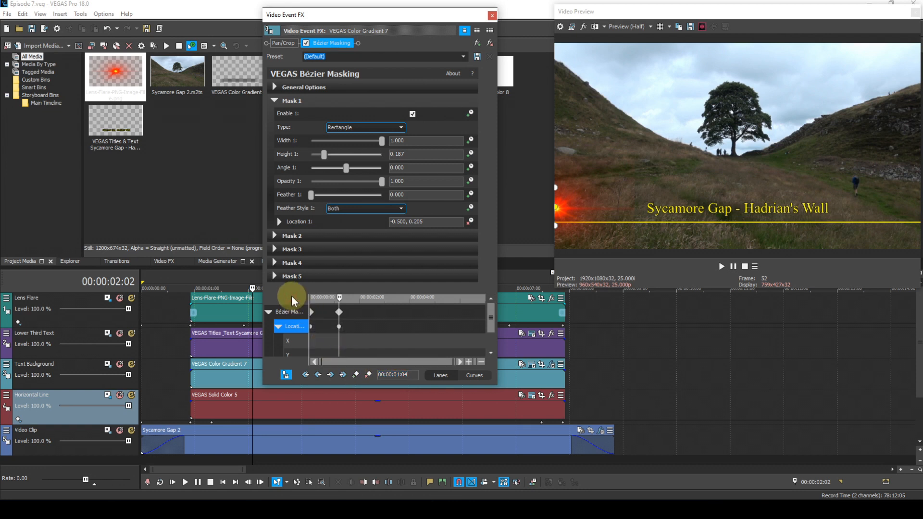
# Add a Mask 1 location keyframe at 00:00:01:21 and set its X value to 0.500.
pyautogui.press('Right')
pyautogui.press('Right')
pyautogui.press('Right')
pyautogui.press('Right')
pyautogui.press('Right')
pyautogui.press('Right')
pyautogui.press('Right')
pyautogui.press('Right')
pyautogui.press('Right')
pyautogui.press('Right')
pyautogui.press('Right')
pyautogui.press('Right')
pyautogui.press('Right')
pyautogui.press('Right')
pyautogui.press('Right')
pyautogui.press('Right')
pyautogui.press('Right')
pyautogui.press('Right')
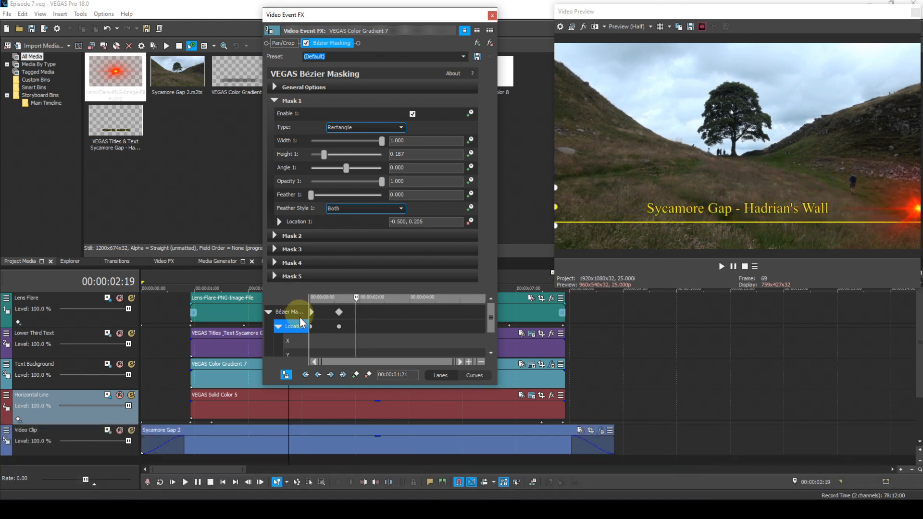
pyautogui.click(357, 375)
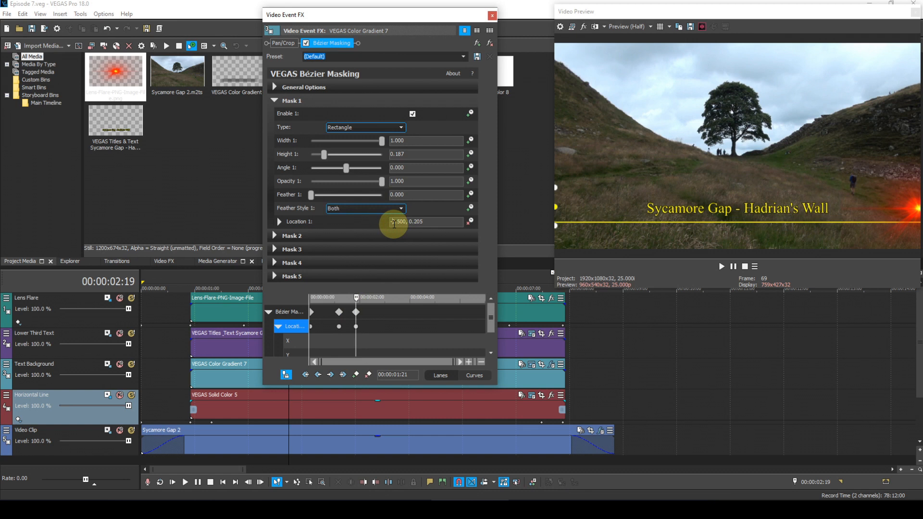
pyautogui.press('Return')
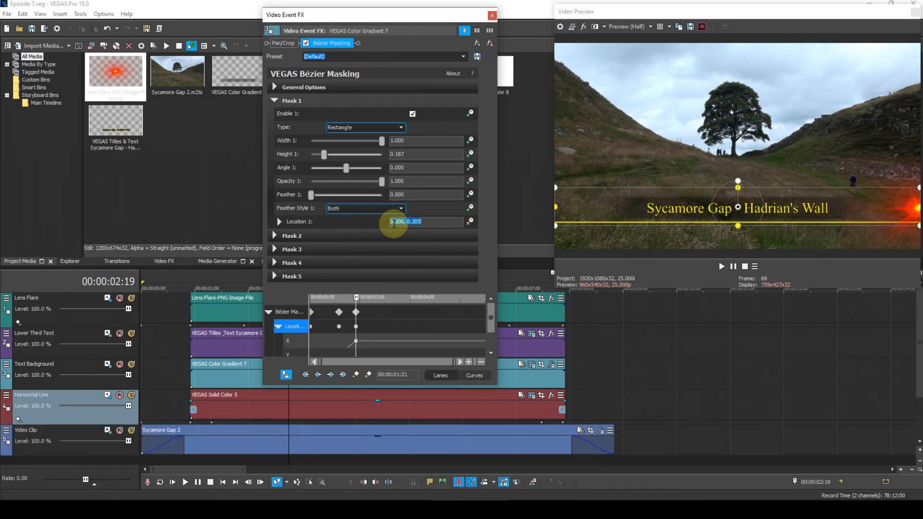
# Add a Mask 1 location keyframe at 00:00:05:20 and set its X value to -0.500.
pyautogui.click(565, 459)
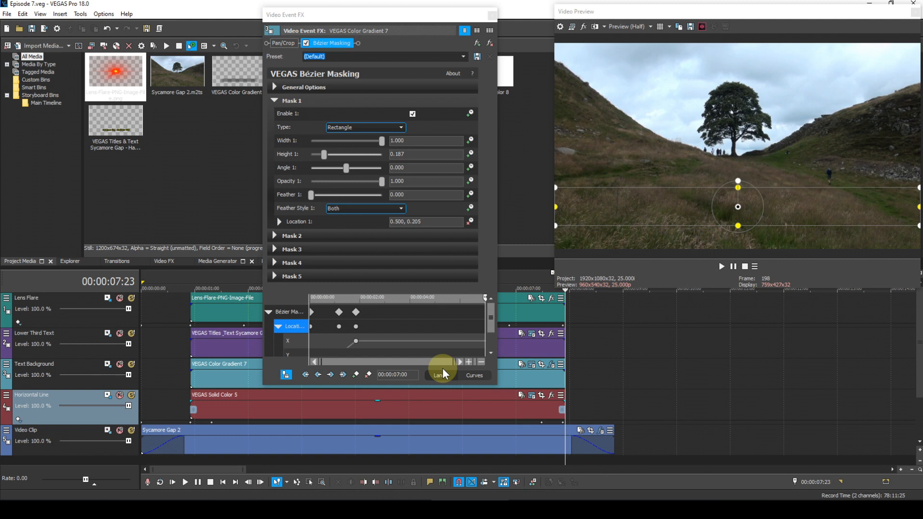
pyautogui.click(400, 375)
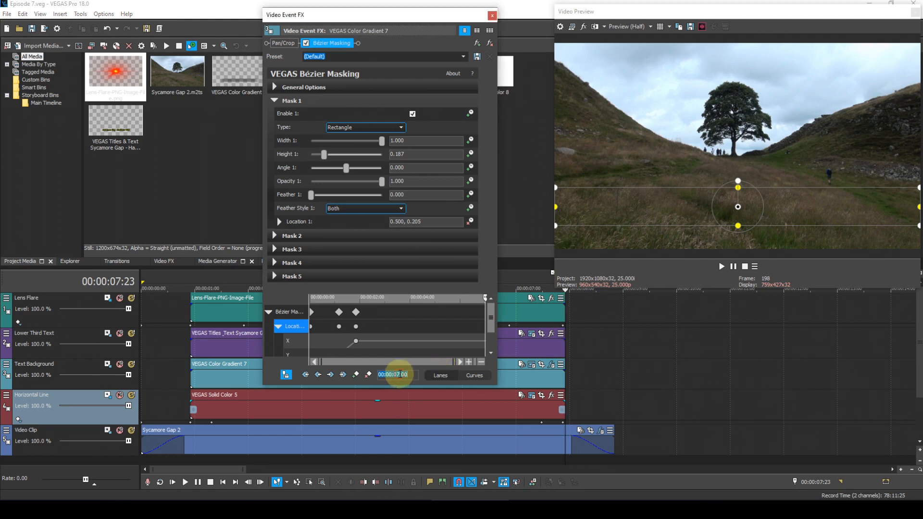
pyautogui.write('0')
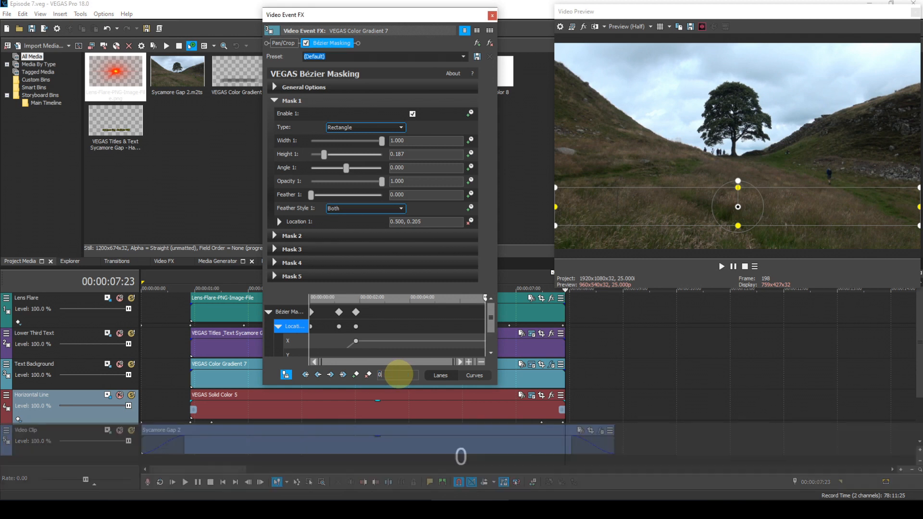
pyautogui.write('520')
pyautogui.press('Return')
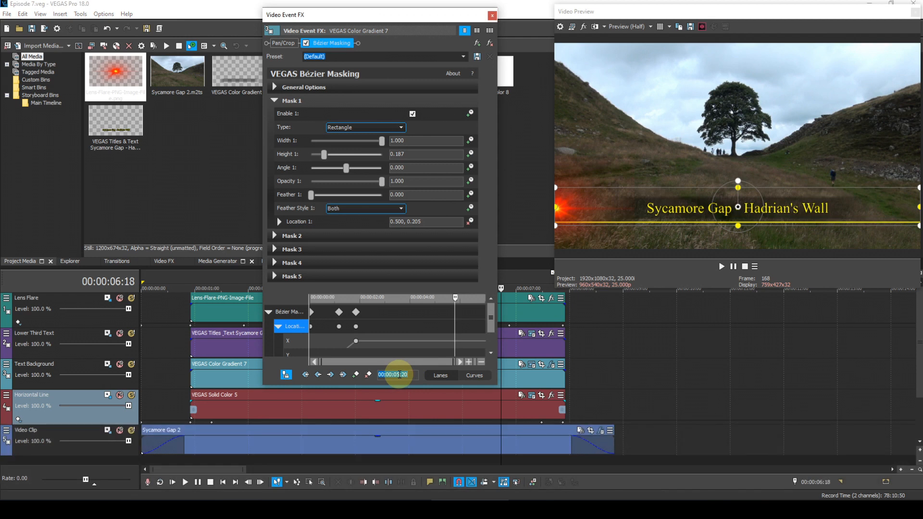
pyautogui.click(355, 375)
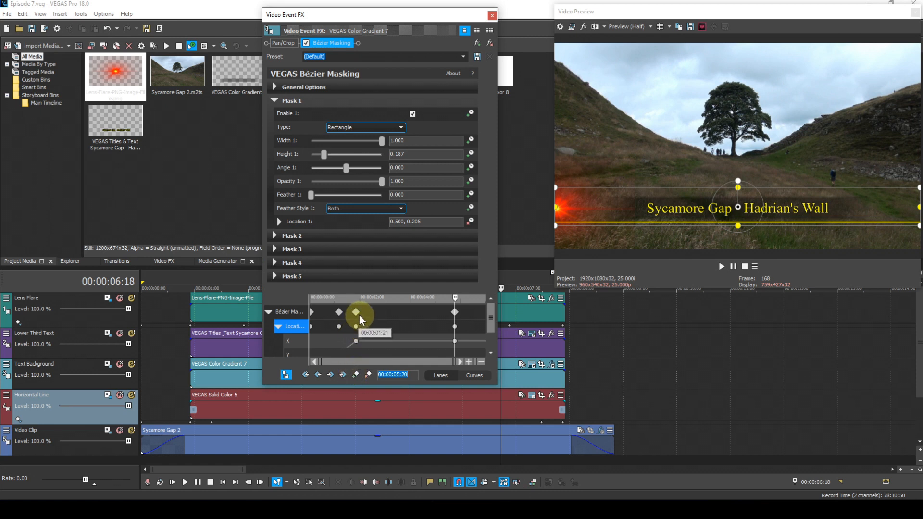
pyautogui.click(391, 222)
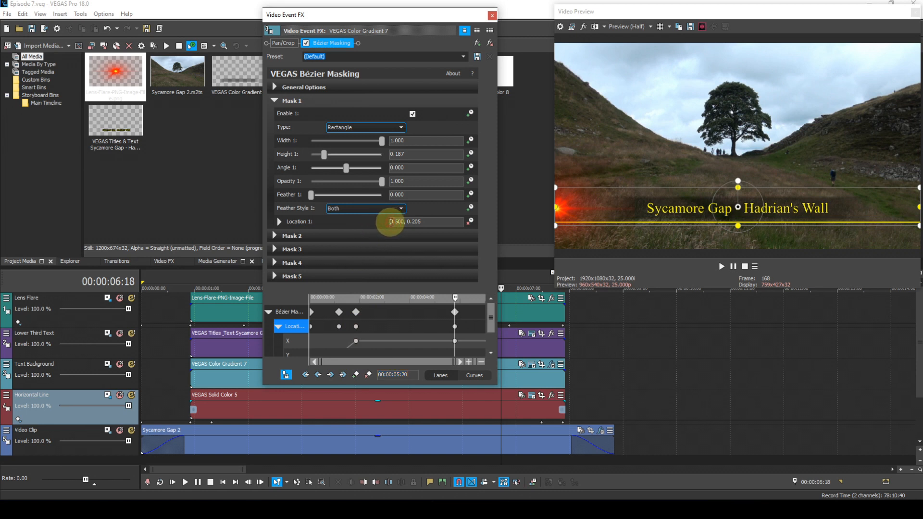
pyautogui.write('-')
pyautogui.press('Return')
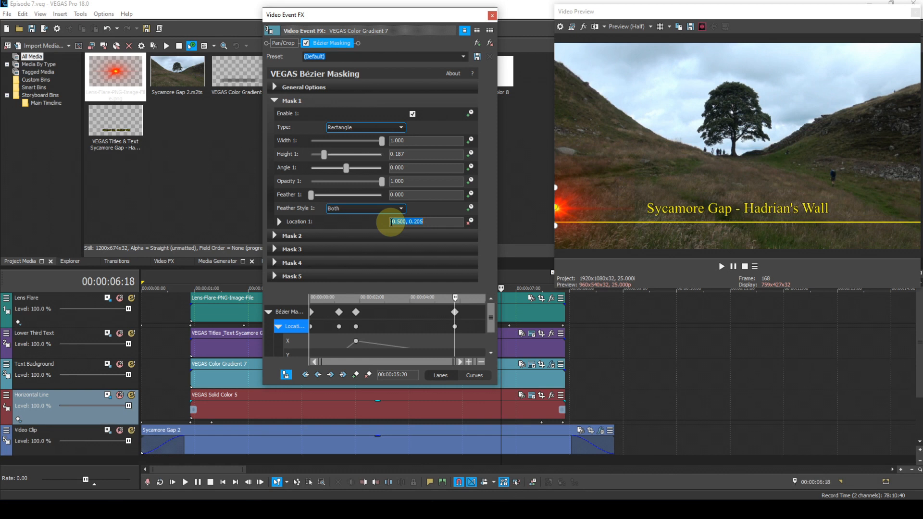
# Add a Mask 1 location keyframe at 00:00:05:03 with an X value of 0.500, then close the effect window.
pyautogui.click(405, 374)
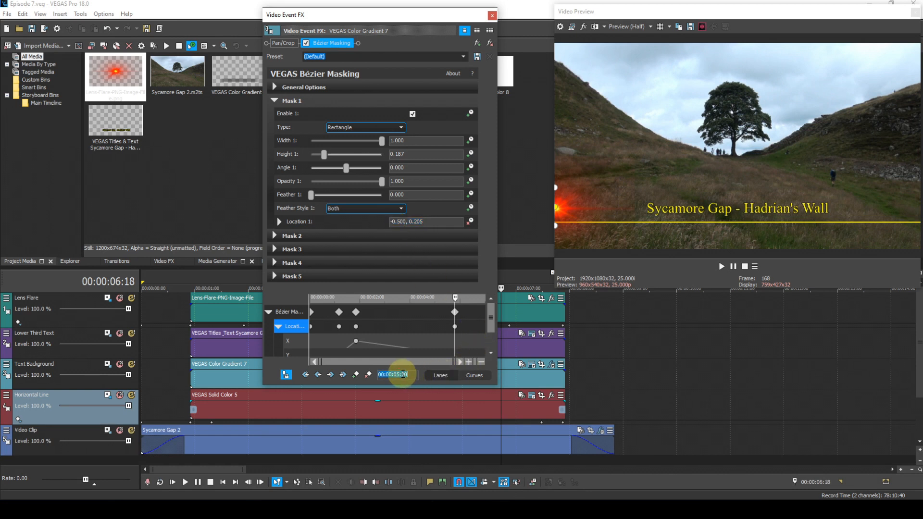
pyautogui.write('0503')
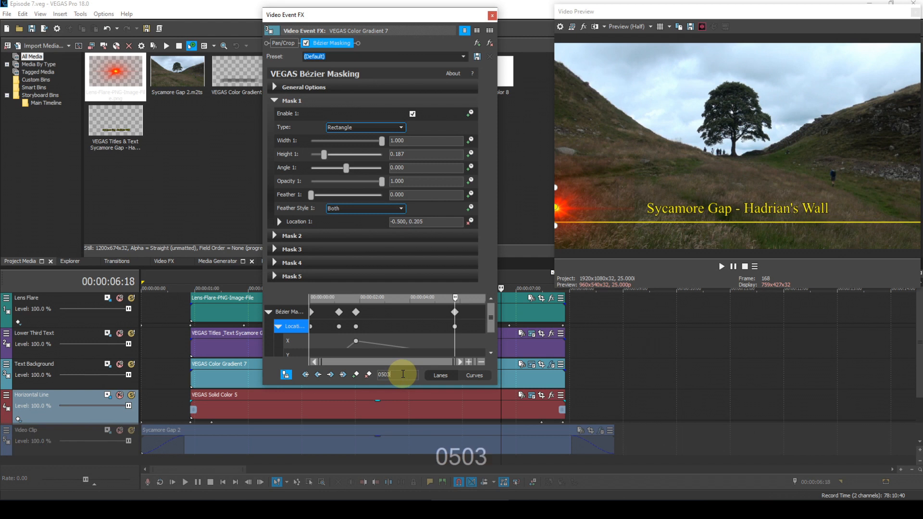
pyautogui.press('Return')
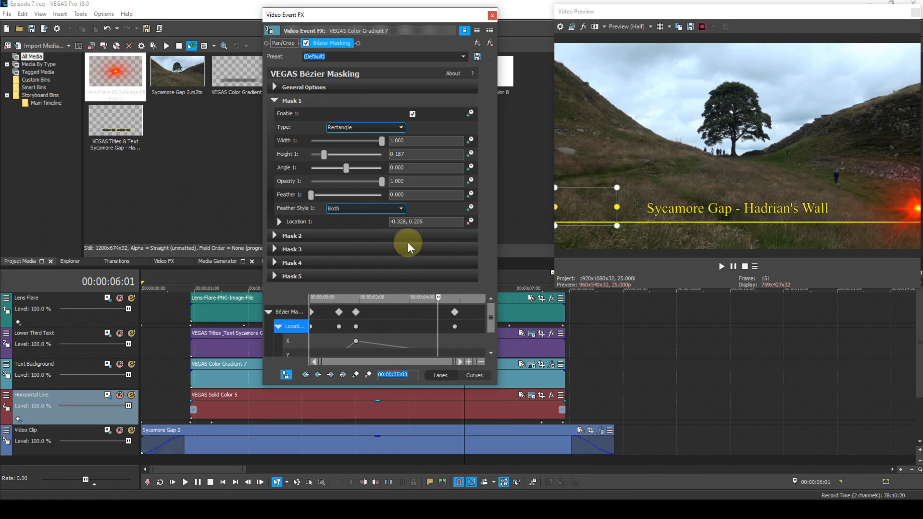
pyautogui.click(404, 223)
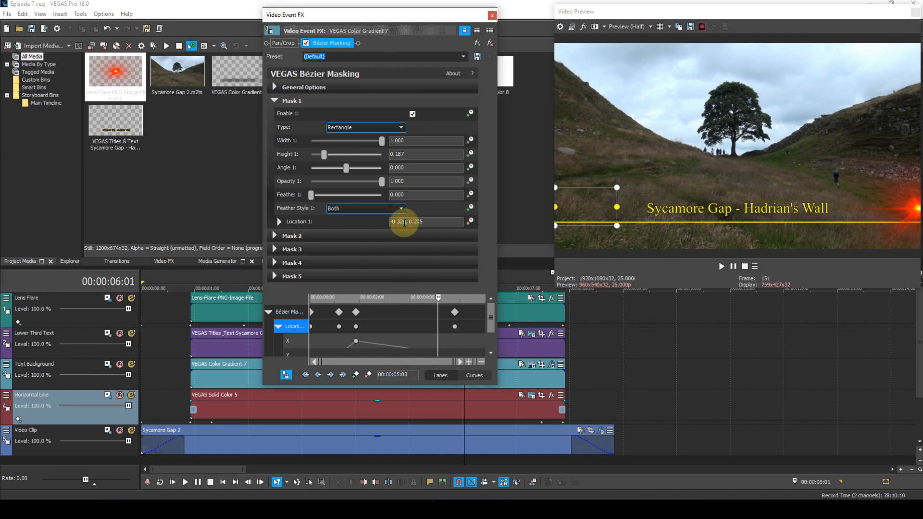
pyautogui.moveTo(405, 223); pyautogui.dragTo(388, 222)
pyautogui.press('BackSpace')
pyautogui.write('.5')
pyautogui.press('Return')
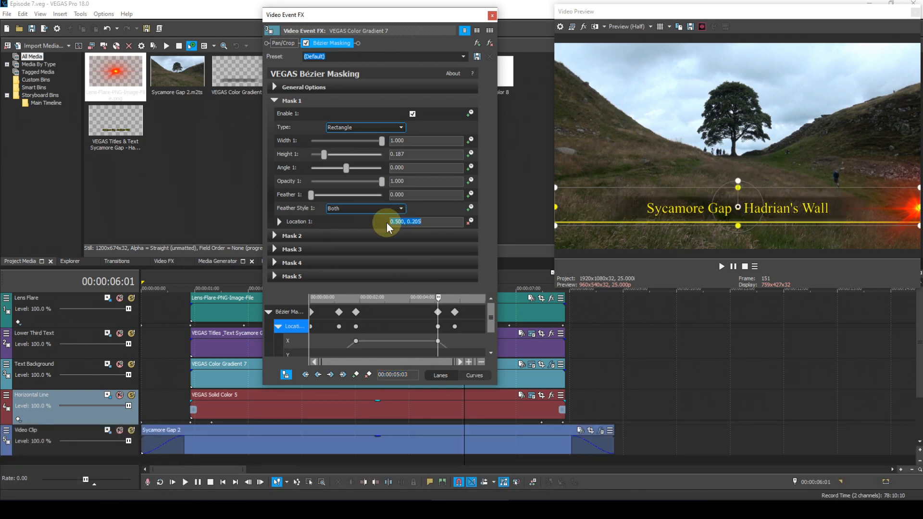
pyautogui.click(492, 16)
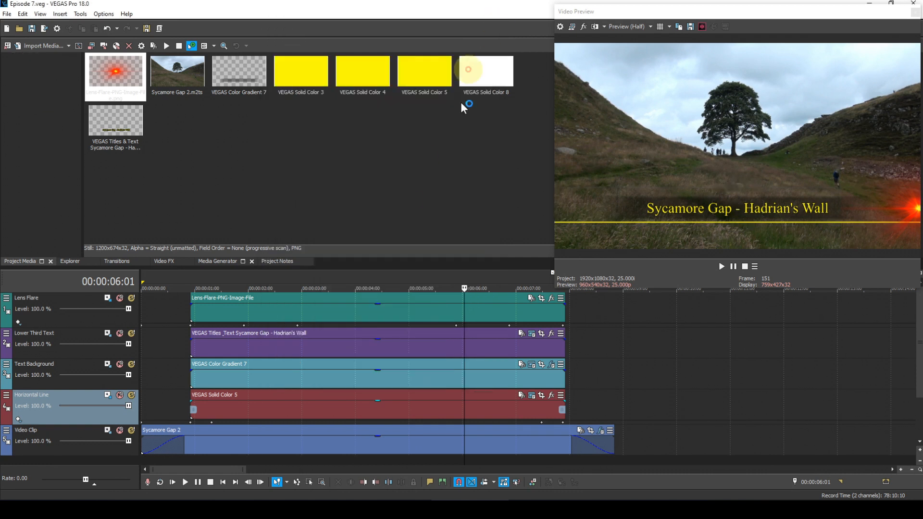
# Play the lower third from just before its start to review the masked background's reveal and exit.
pyautogui.click(173, 376)
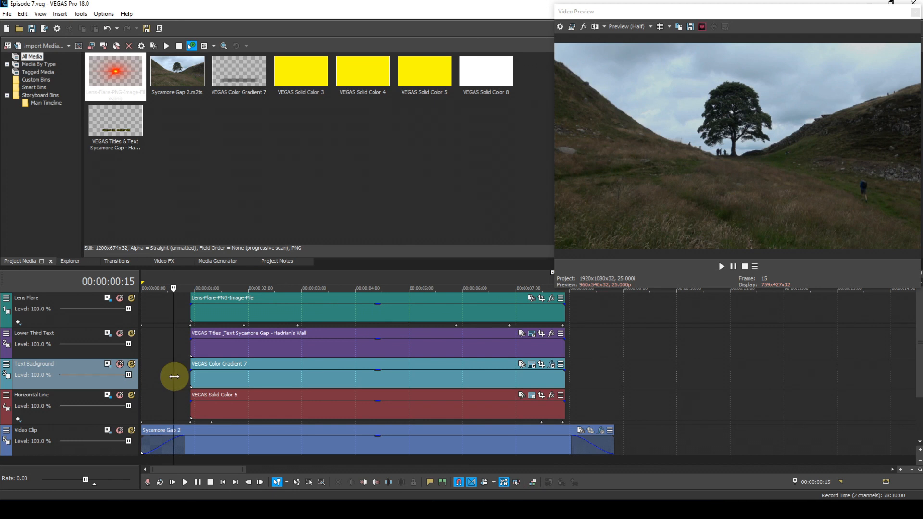
pyautogui.press('space')
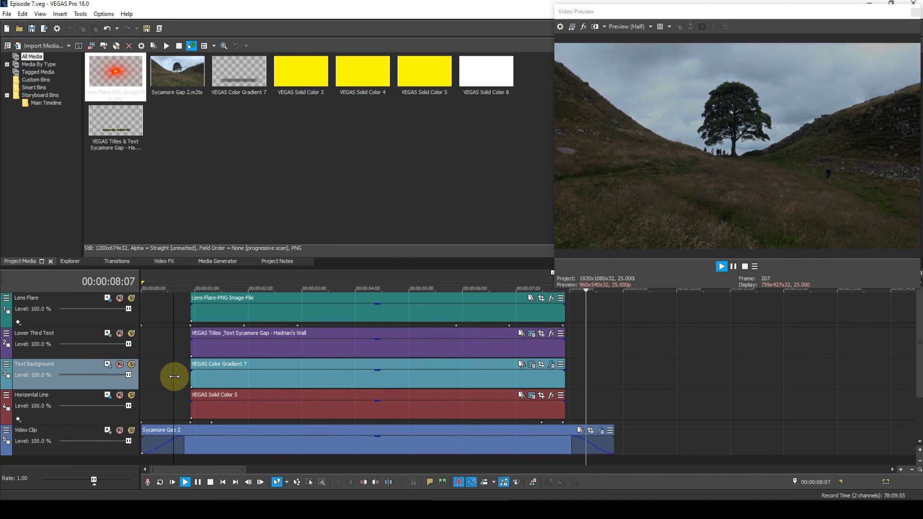
pyautogui.press('space')
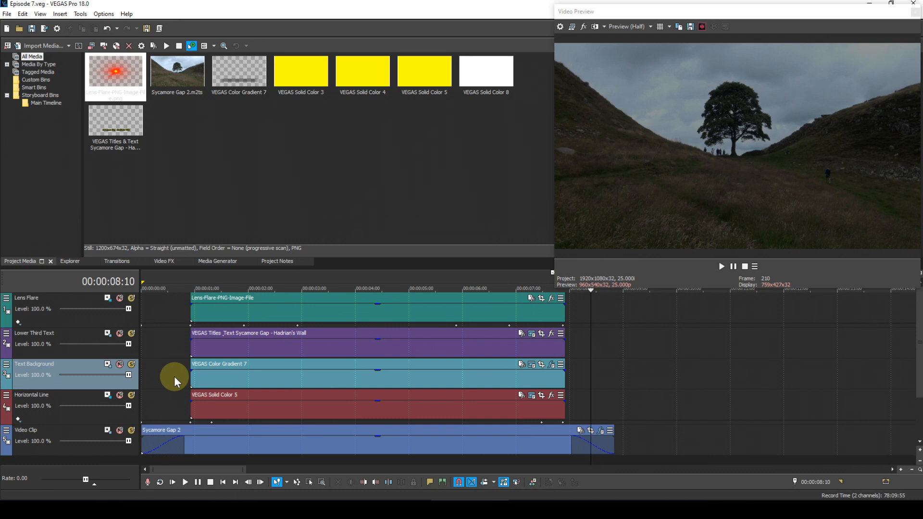
# Copy the gradient background event and paste its event attributes onto the Sycamore Gap title event.
pyautogui.click(189, 460)
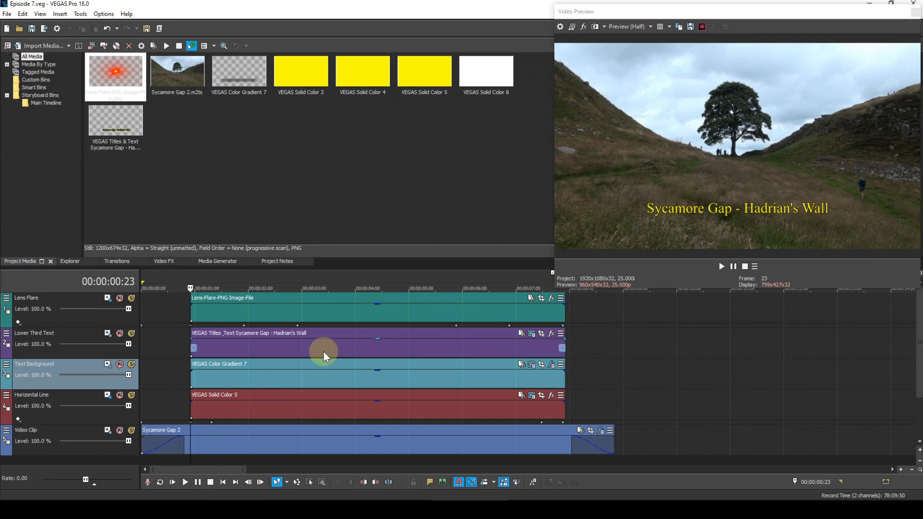
pyautogui.rightClick(340, 374)
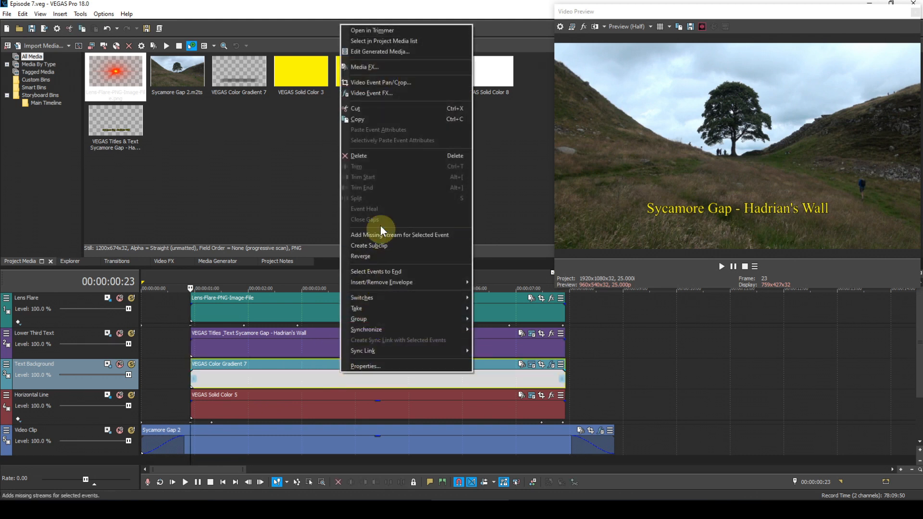
pyautogui.click(393, 118)
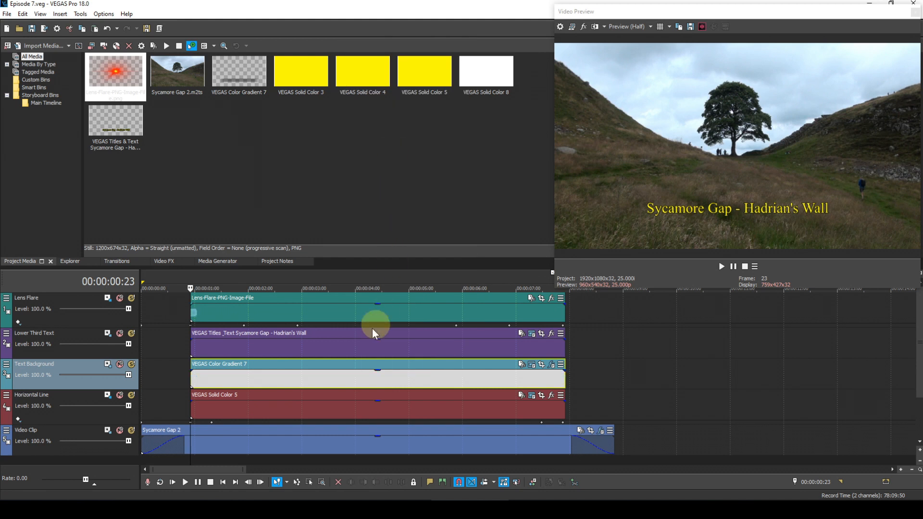
pyautogui.click(369, 344)
pyautogui.rightClick(368, 342)
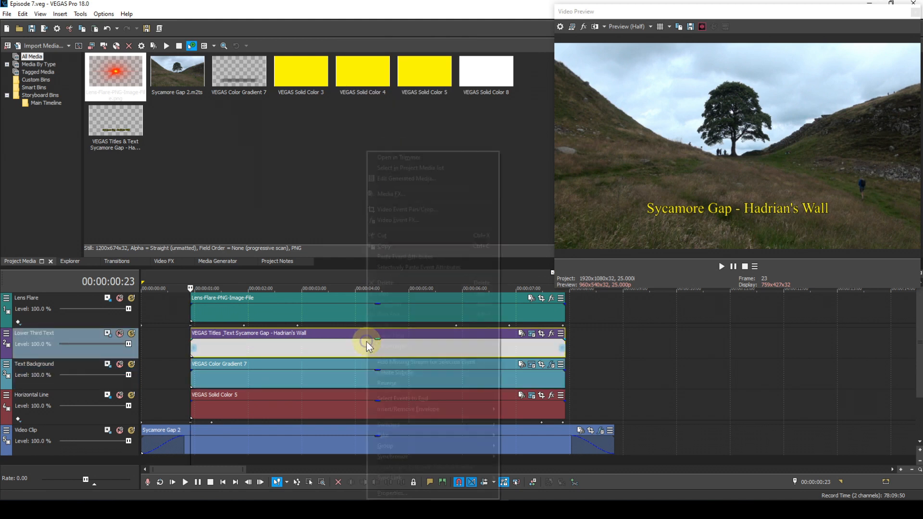
pyautogui.click(412, 256)
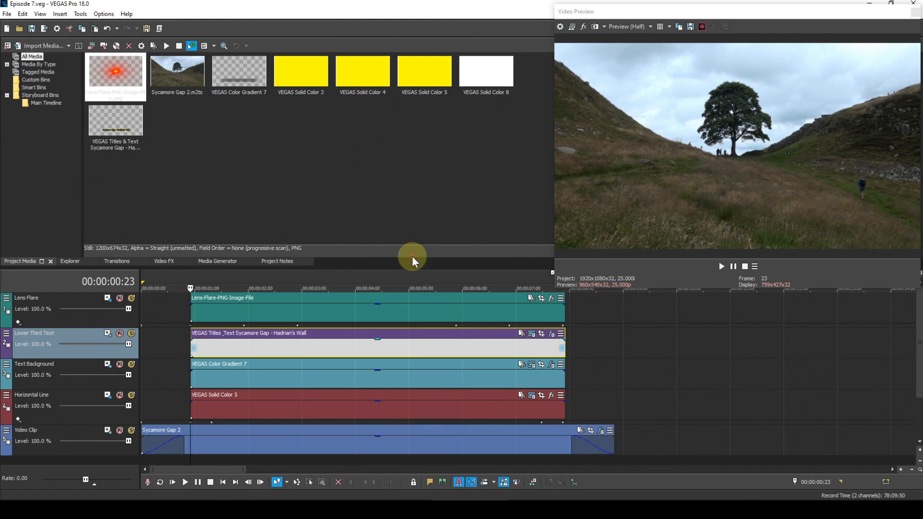
# Play the whole sequence from near the start to check the title's masked reveal with the lens flare.
pyautogui.click(169, 281)
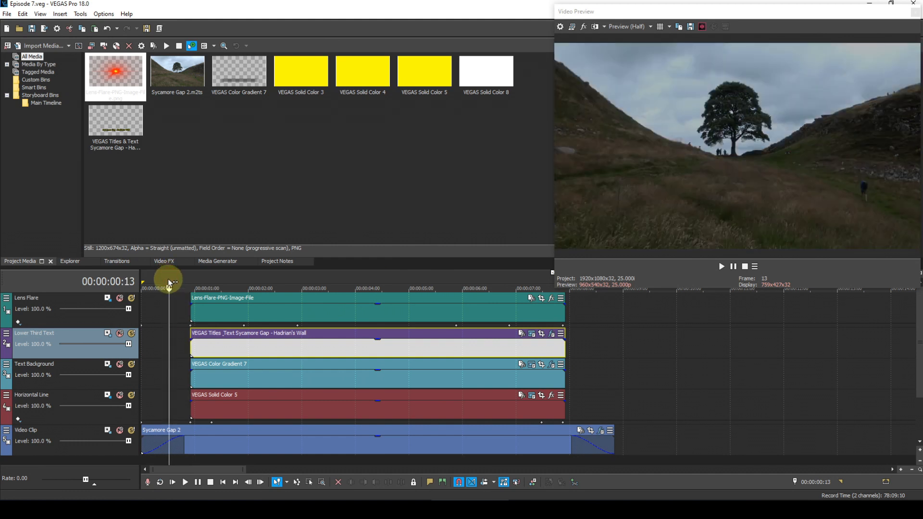
pyautogui.press('space')
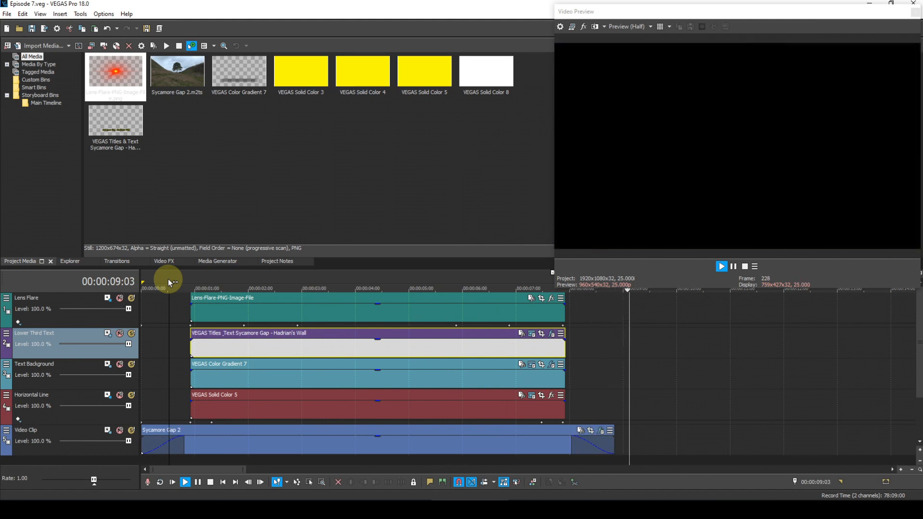
pyautogui.press('space')
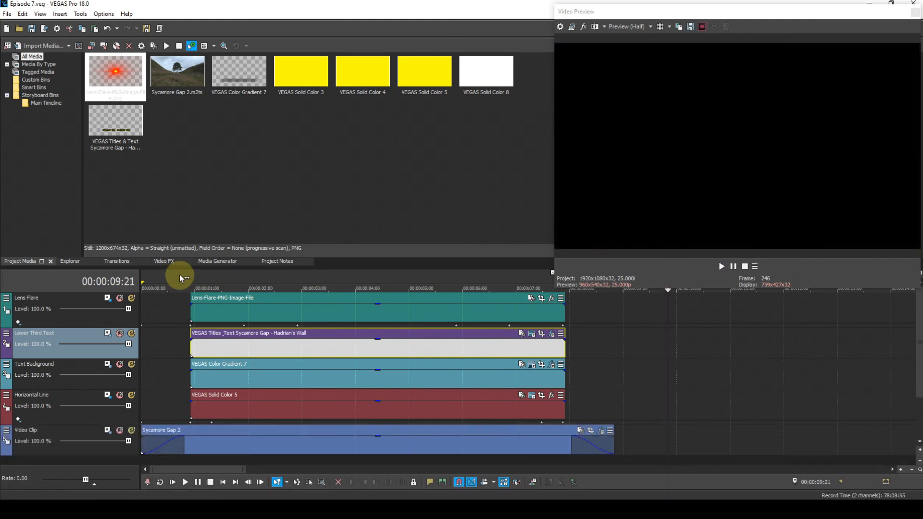
# Step frame by frame from 00:00:01:03 to 00:00:02:21 to examine how the line, lens flare, background and title animate in.
pyautogui.click(201, 281)
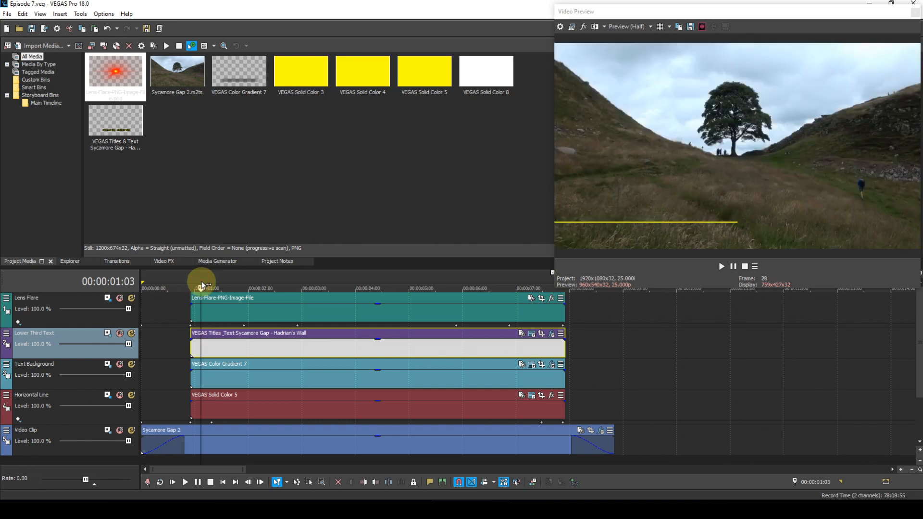
pyautogui.press('Right')
pyautogui.press('Right')
pyautogui.press('Right')
pyautogui.press('Right')
pyautogui.press('Right')
pyautogui.press('Right')
pyautogui.press('Right')
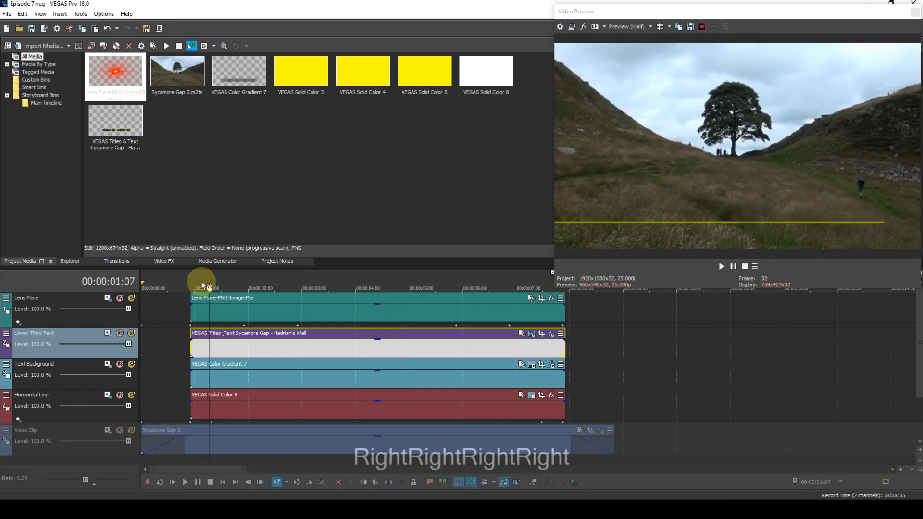
pyautogui.press('Right')
pyautogui.press('Right')
pyautogui.press('Right')
pyautogui.press('Right')
pyautogui.press('Right')
pyautogui.press('Right')
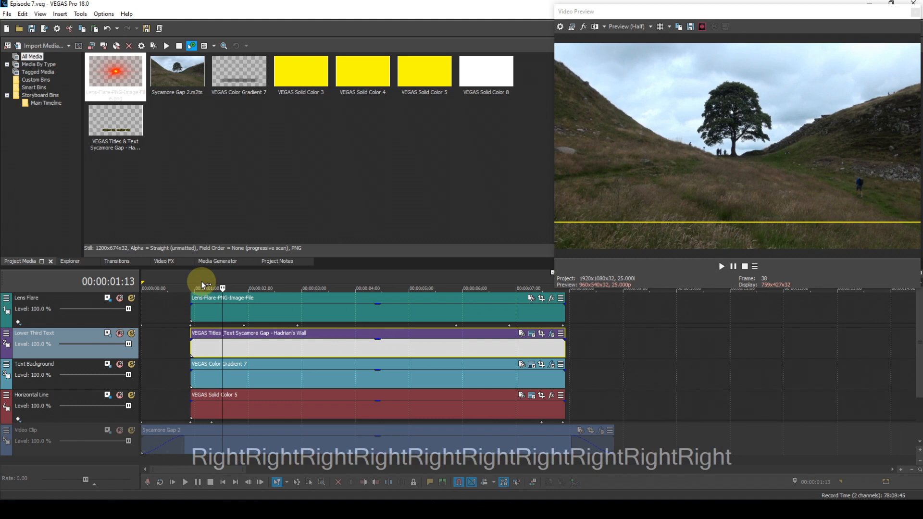
pyautogui.press('Right')
pyautogui.press('Right')
pyautogui.press('Right')
pyautogui.press('Right')
pyautogui.press('Right')
pyautogui.press('Right')
pyautogui.press('Right')
pyautogui.press('Right')
pyautogui.press('Right')
pyautogui.press('Right')
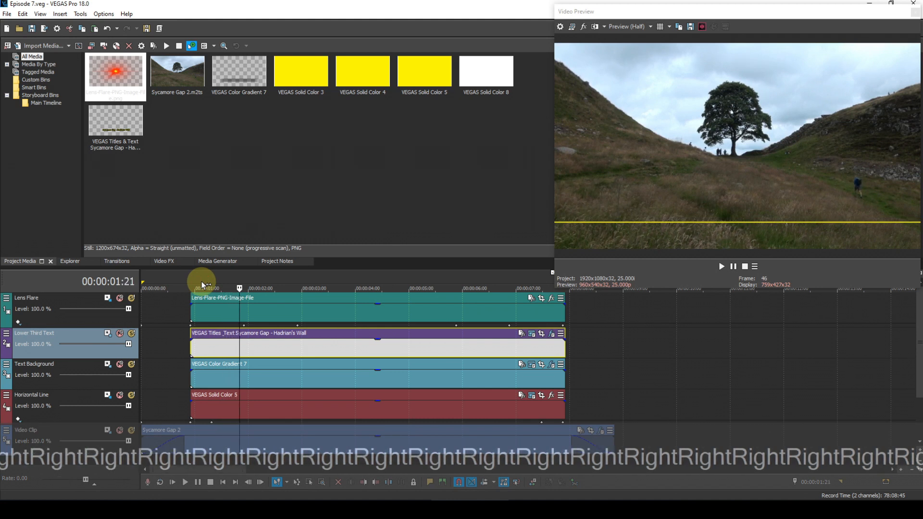
pyautogui.press('Right')
pyautogui.press('Right')
pyautogui.press('Right')
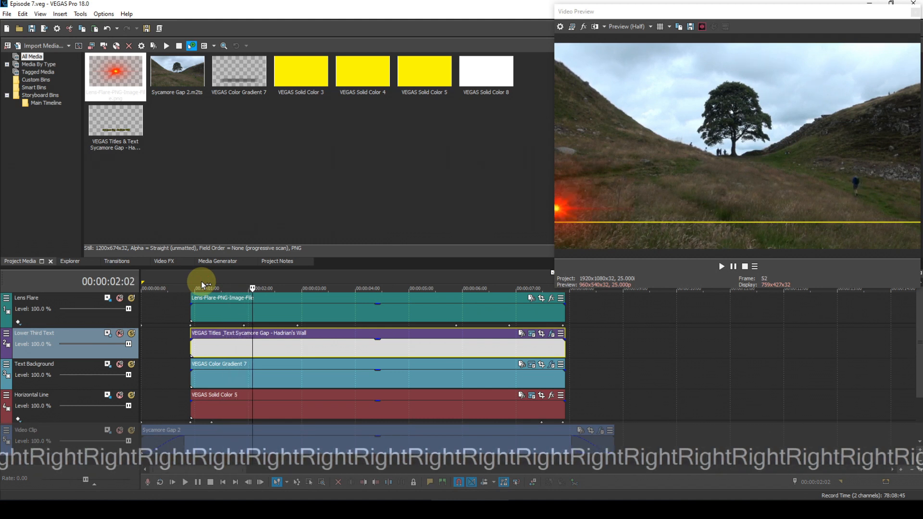
pyautogui.press('Right')
pyautogui.press('Right')
pyautogui.press('Right')
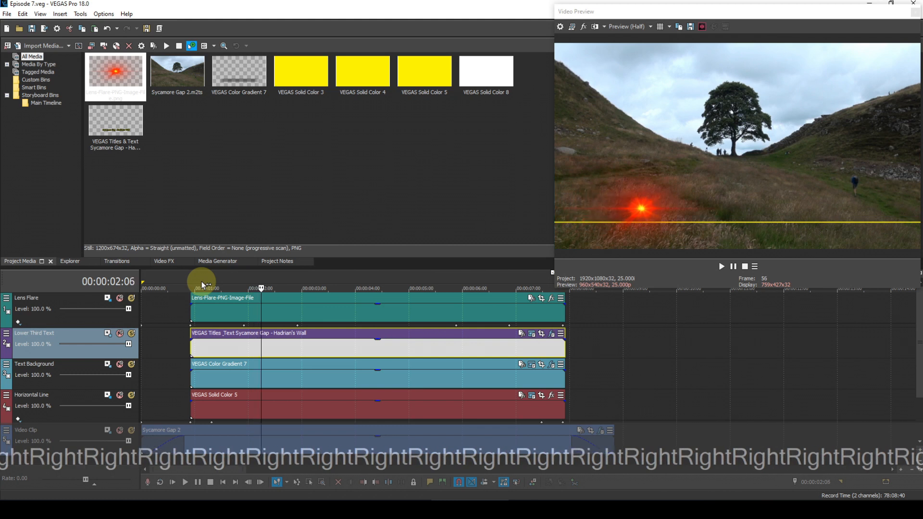
pyautogui.press('Right')
pyautogui.press('Right')
pyautogui.press('Right')
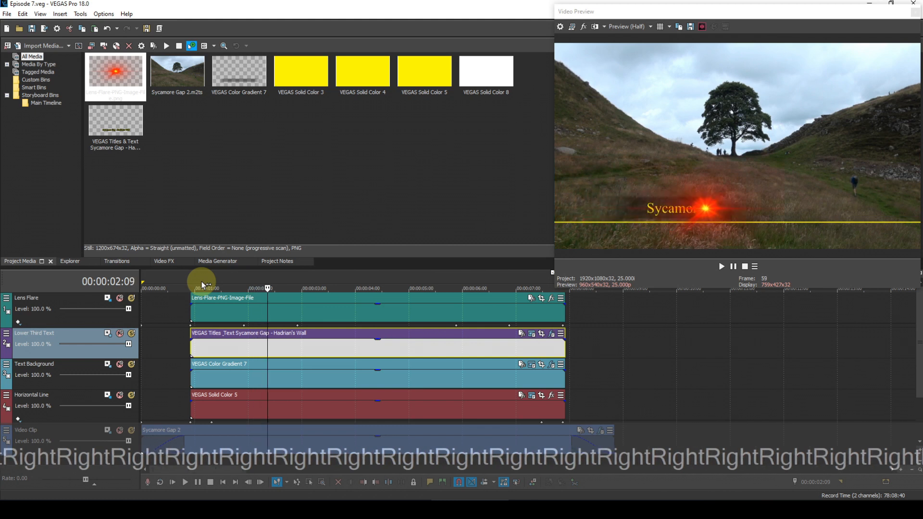
pyautogui.press('Right')
pyautogui.press('Right')
pyautogui.press('Right')
pyautogui.press('Right')
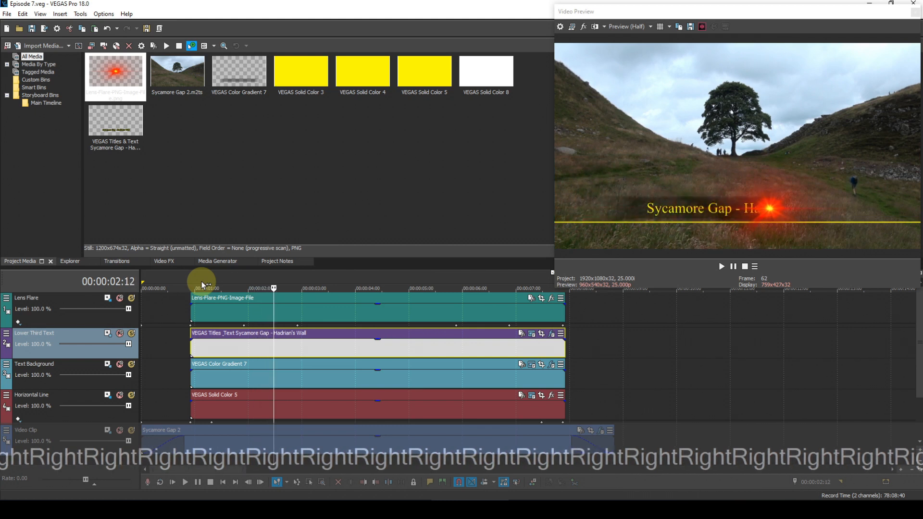
pyautogui.press('Right')
pyautogui.press('Right')
pyautogui.press('Right')
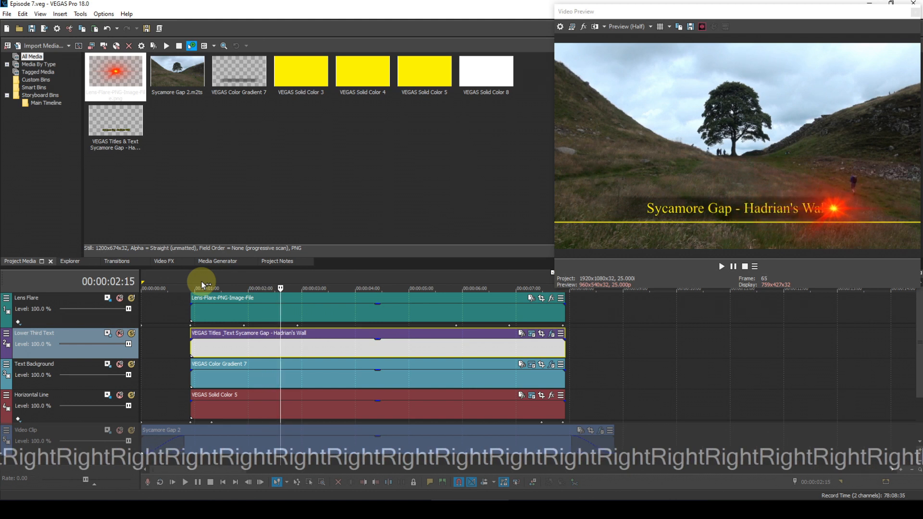
pyautogui.press('Right')
pyautogui.press('Right')
pyautogui.press('Right')
pyautogui.press('Right')
pyautogui.press('Right')
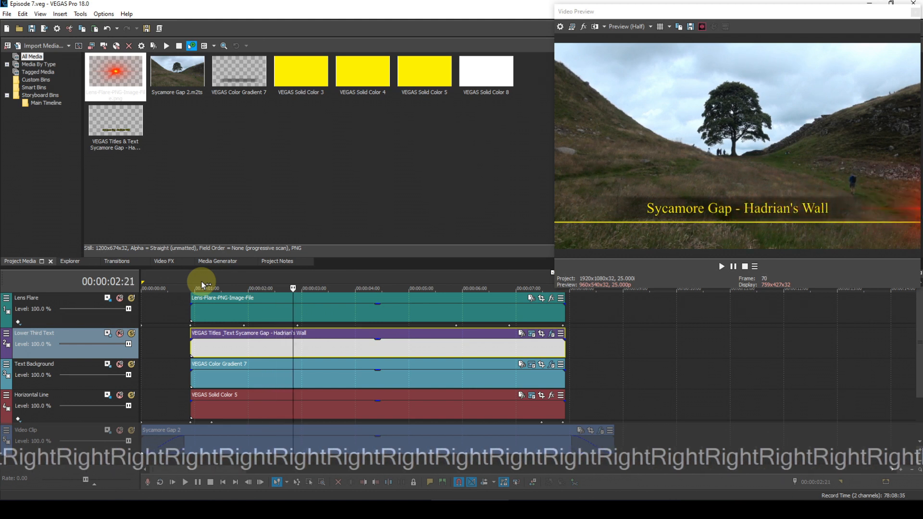